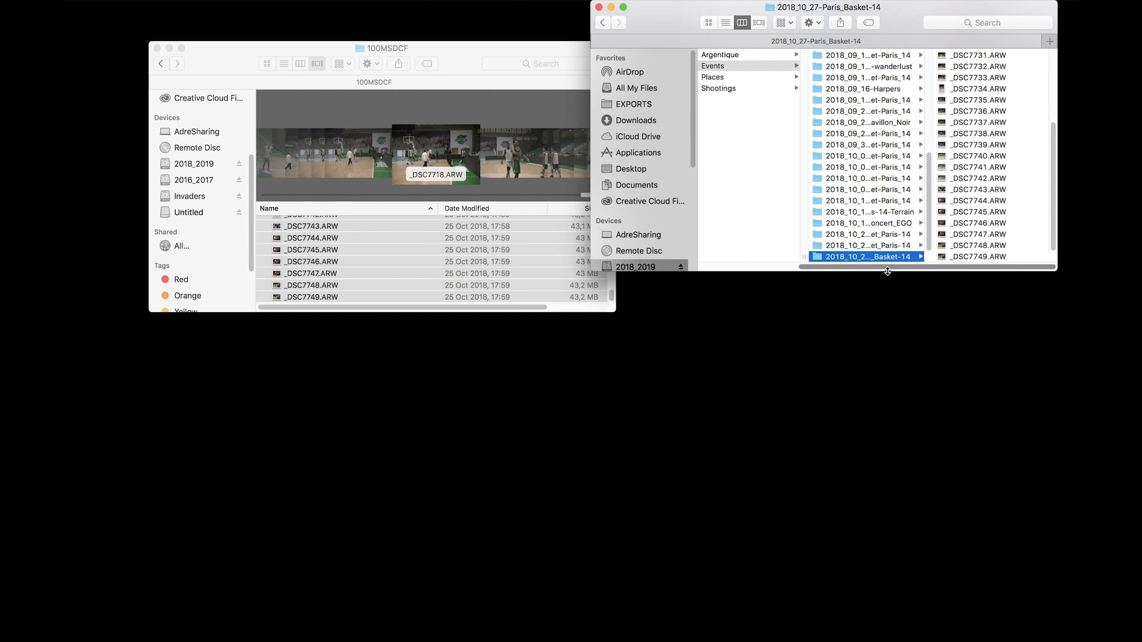
# Check the copied ARW files in the 2018_10_27-Paris_Basket-14 folder and eject the Untitled memory card
pyautogui.scroll(5, 973, 221)
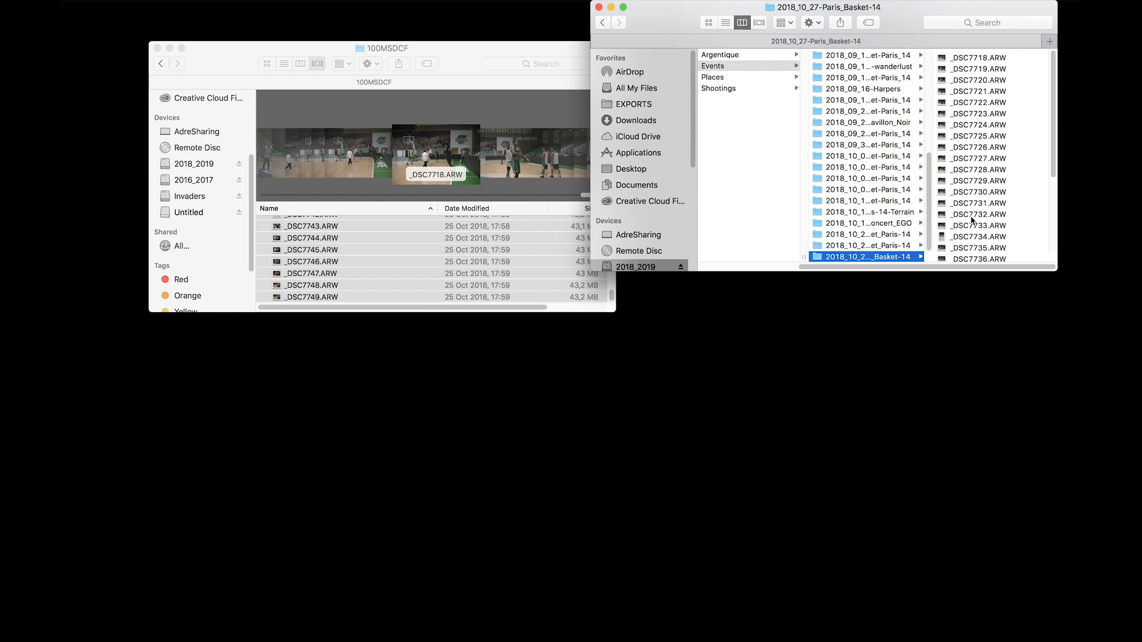
pyautogui.scroll(-3, 984, 76)
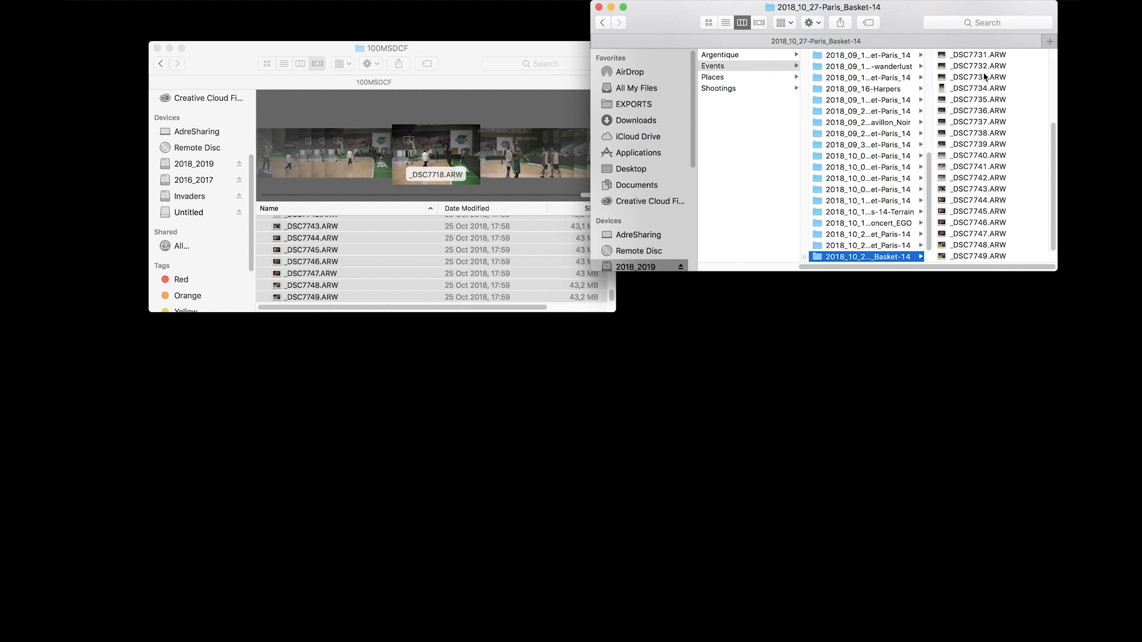
pyautogui.scroll(-4, 985, 63)
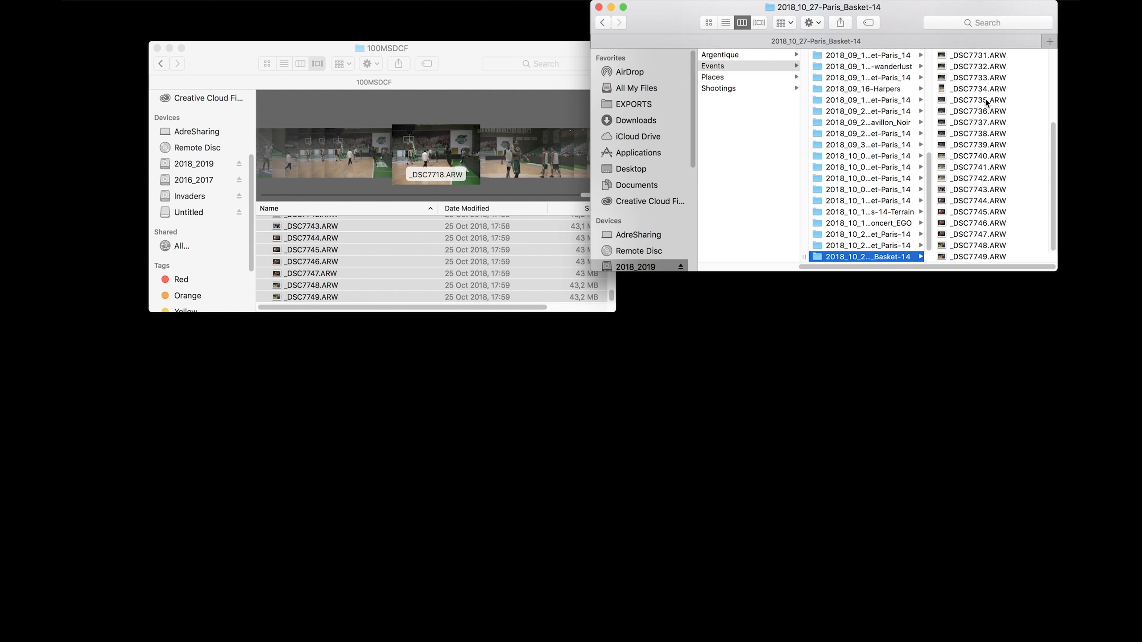
pyautogui.scroll(-4, 641, 189)
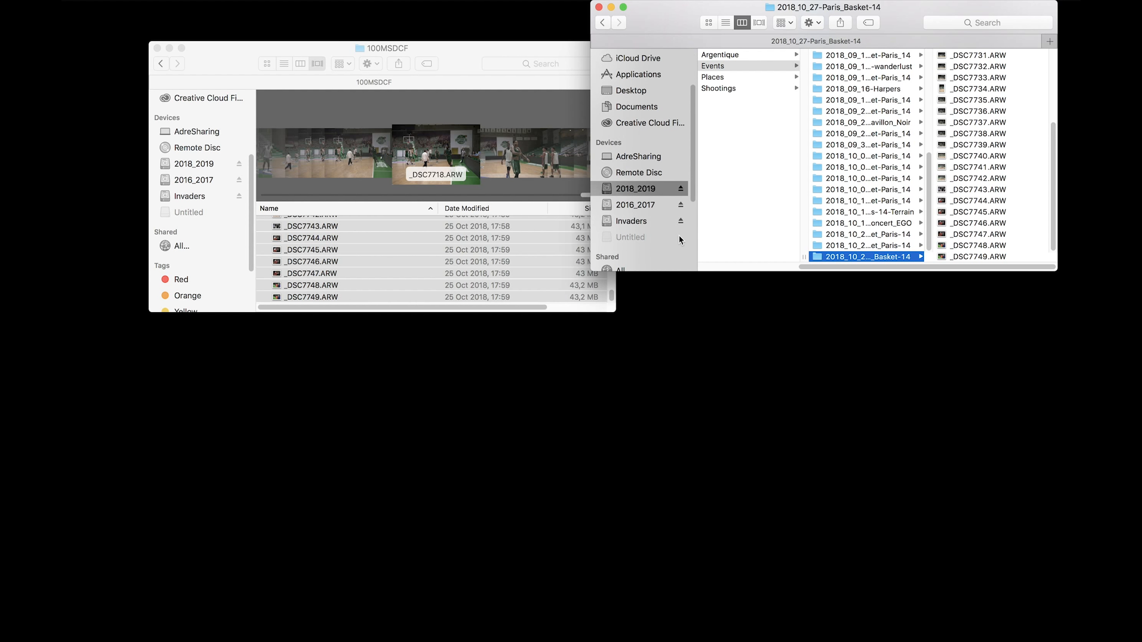
pyautogui.click(680, 237)
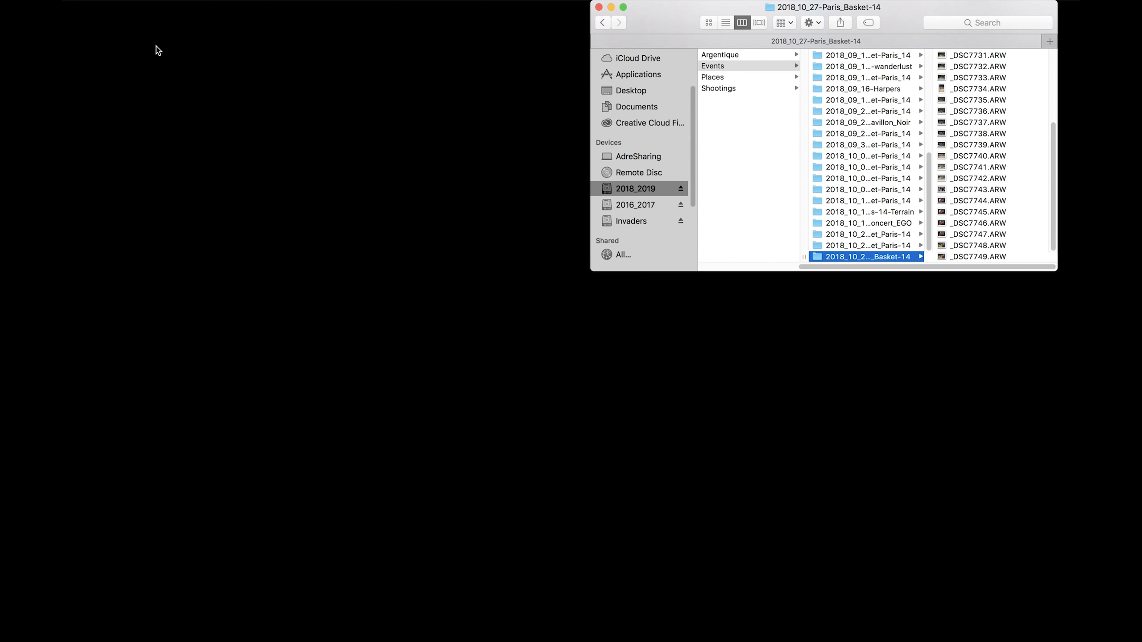
# Switch to Lightroom Classic and cancel the import dialog that has no source selected
pyautogui.moveTo(392, 630)
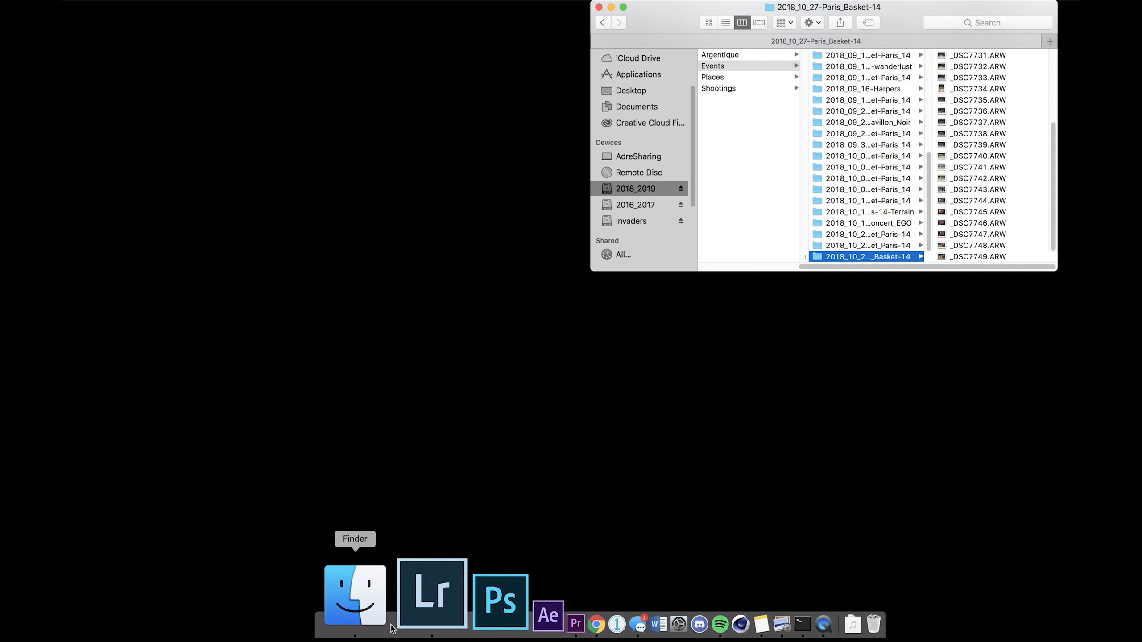
pyautogui.click(432, 596)
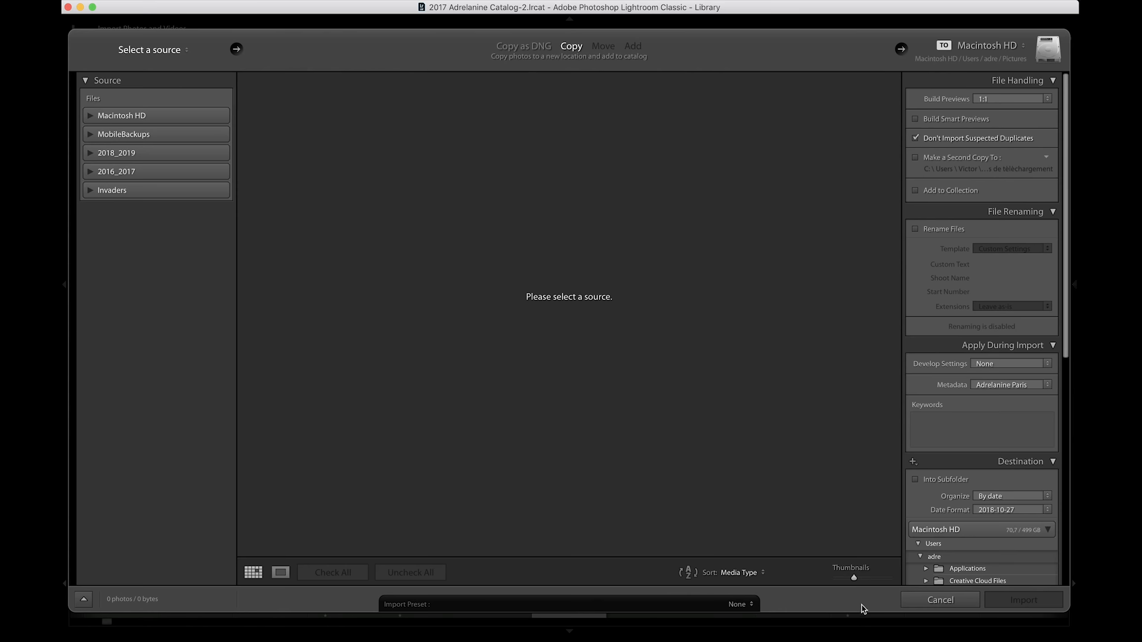
pyautogui.click(940, 600)
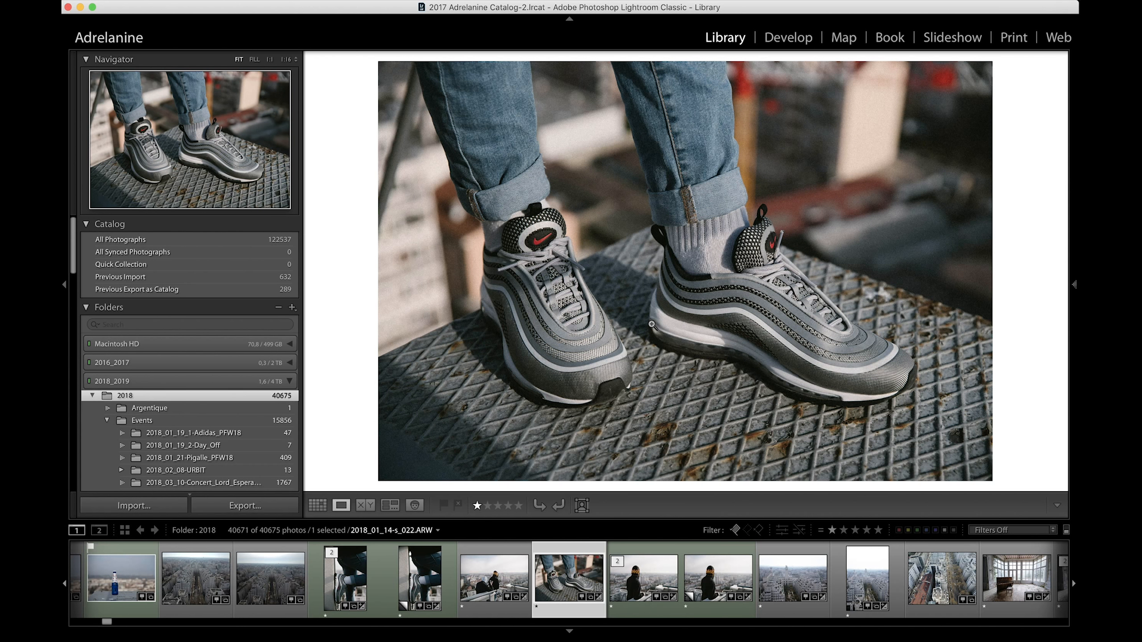
# Start an import in Add mode with Events folder 2018_10_27-Paris_Basket-14 on the 2018_2019 drive as the source
pyautogui.click(98, 506)
pyautogui.click(99, 198)
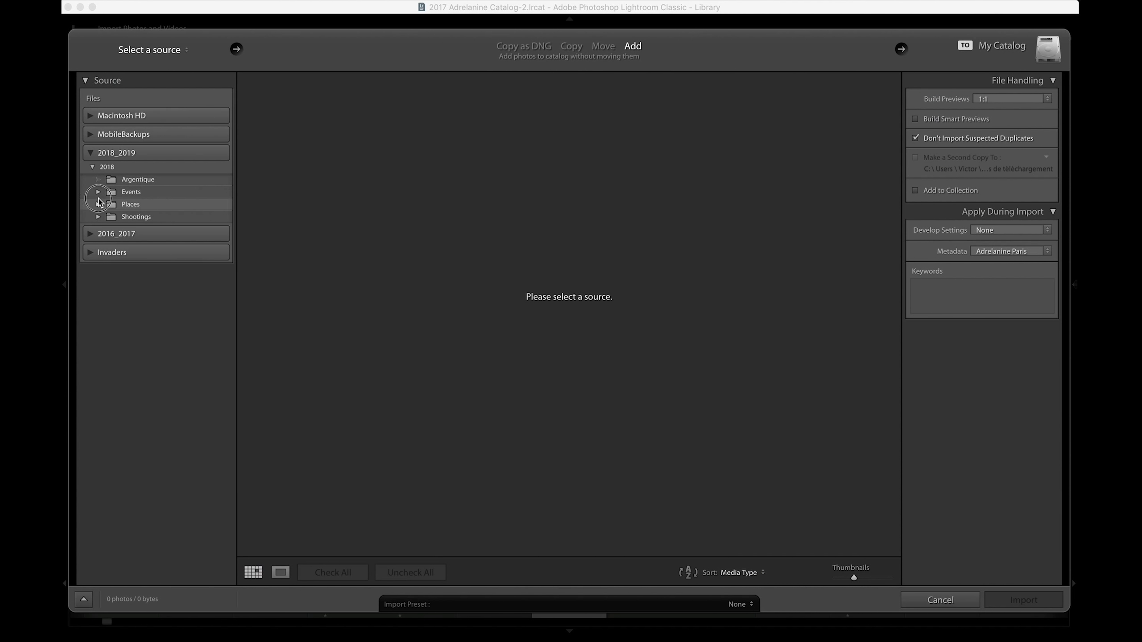
pyautogui.scroll(-10, 166, 489)
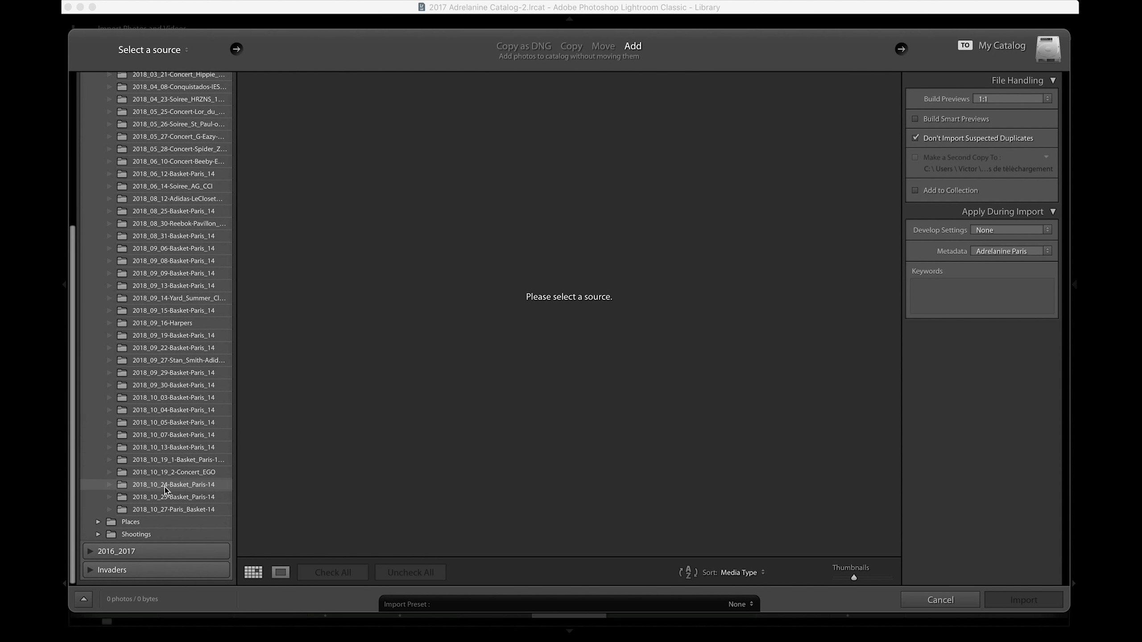
pyautogui.click(168, 510)
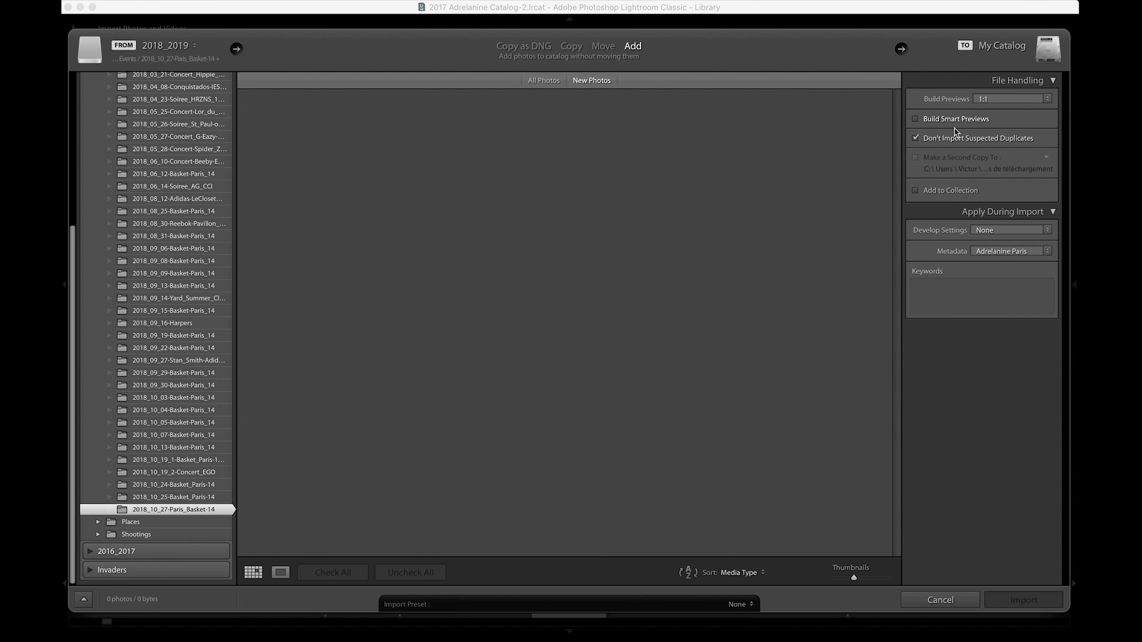
# Allow suspected duplicates to be imported and keep the preview build size at 1:1
pyautogui.click(916, 139)
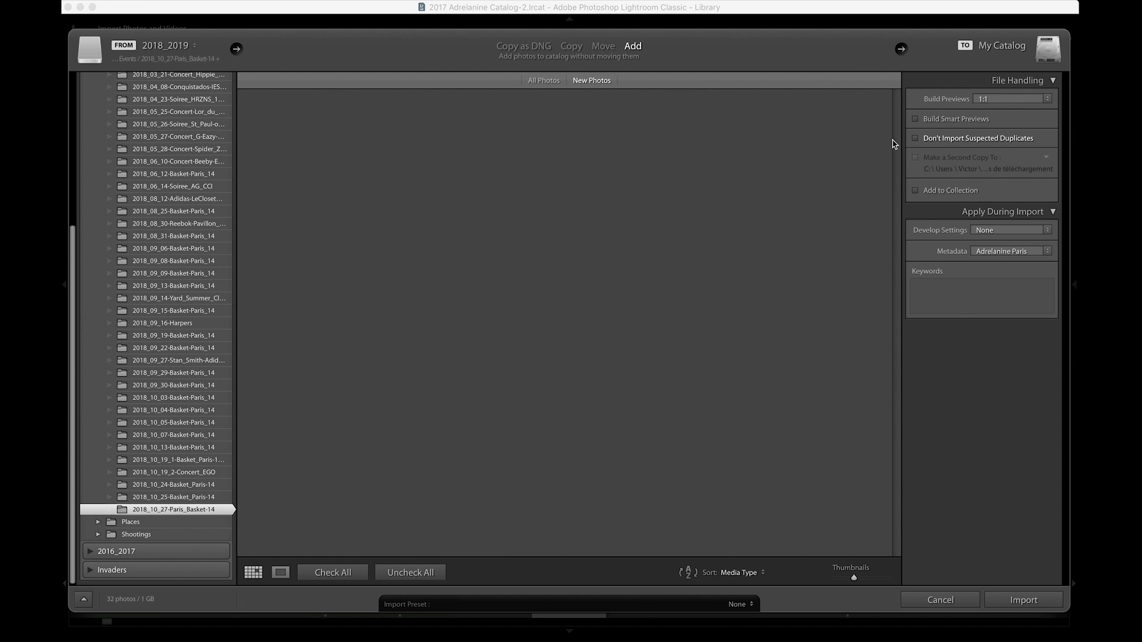
pyautogui.scroll(-3, 696, 182)
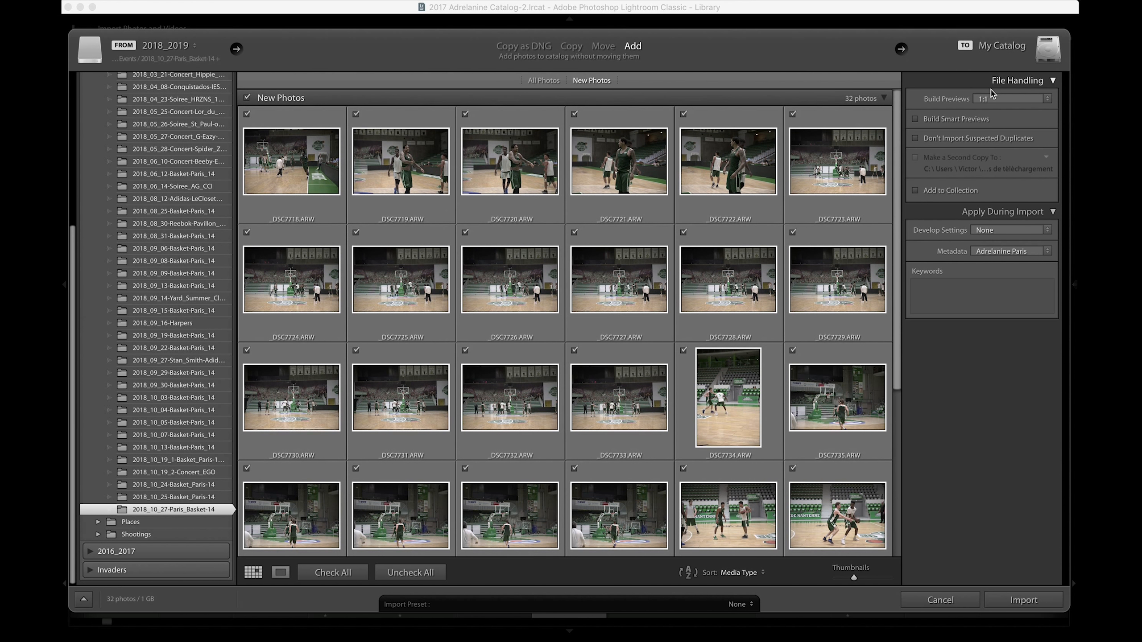
pyautogui.click(1008, 99)
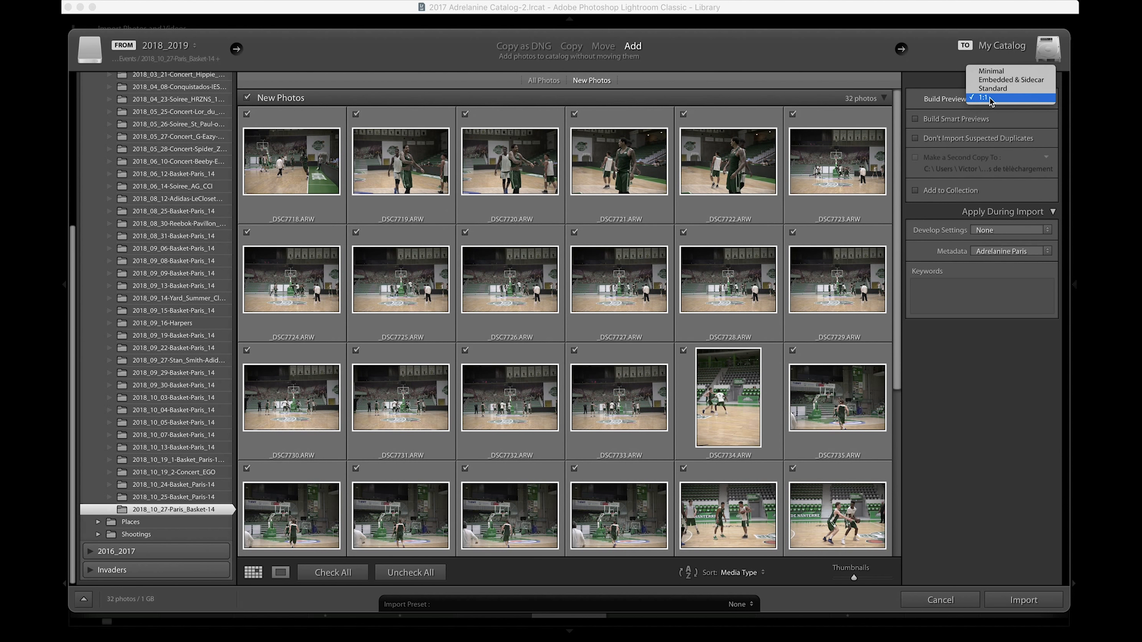
pyautogui.click(990, 98)
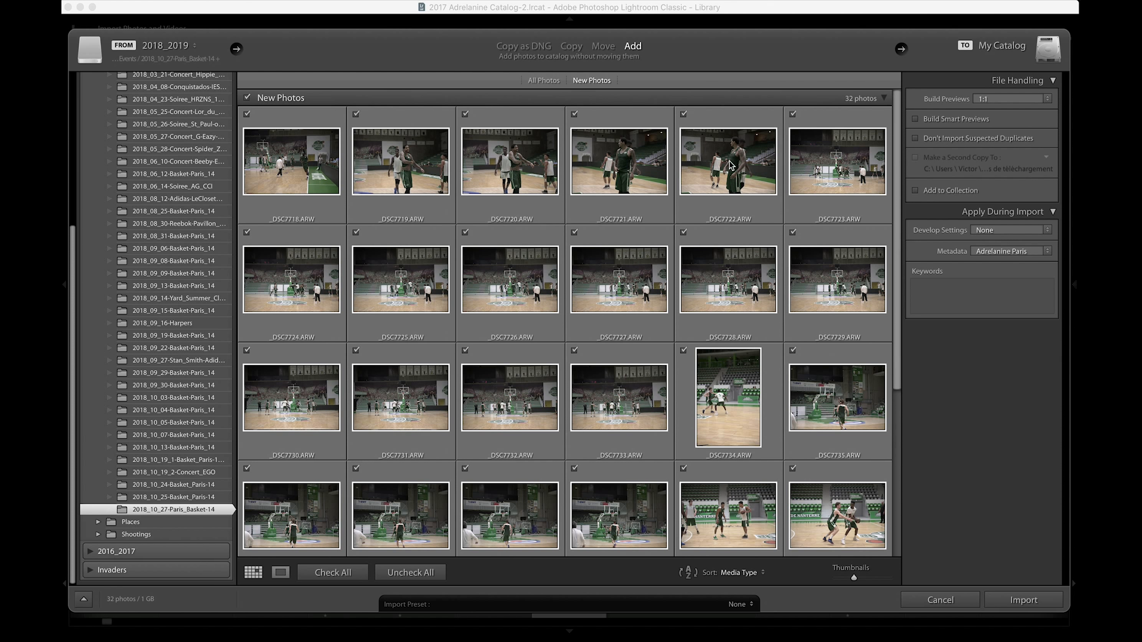
# Keep the Adrelanine Paris metadata preset, review the photo thumbnails and import all the checked photos
pyautogui.moveTo(729, 166)
pyautogui.click(988, 252)
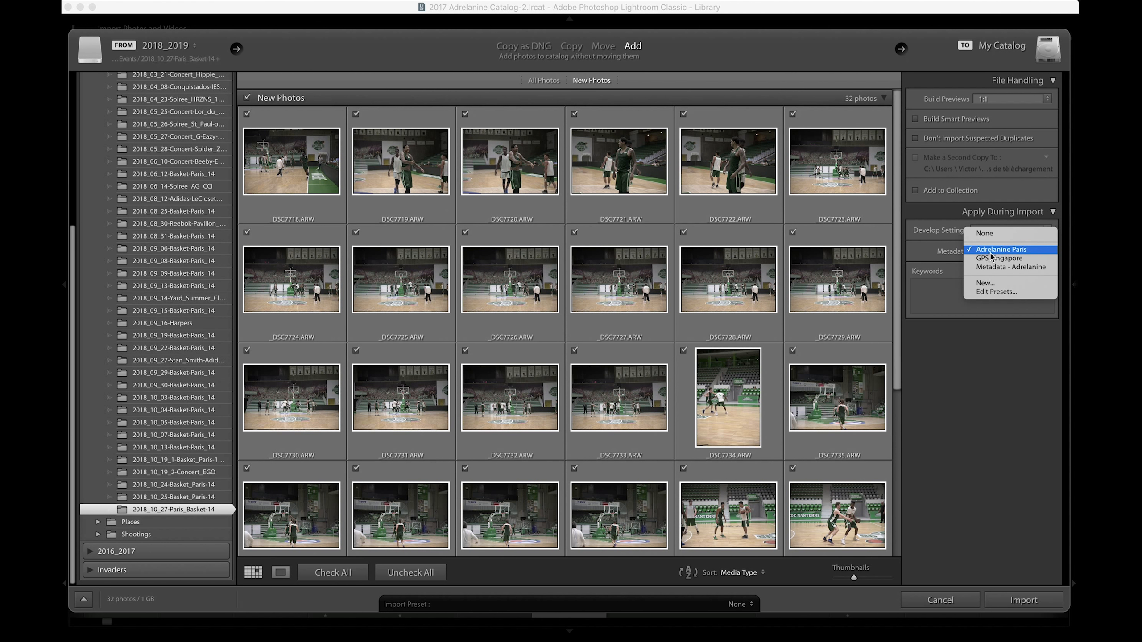
pyautogui.click(991, 252)
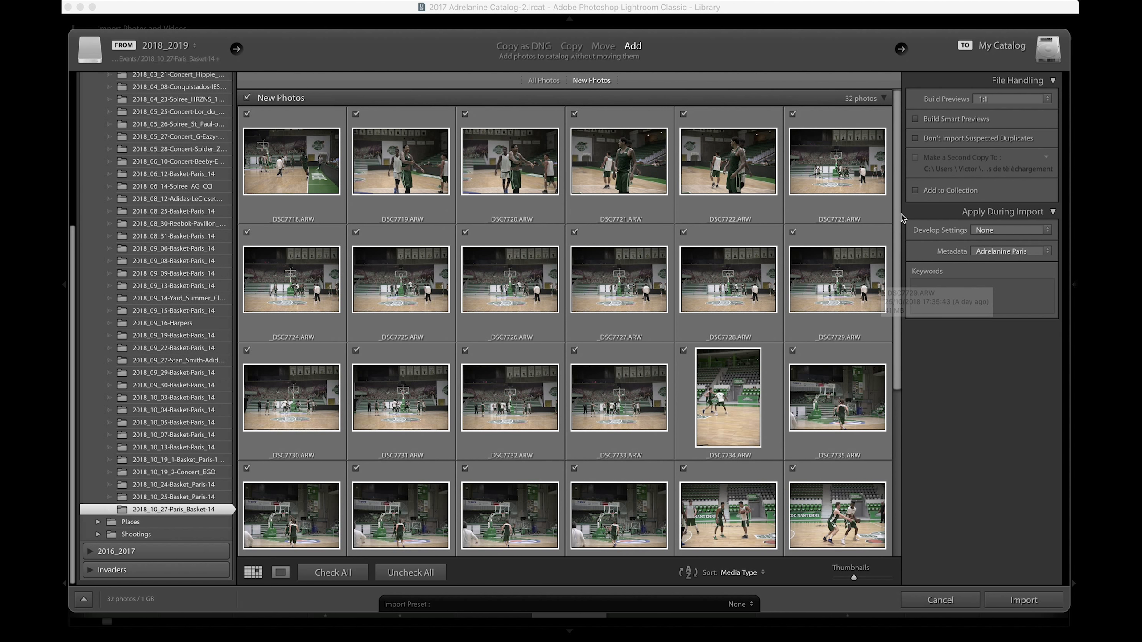
pyautogui.scroll(-5, 711, 207)
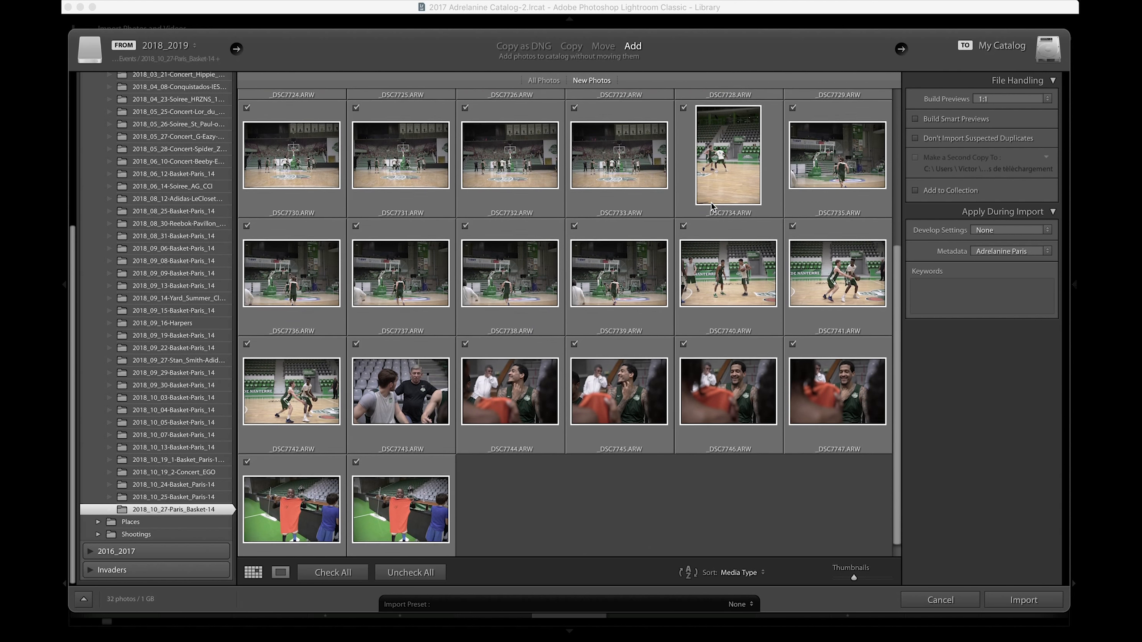
pyautogui.scroll(5, 678, 206)
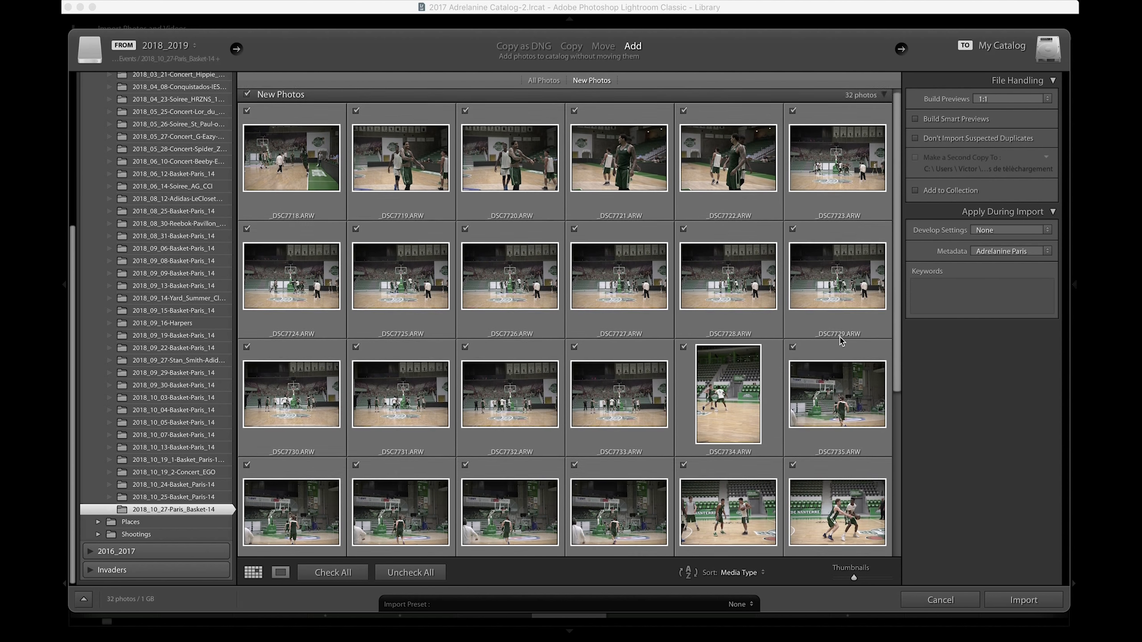
pyautogui.scroll(1, 842, 341)
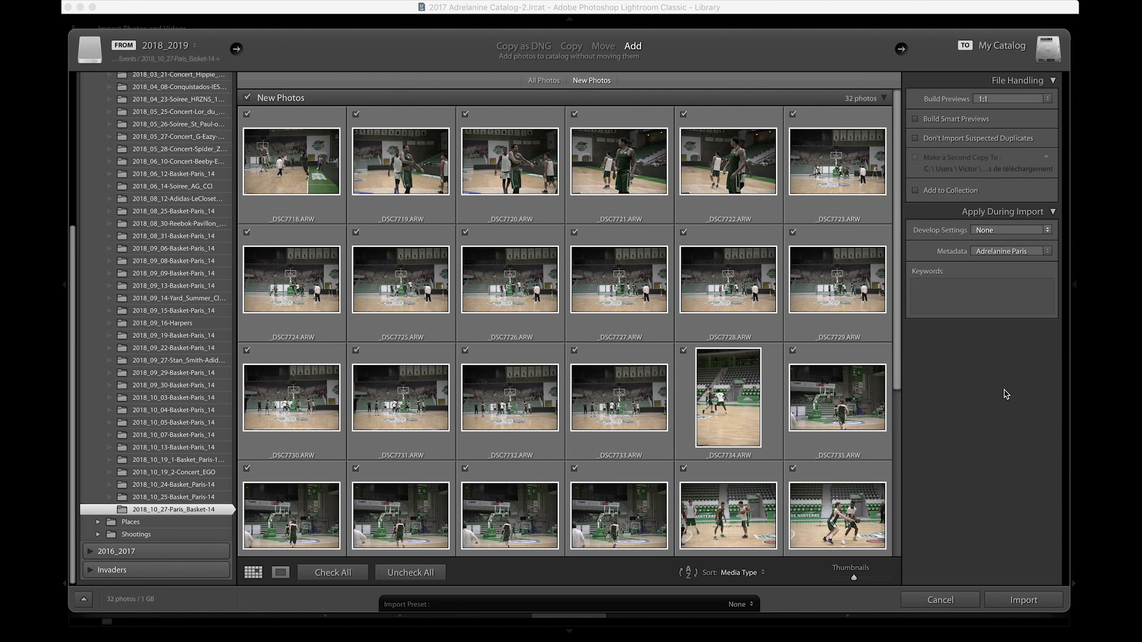
pyautogui.click(1024, 600)
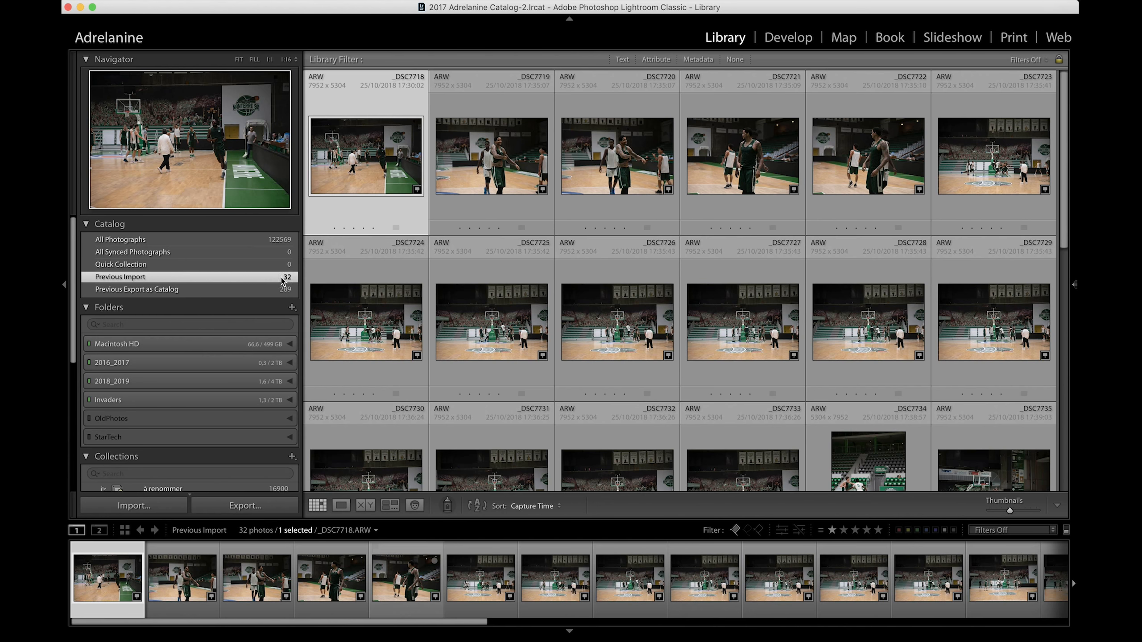
# Keep the metadata details displayed beside the grid and examine the fields and available presets for _DSC7718.ARW
pyautogui.moveTo(1078, 298)
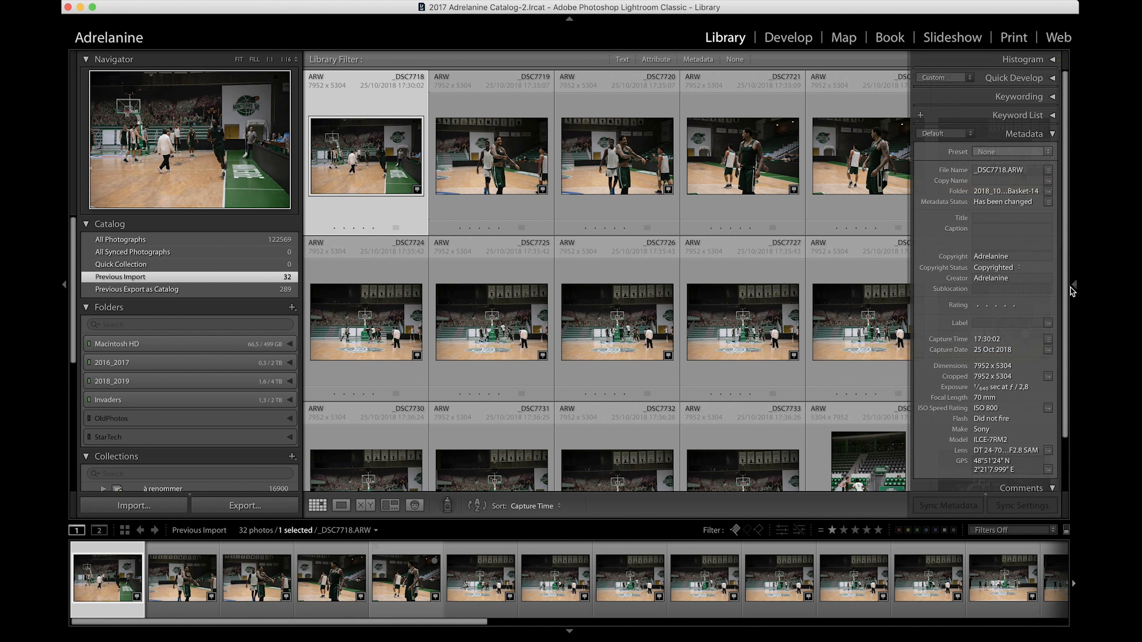
pyautogui.click(1075, 284)
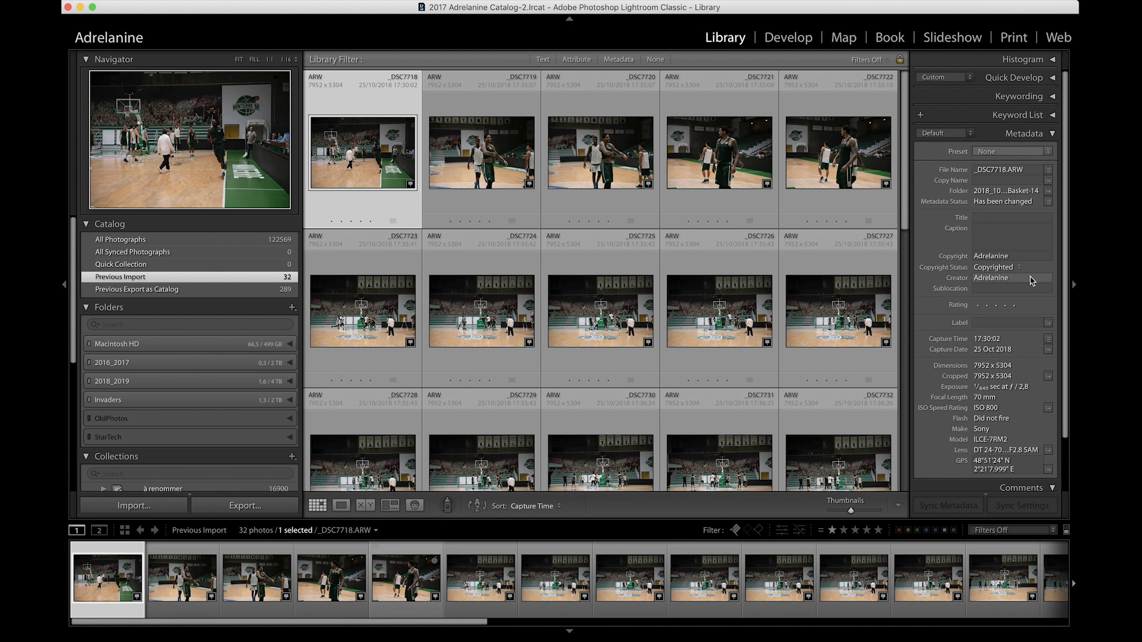
pyautogui.scroll(-2, 1021, 115)
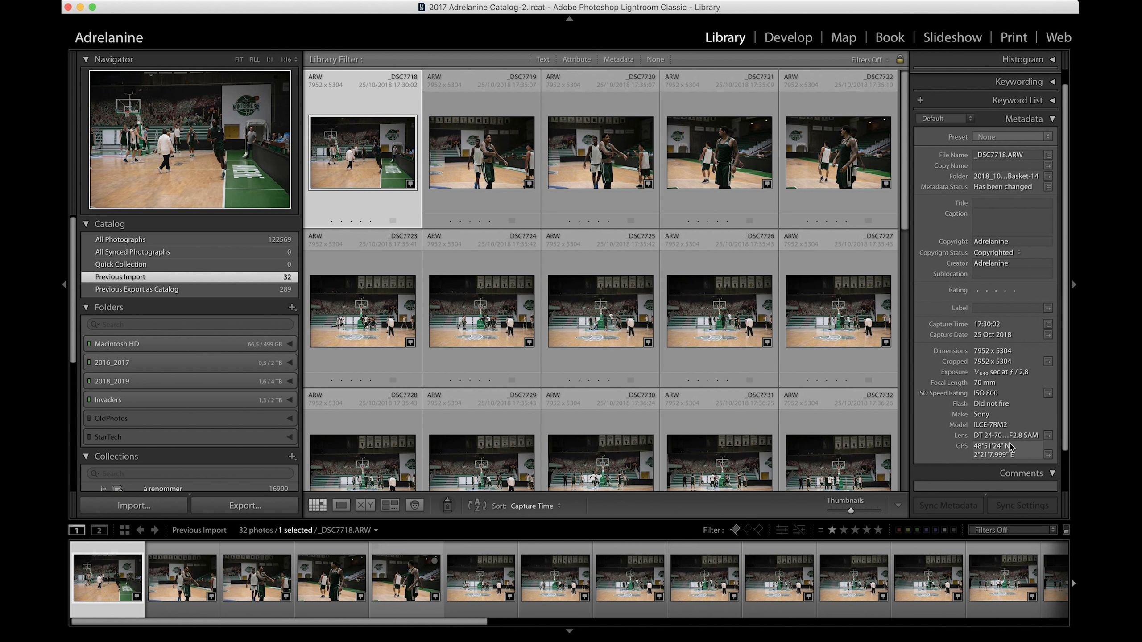
pyautogui.click(981, 137)
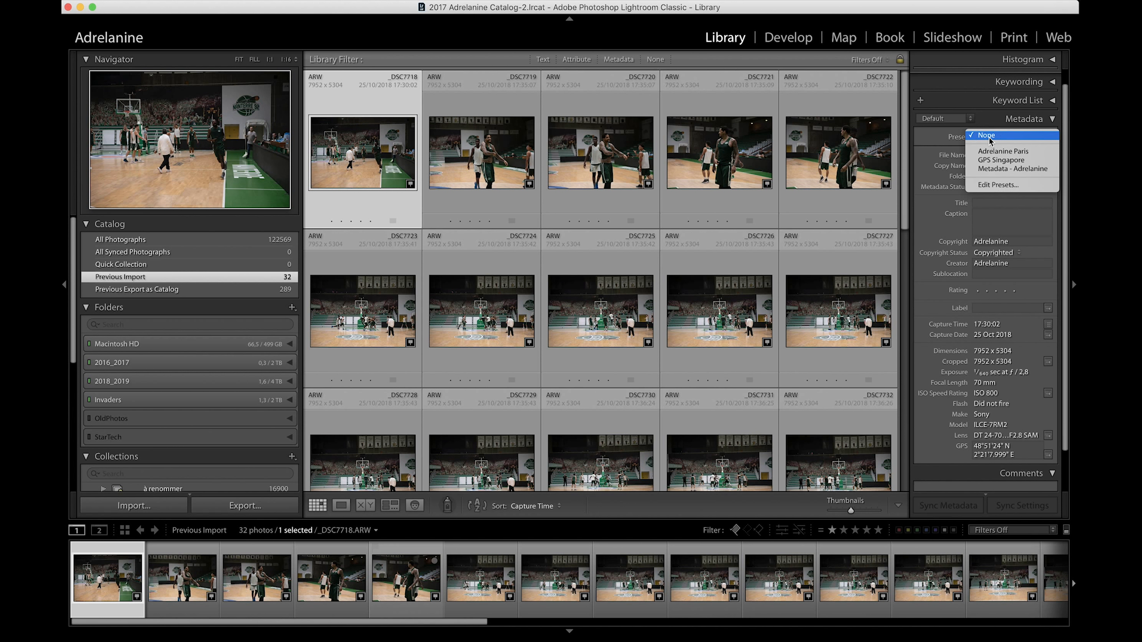
pyautogui.click(955, 139)
# Show the All Plug-in Metadata field set for the selected photo
pyautogui.click(957, 123)
pyautogui.click(968, 130)
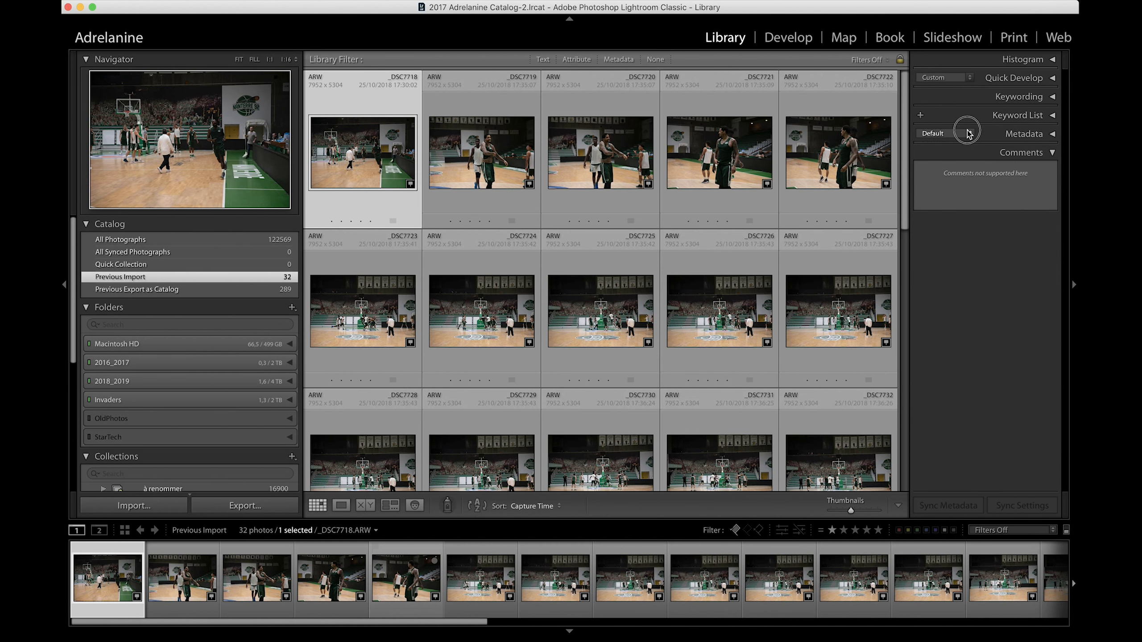
pyautogui.click(967, 141)
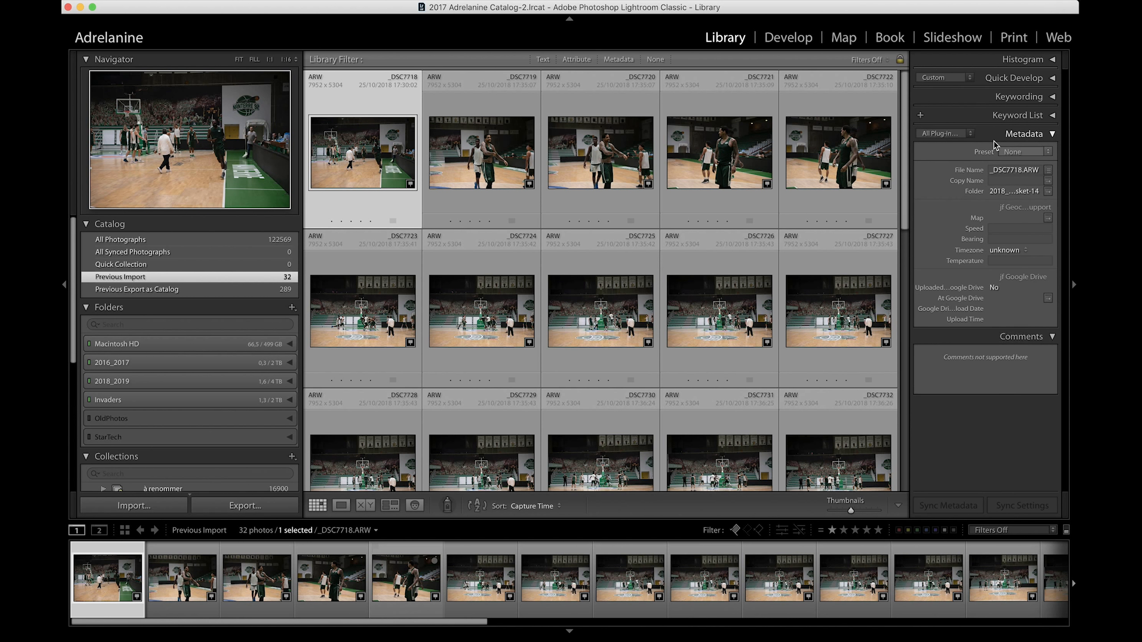
# Switch the metadata display to the IPTC field set and review the contact, content, image and copyright fields
pyautogui.click(968, 140)
pyautogui.click(969, 133)
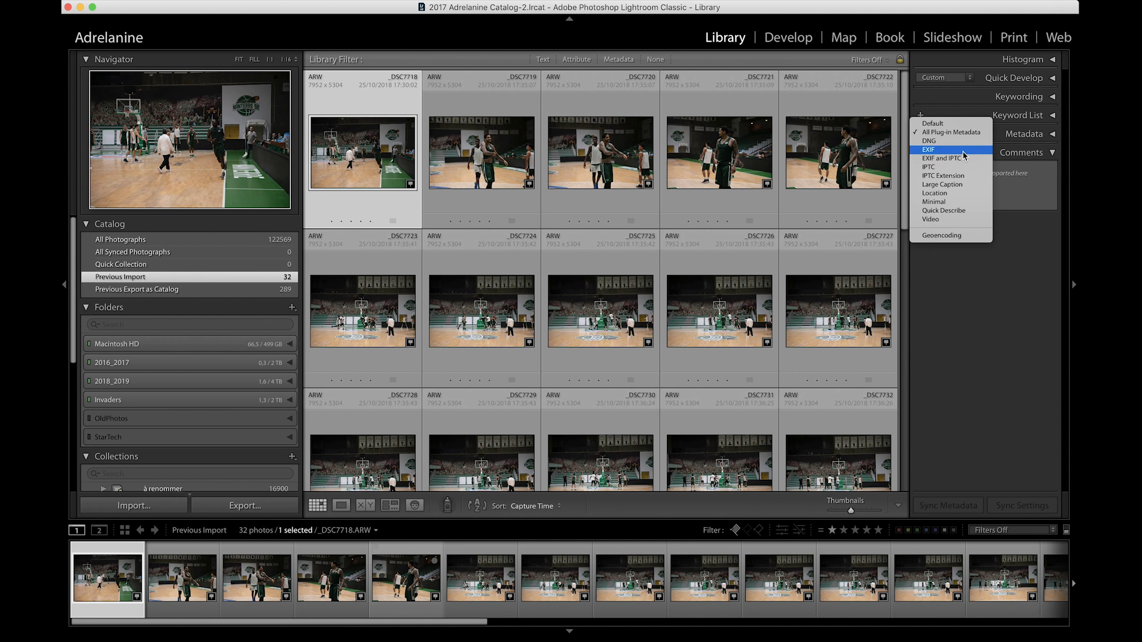
pyautogui.click(961, 169)
pyautogui.click(1003, 142)
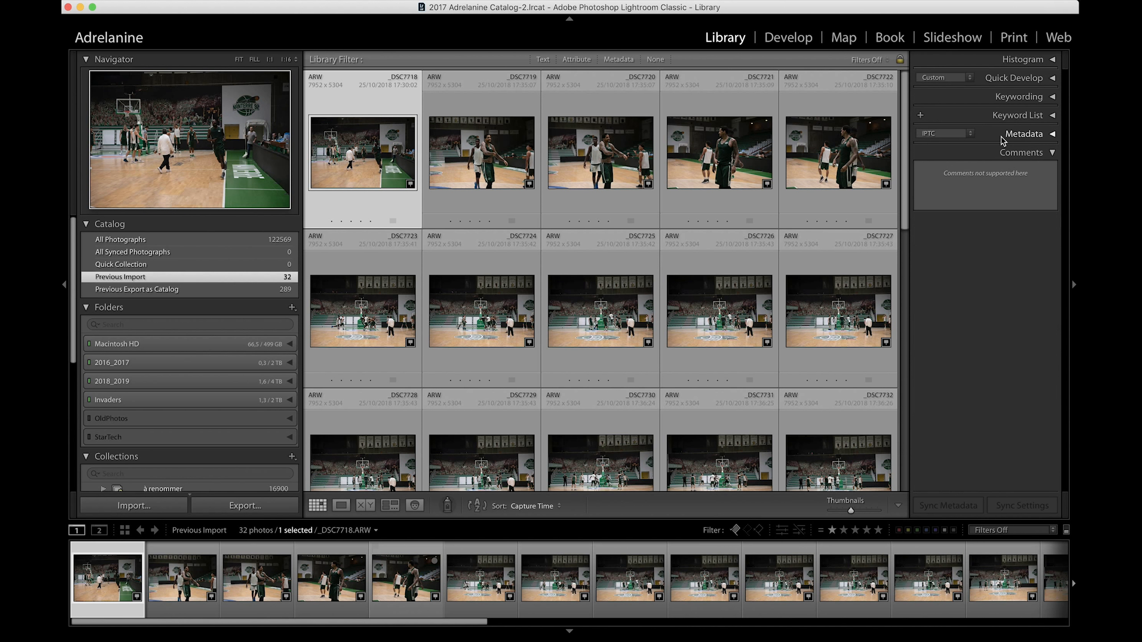
pyautogui.click(1003, 141)
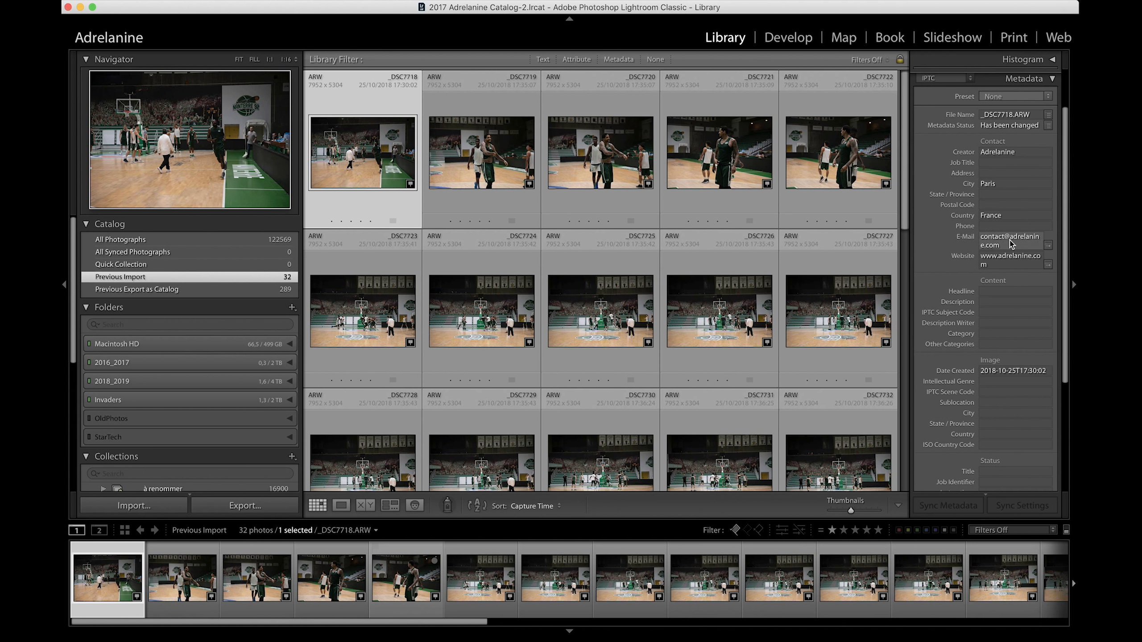
pyautogui.scroll(-3, 1001, 360)
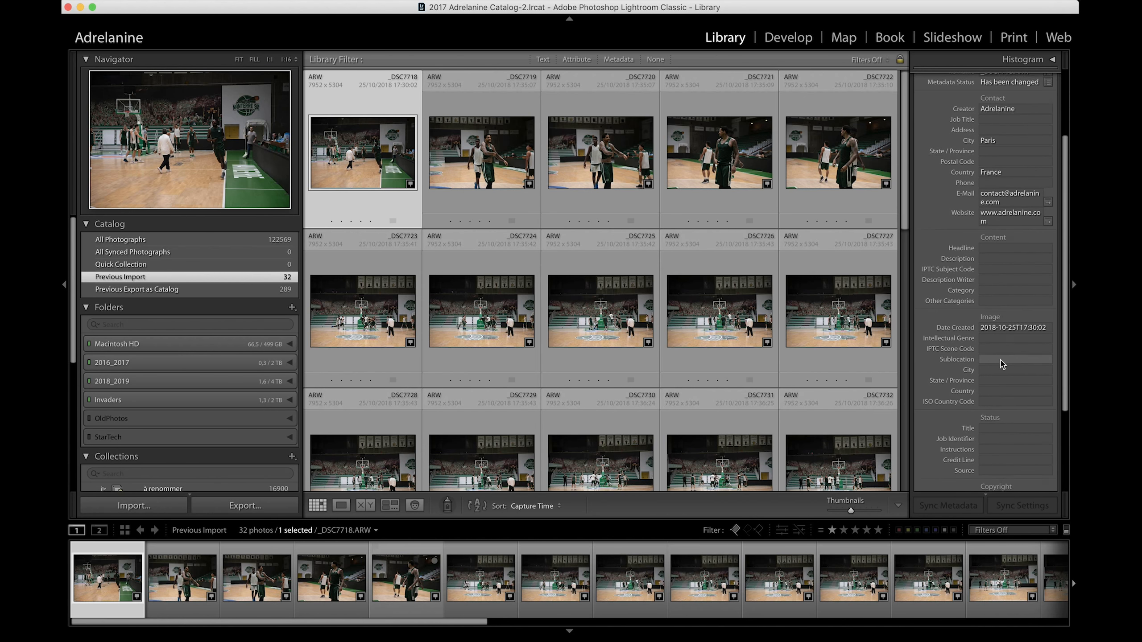
pyautogui.scroll(8, 1009, 431)
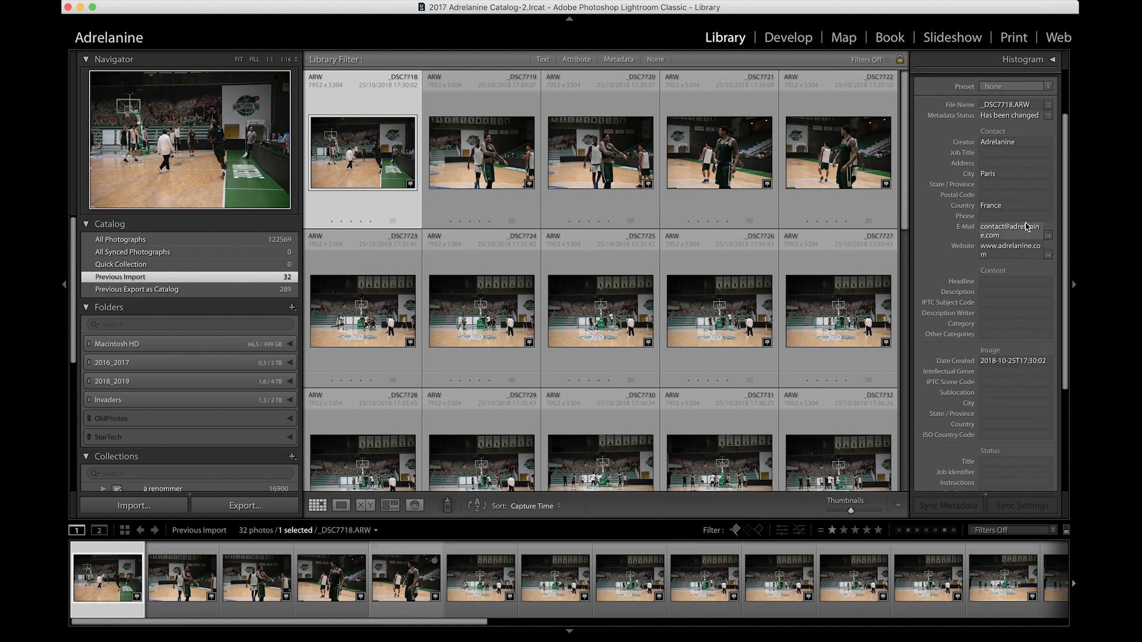
pyautogui.scroll(-1, 1027, 226)
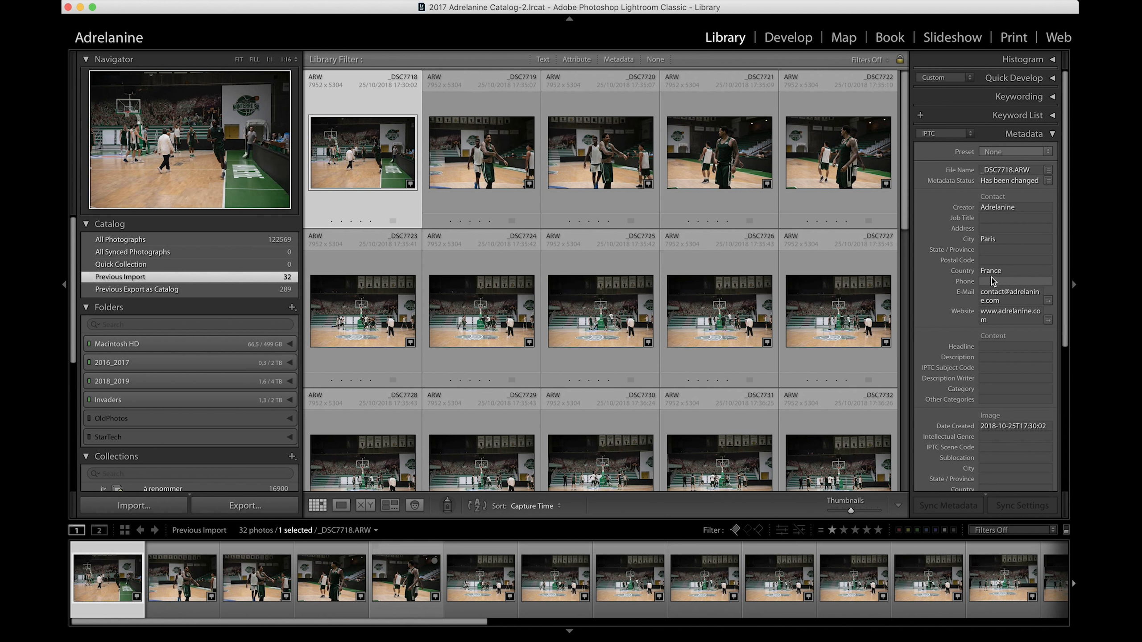
pyautogui.scroll(-4, 994, 224)
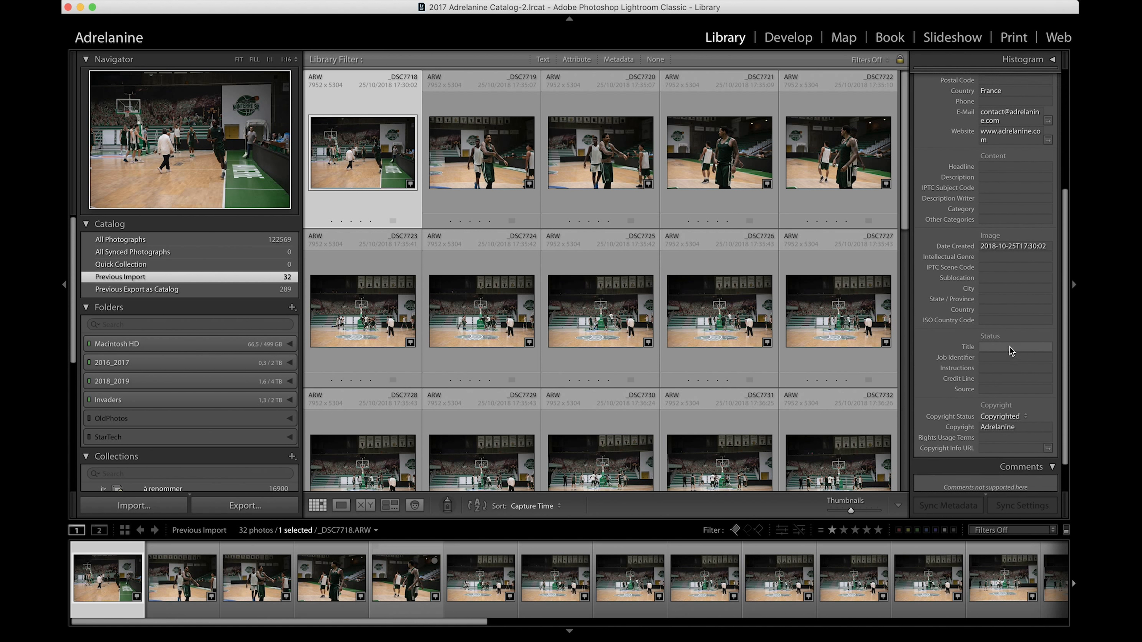
pyautogui.scroll(5, 1017, 315)
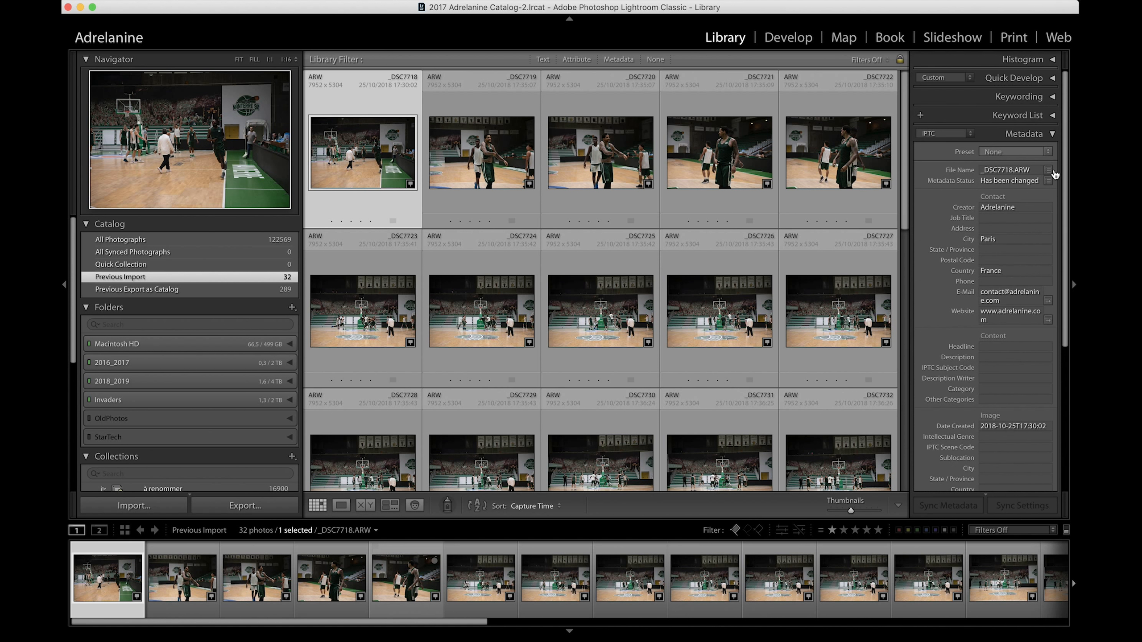
# Collapse the metadata details and look through all the imported basketball photos
pyautogui.click(1052, 134)
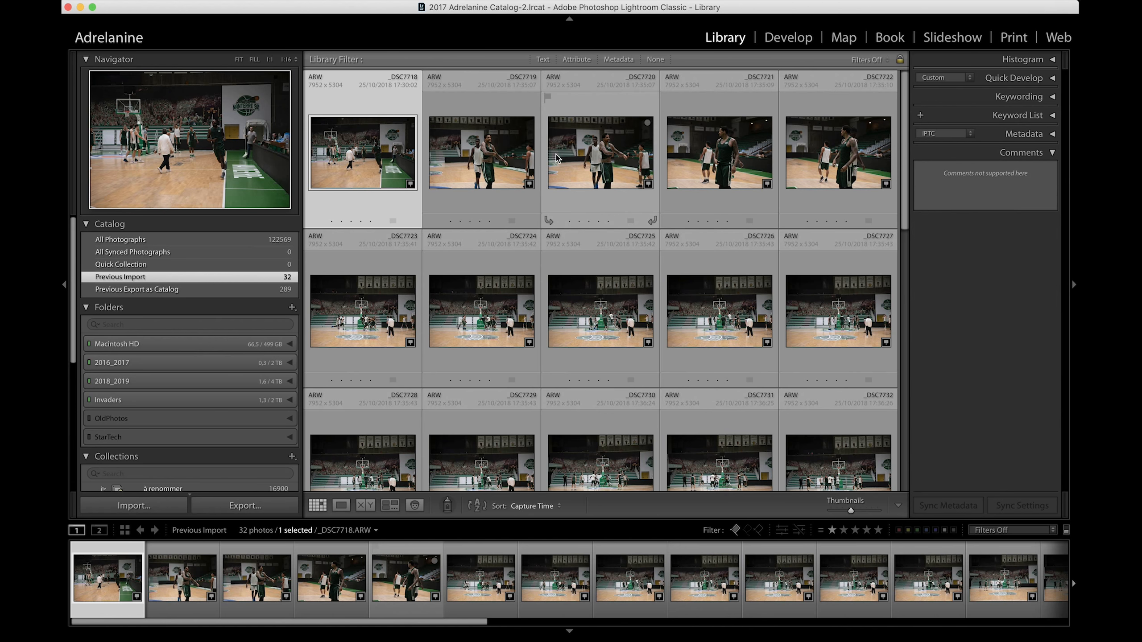
pyautogui.scroll(-5, 811, 287)
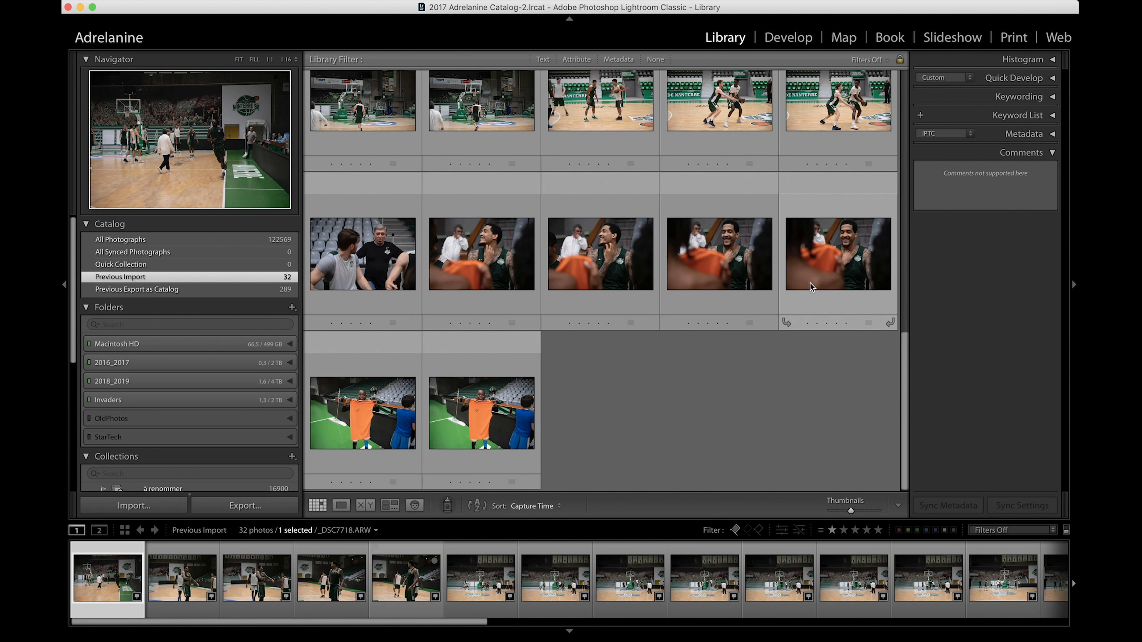
pyautogui.scroll(5, 811, 287)
pyautogui.moveTo(811, 286)
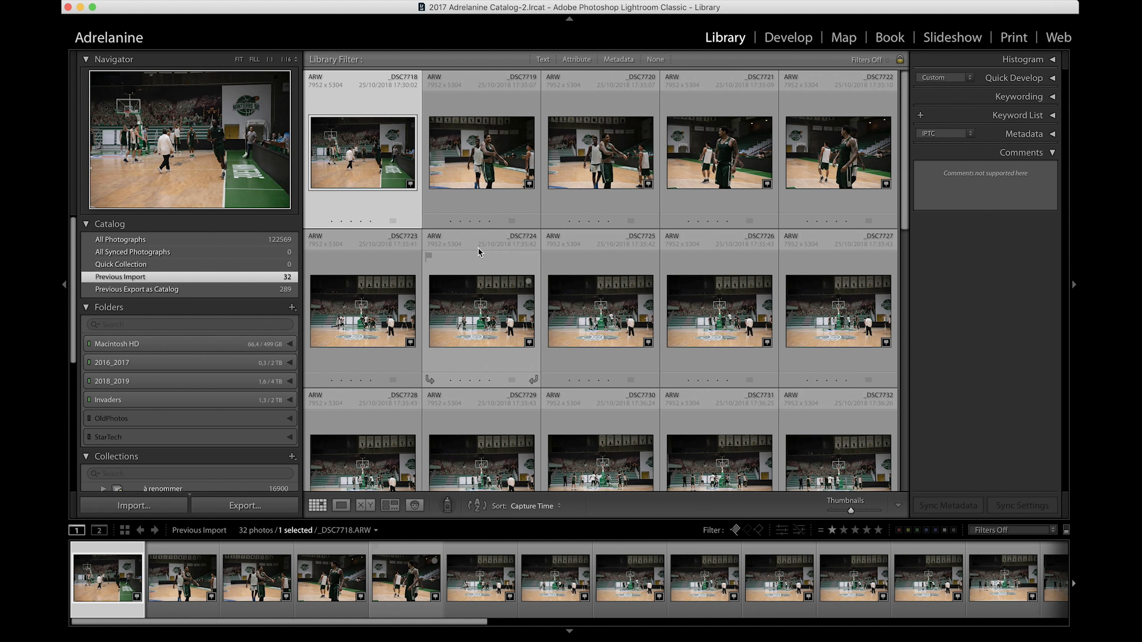
# Select all the imported photos and open their batch rename's Sony Photo Solo naming preset in the filename template editor
pyautogui.press('super+a')
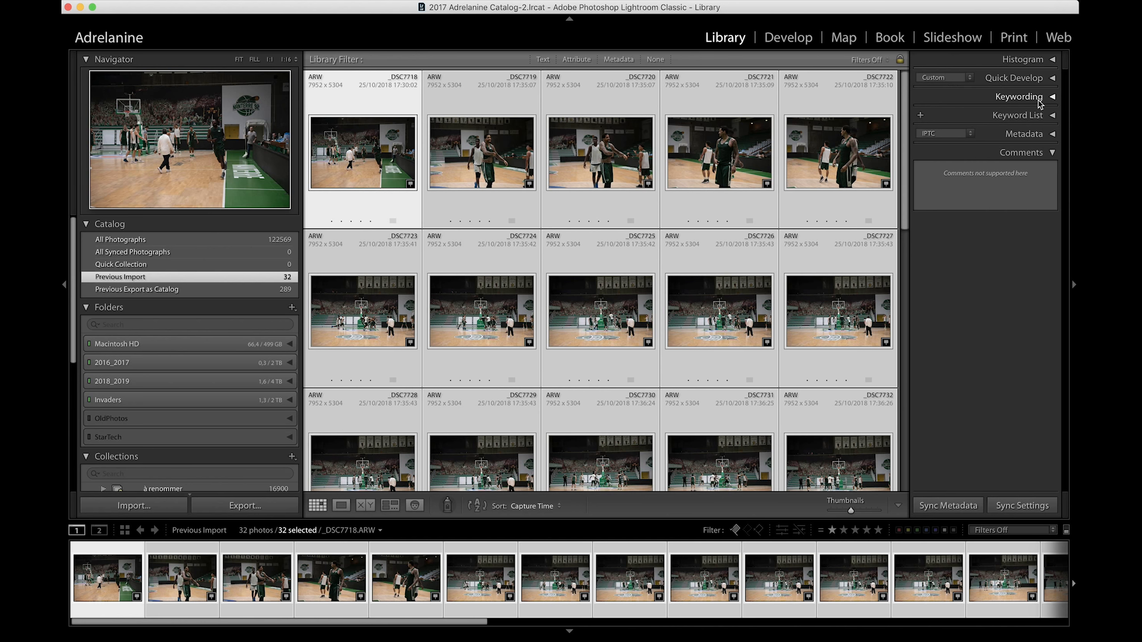
pyautogui.click(1048, 135)
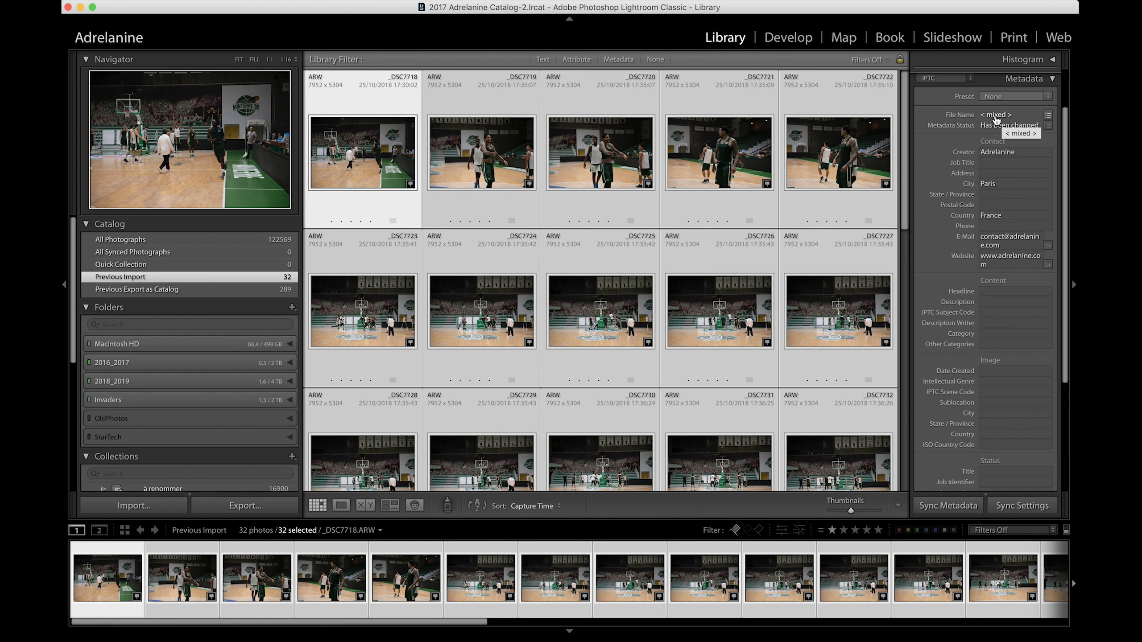
pyautogui.click(1049, 115)
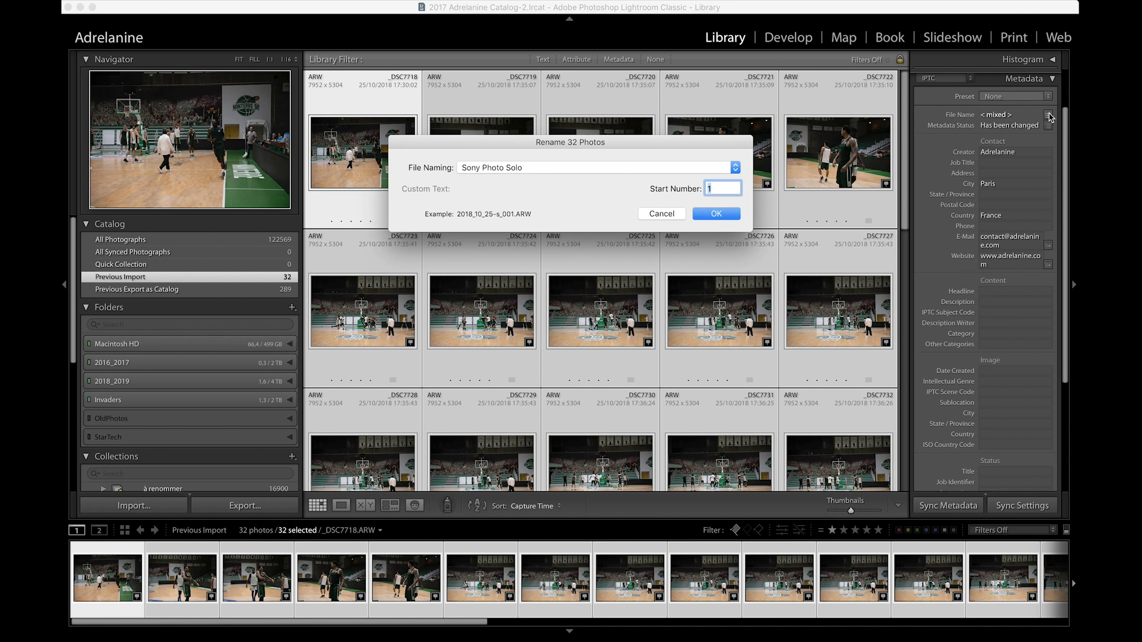
pyautogui.click(507, 169)
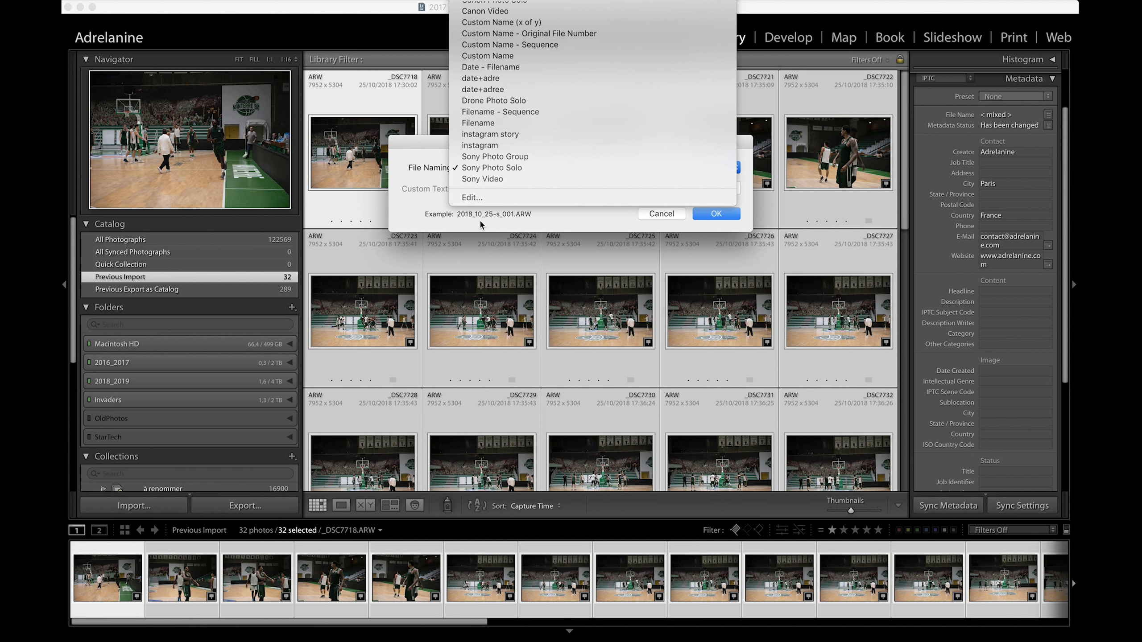
pyautogui.click(470, 198)
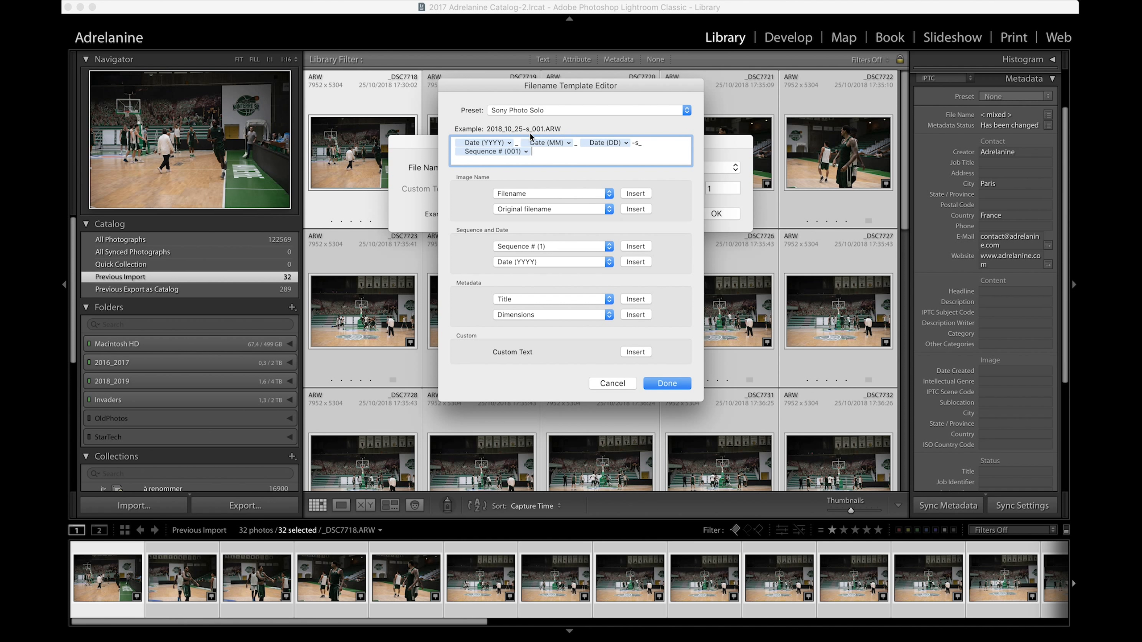
# Replace the Date (DD) token in the filename template with the fixed text 27
pyautogui.click(631, 145)
pyautogui.press('BackSpace')
pyautogui.write('27')
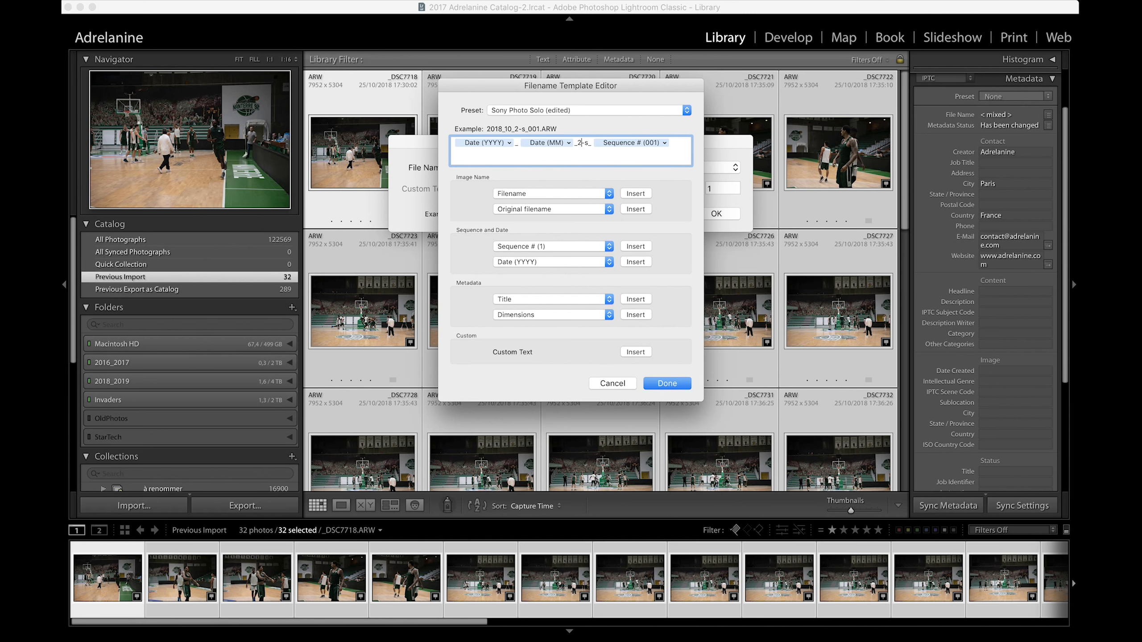
# Try adding a Date (DD) token after the 27 in the filename template, and remove it
pyautogui.click(592, 262)
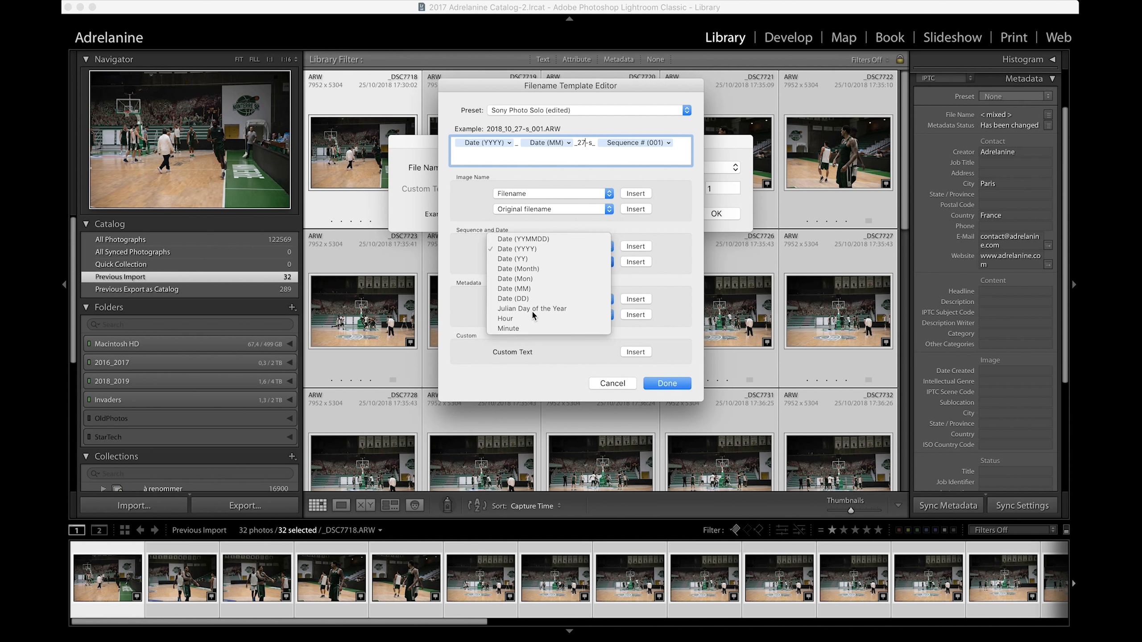
pyautogui.click(532, 311)
pyautogui.click(629, 141)
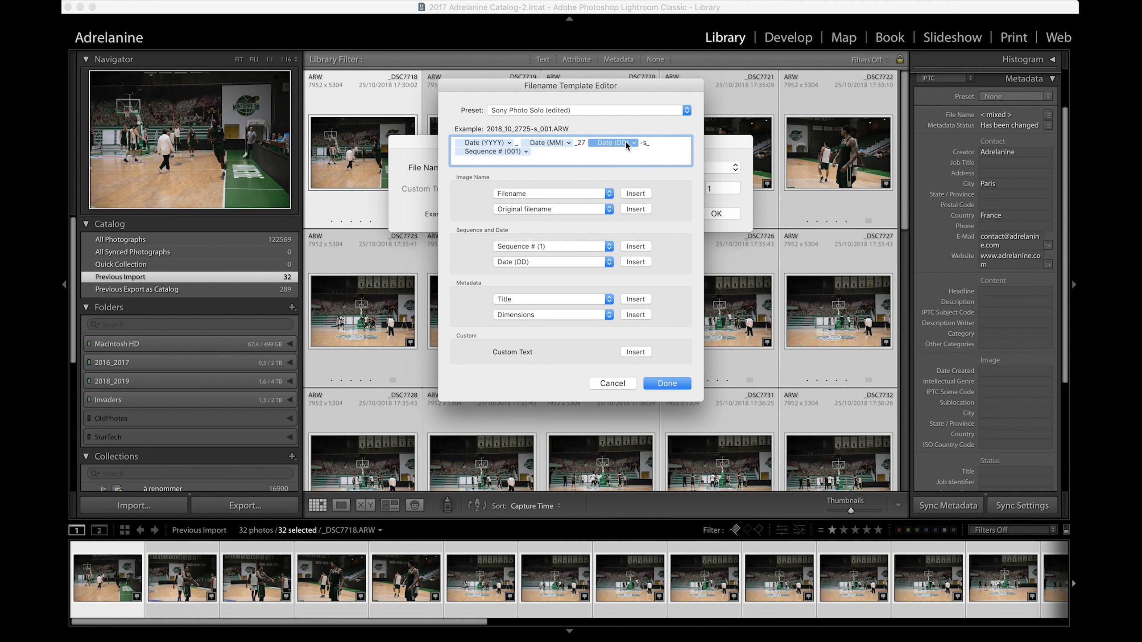
pyautogui.press('BackSpace')
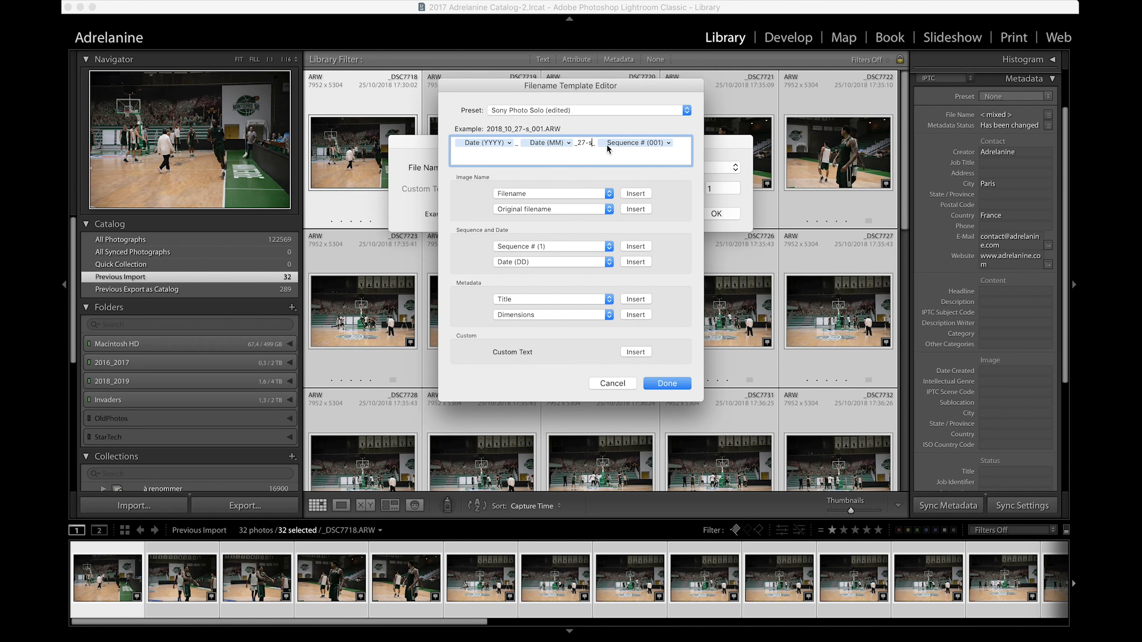
# Remove the s_ before the sequence number and keep the Sequence # (001) format
pyautogui.press('BackSpace')
pyautogui.click(656, 143)
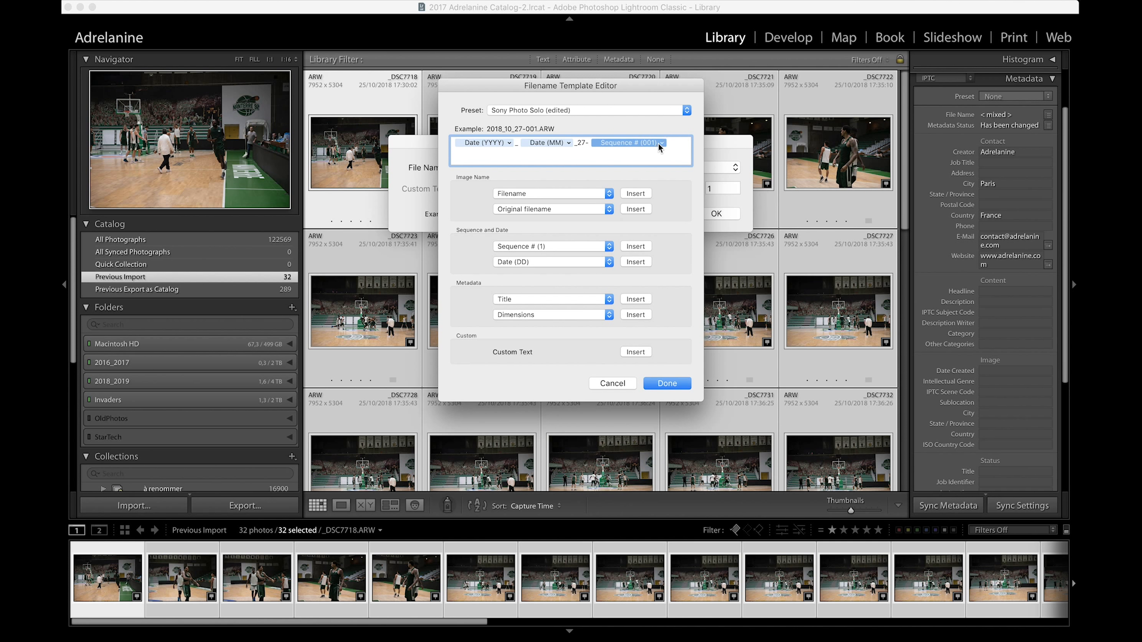
pyautogui.click(662, 143)
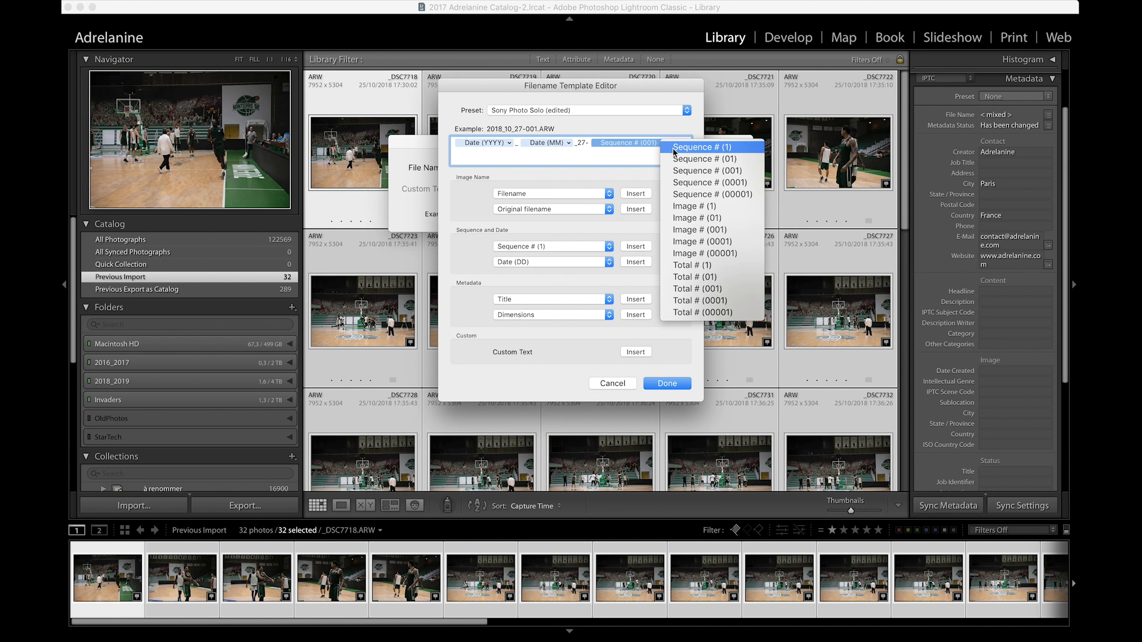
pyautogui.click(637, 159)
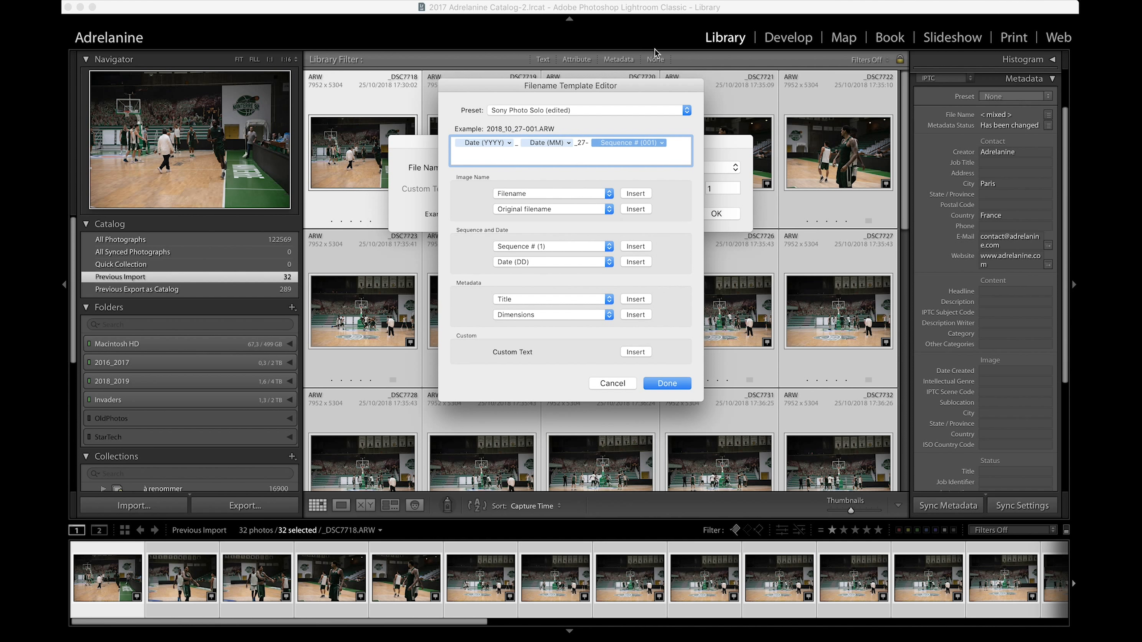
# Check the template's preset options, keep the custom settings unsaved, and rename the selected photos from start number 1
pyautogui.click(687, 111)
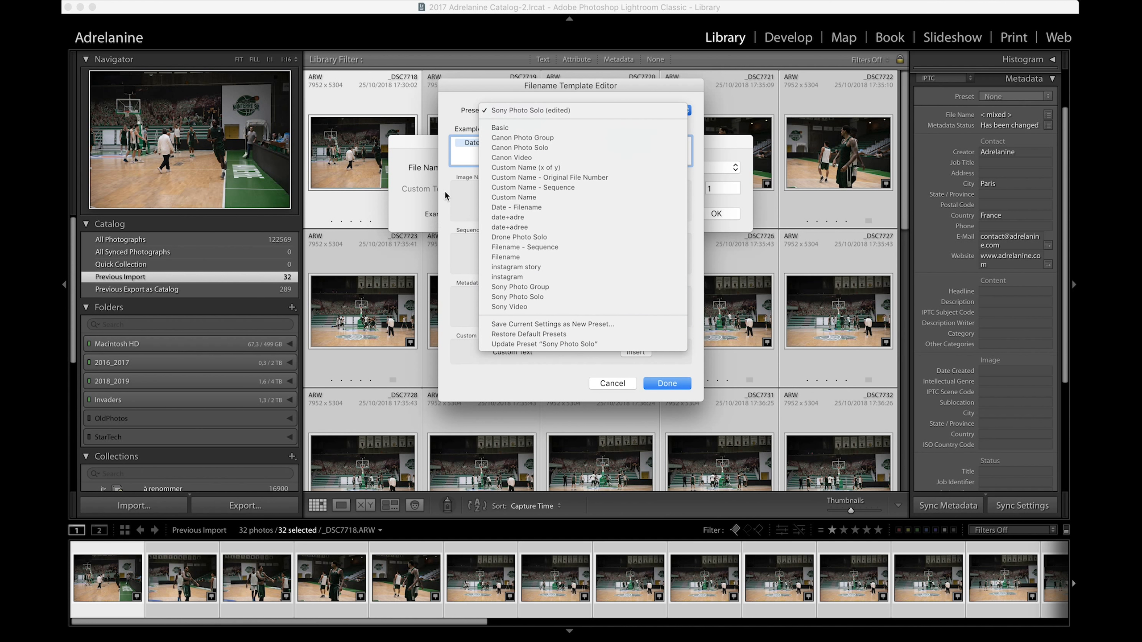
pyautogui.click(456, 181)
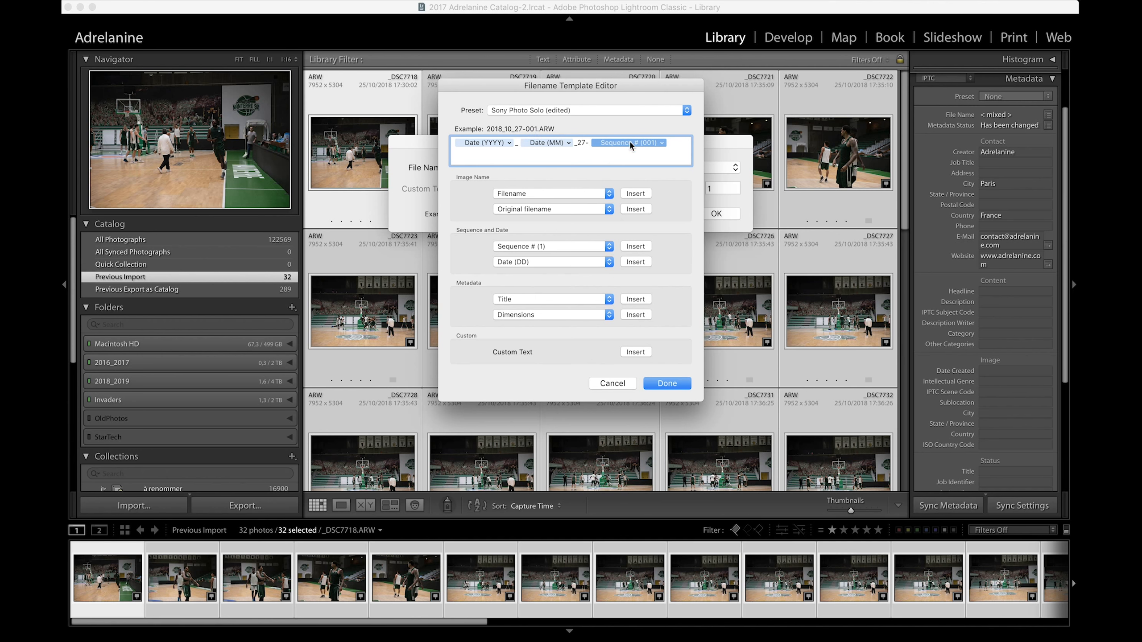
pyautogui.click(684, 387)
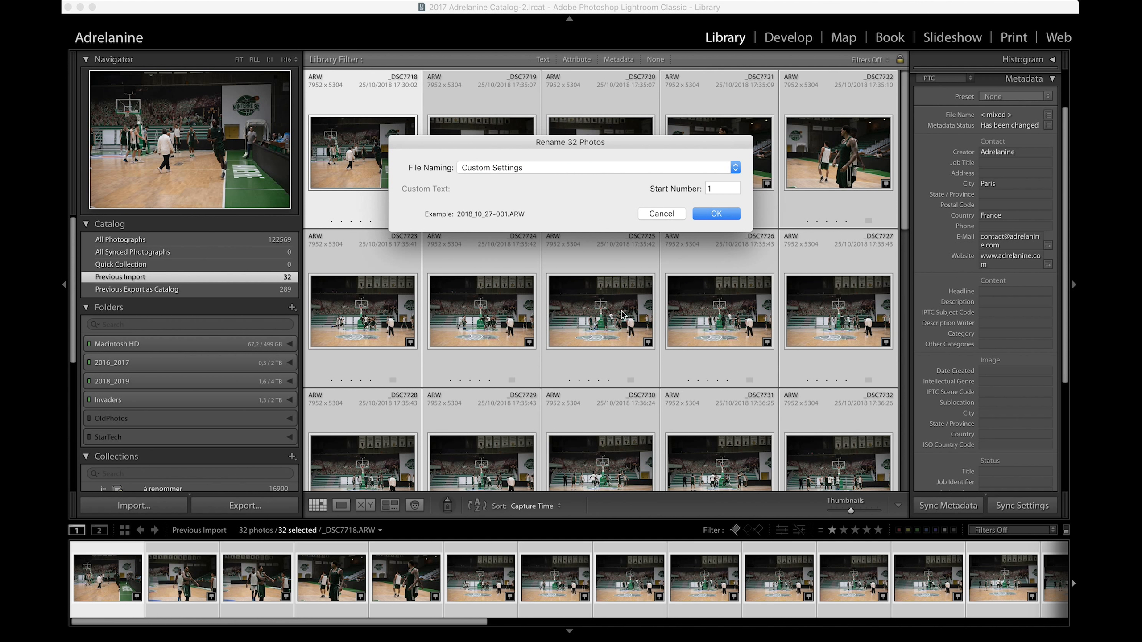
pyautogui.click(715, 214)
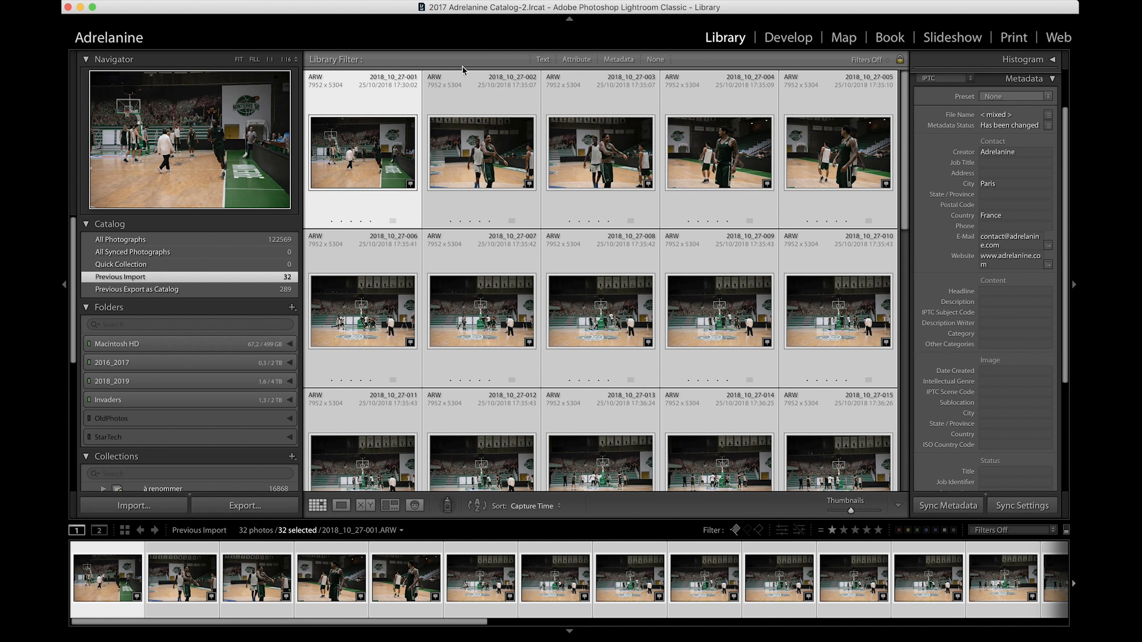
# Deselect the photos and check the new file names throughout the grid
pyautogui.scroll(-10, 770, 78)
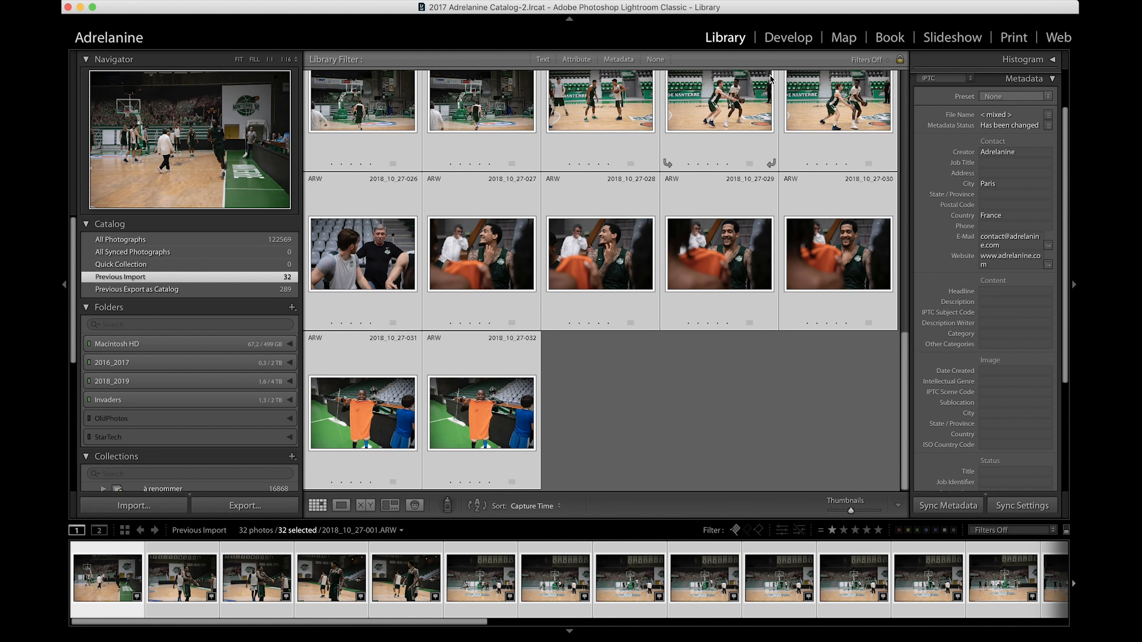
pyautogui.click(704, 395)
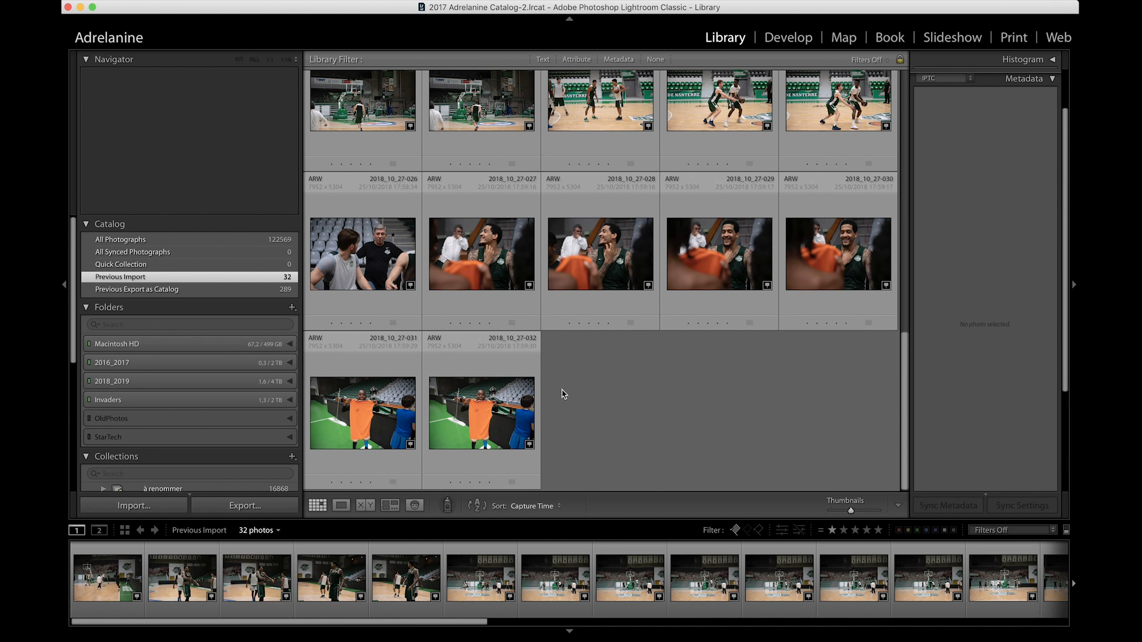
pyautogui.scroll(10, 562, 393)
pyautogui.scroll(-10, 776, 206)
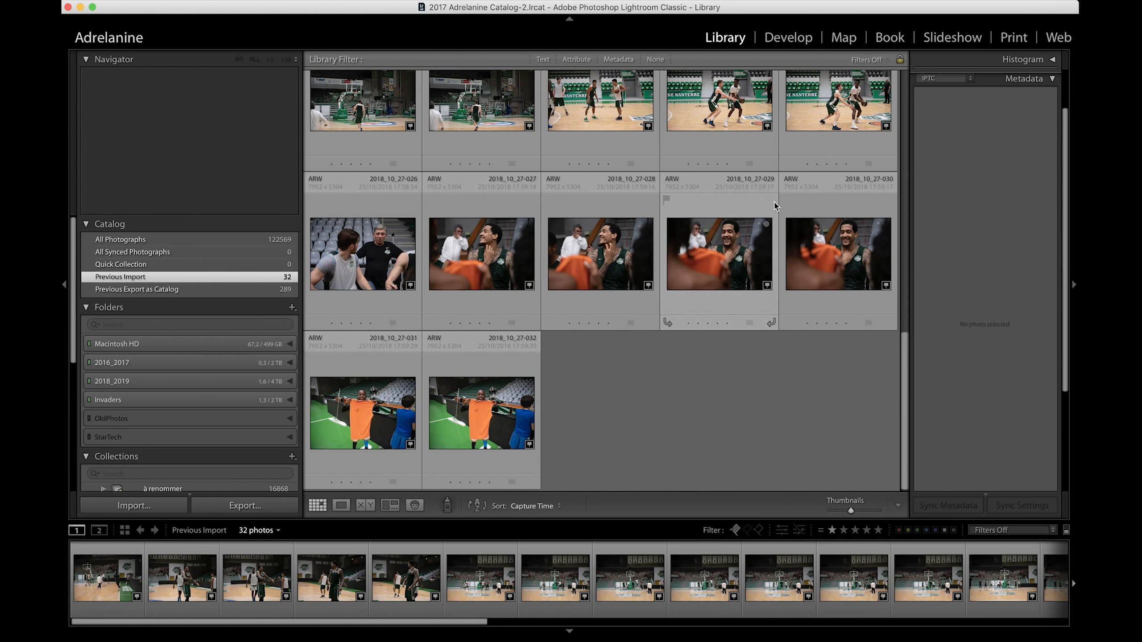
pyautogui.scroll(10, 774, 206)
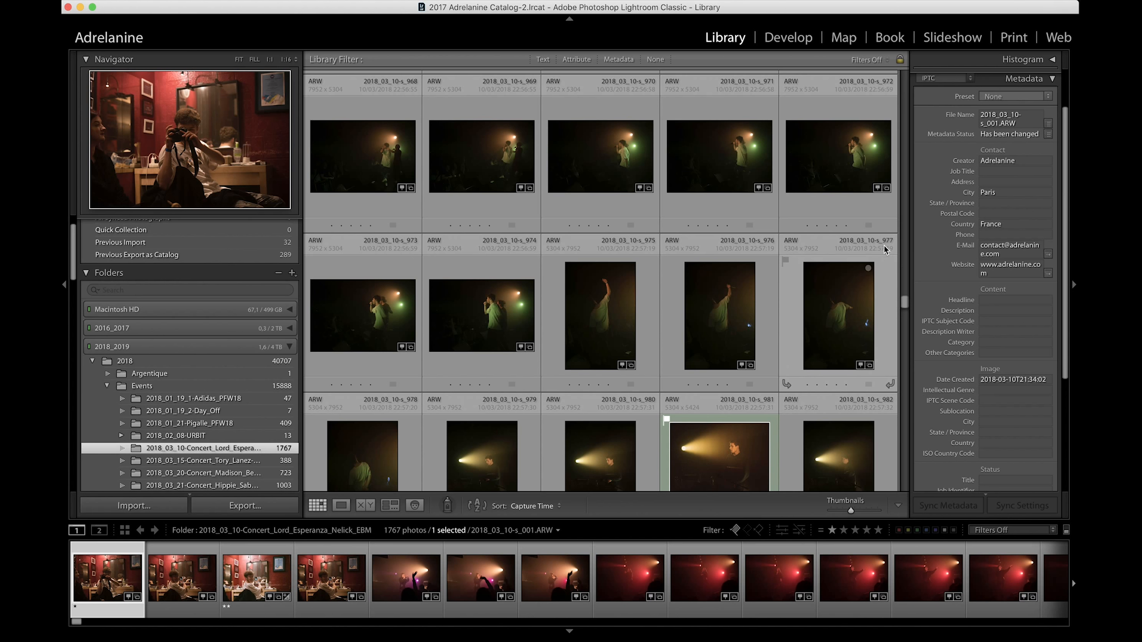
# Examine the file name order around numbers 993 to 1012 in the 2018_03_10 concert folder
pyautogui.scroll(-10, 892, 250)
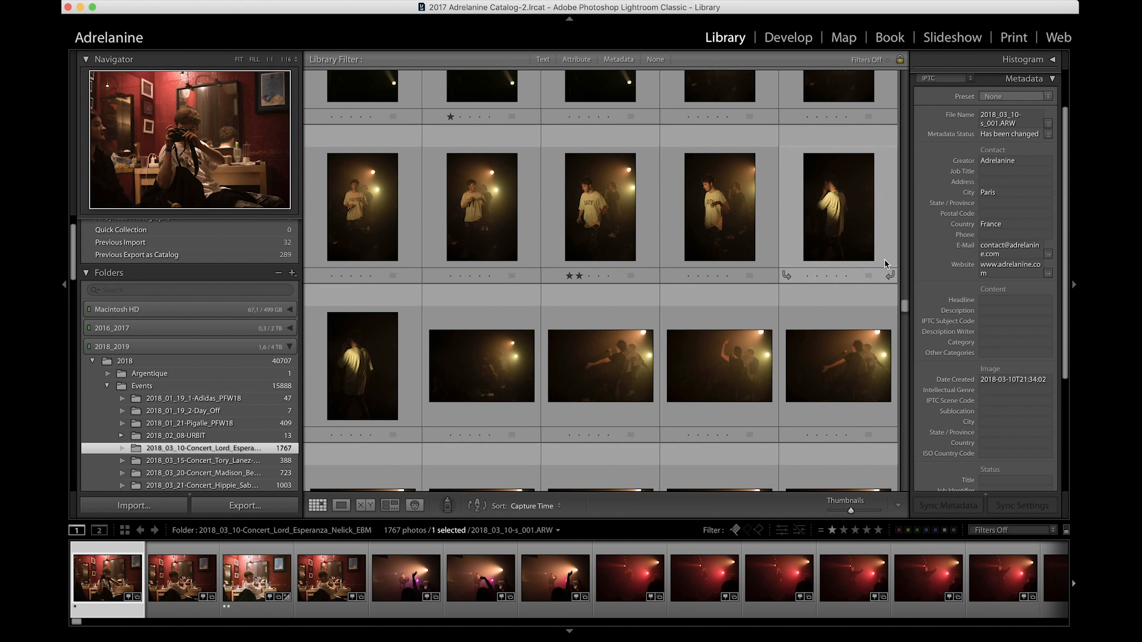
pyautogui.scroll(-3, 884, 263)
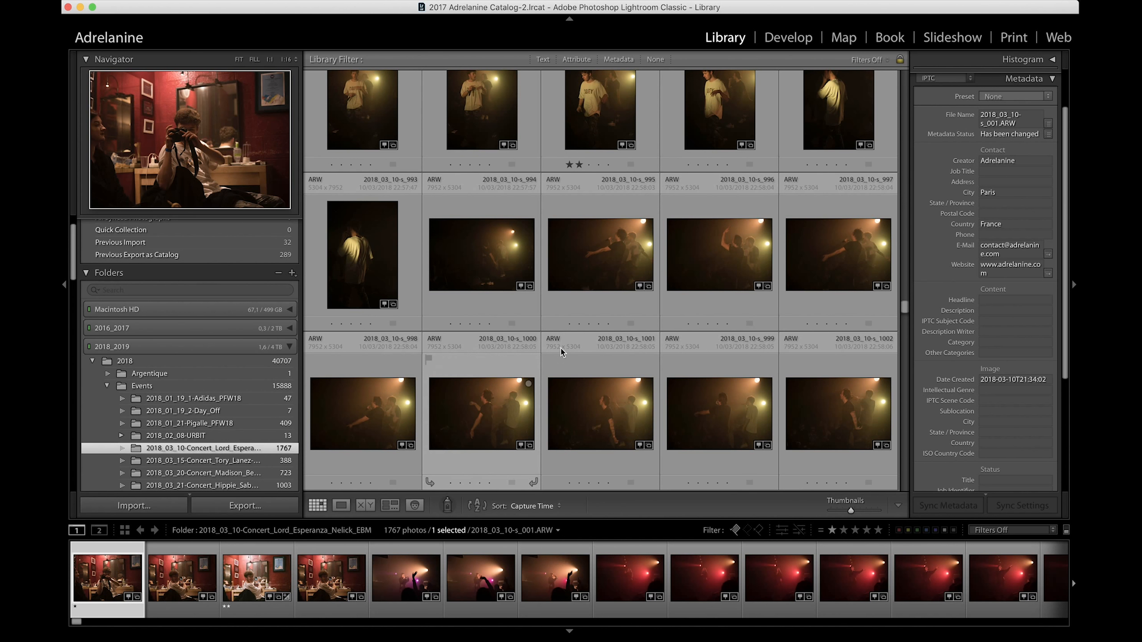
pyautogui.scroll(-2, 863, 364)
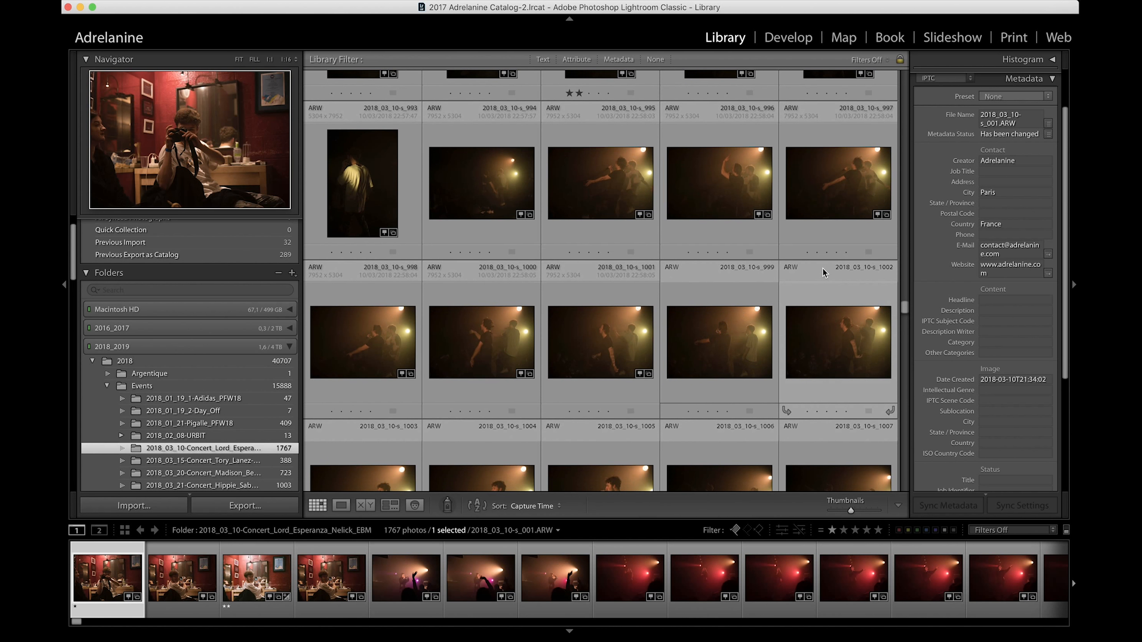
pyautogui.scroll(-3, 824, 272)
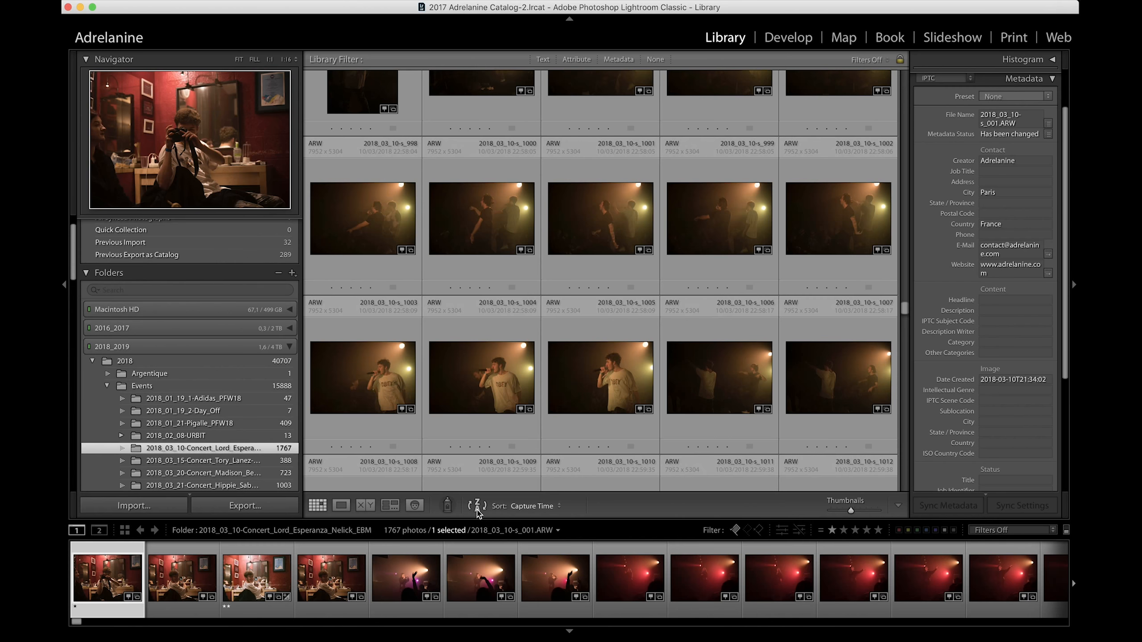
# Try the reverse sort direction, restore the original direction, and sort the concert photos by File Name
pyautogui.click(477, 505)
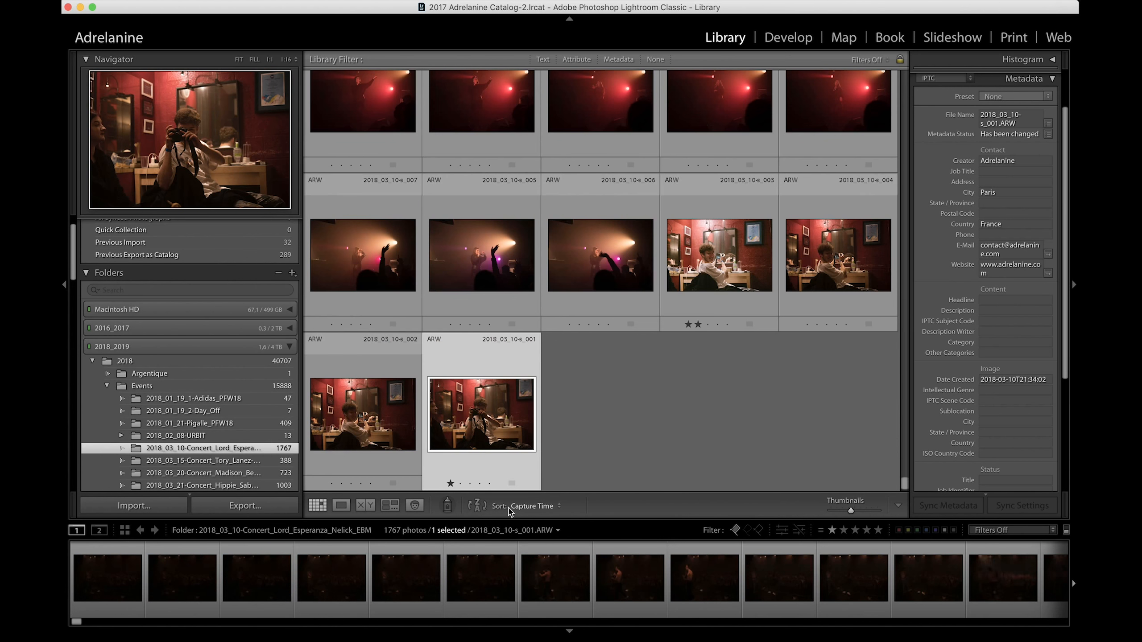
pyautogui.click(477, 506)
pyautogui.click(532, 506)
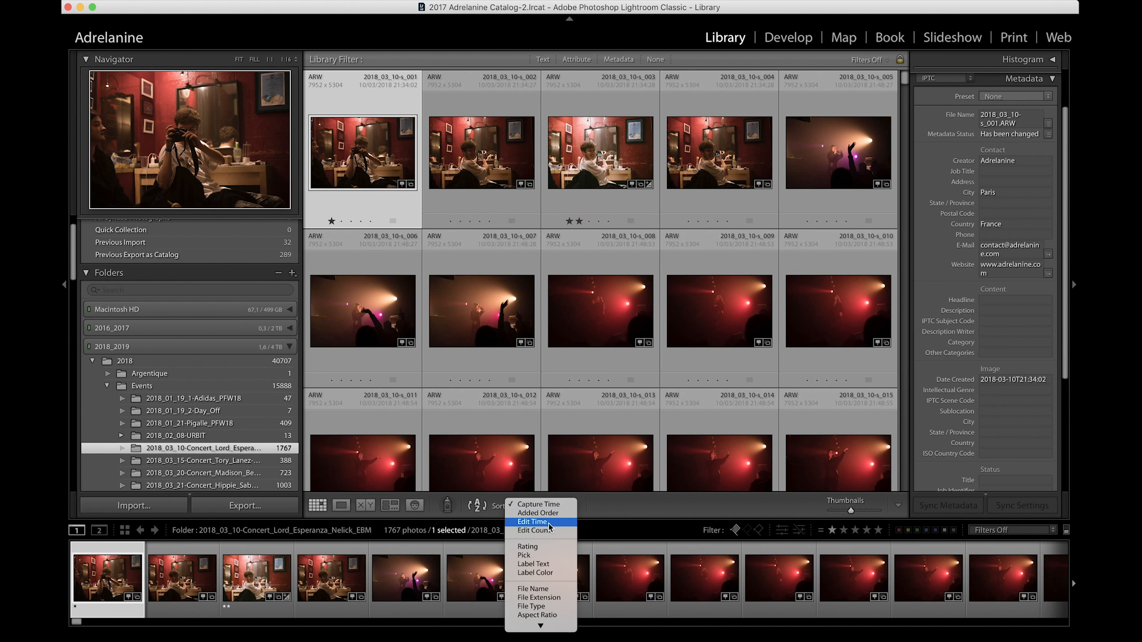
pyautogui.click(548, 589)
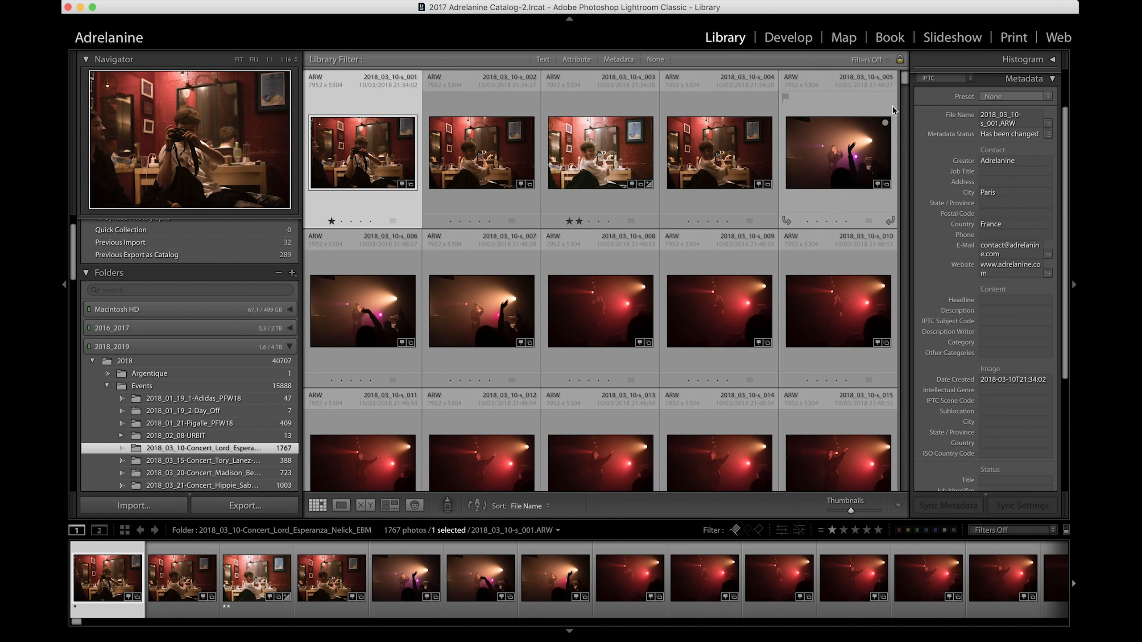
# Check the order of the concert photos around number 1000 under the File Name sort
pyautogui.moveTo(908, 84); pyautogui.dragTo(918, 317)
pyautogui.scroll(5, 815, 298)
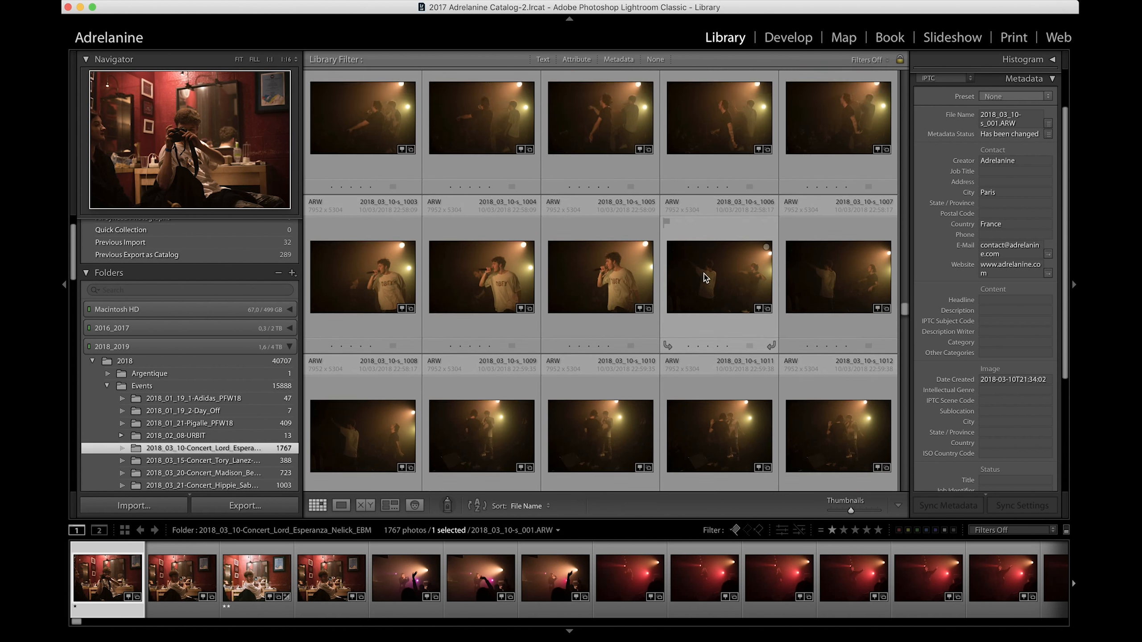
pyautogui.scroll(2, 677, 224)
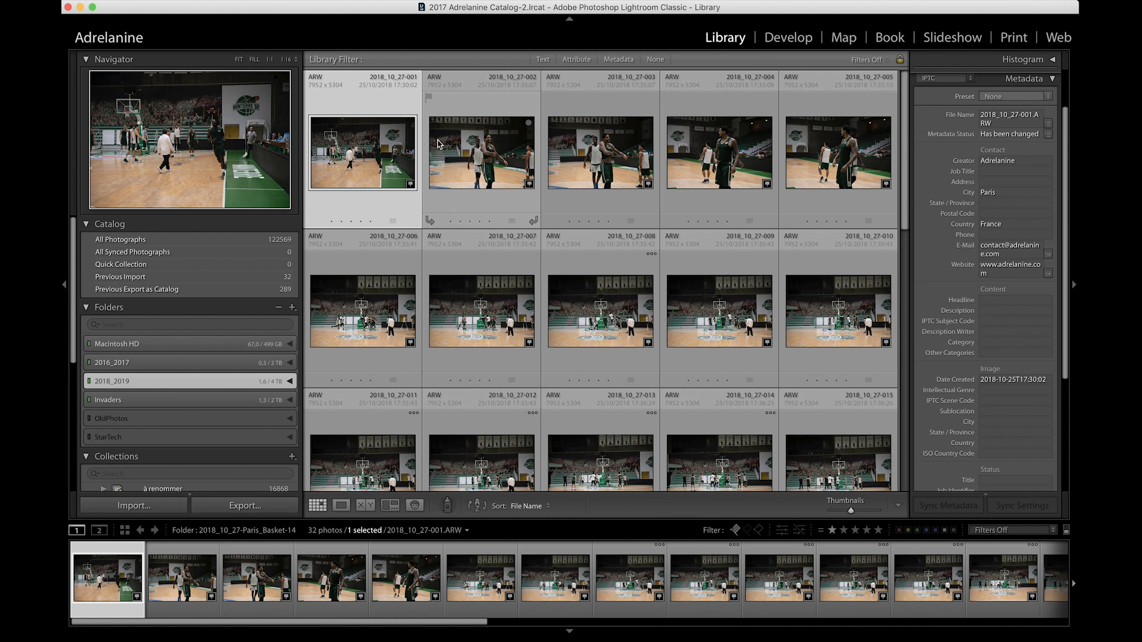
# Open 2018_10_27-001.ARW from the Paris_Basket-14 folder in Loupe view and inspect the players' sharpness at 1:1 zoom
pyautogui.doubleClick(368, 161)
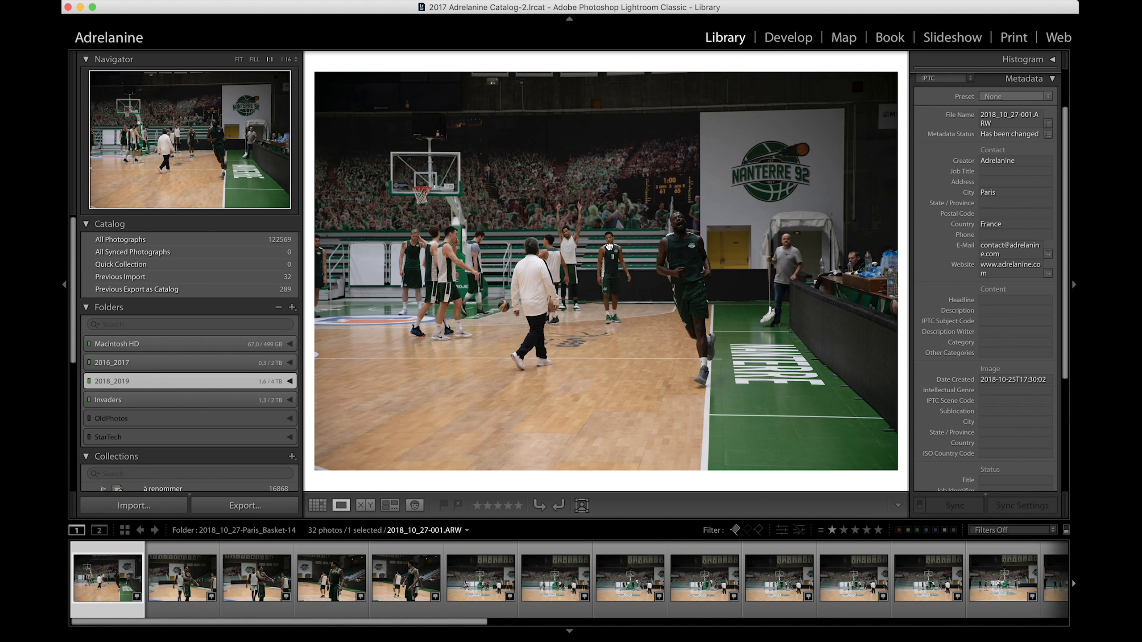
pyautogui.click(609, 246)
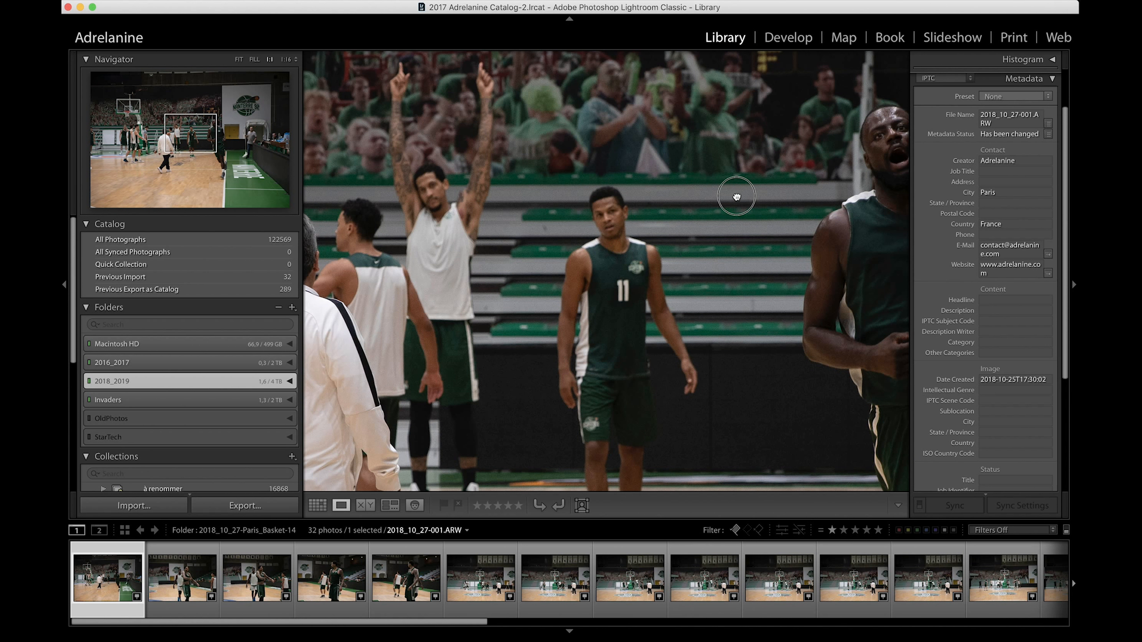
pyautogui.moveTo(737, 197); pyautogui.dragTo(535, 222)
pyautogui.moveTo(602, 254); pyautogui.dragTo(602, 240)
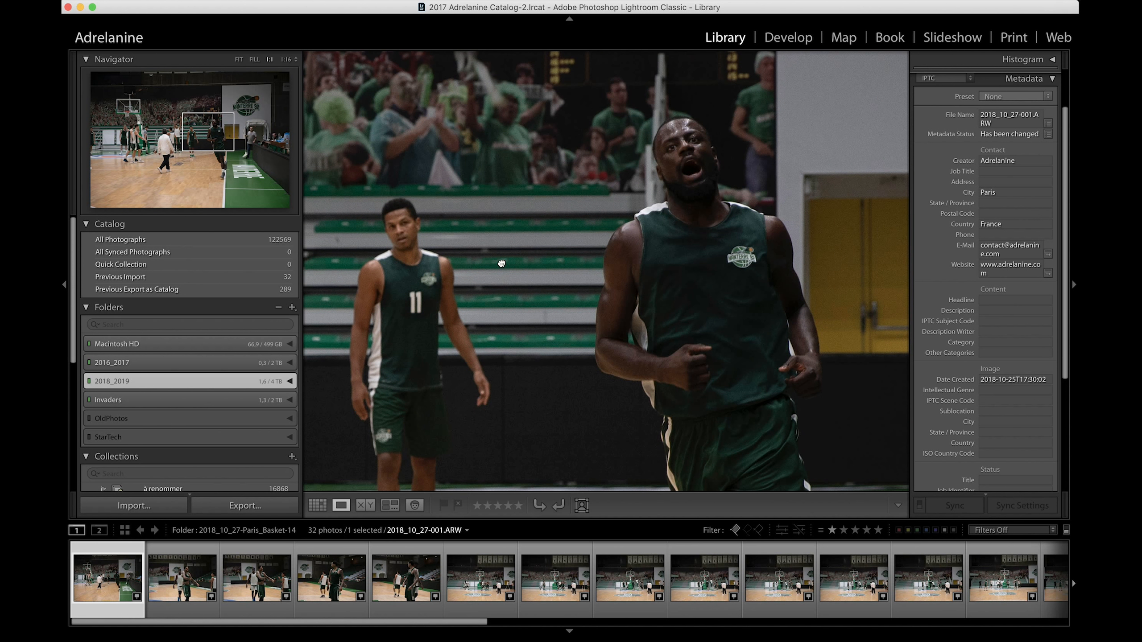
# Inspect the coach and surrounding players in 2018_10_27-001.ARW at 1:1 and return to the full-frame view
pyautogui.moveTo(472, 299)
pyautogui.mouseDown()
pyautogui.moveTo(677, 255)
pyautogui.moveTo(807, 255)
pyautogui.mouseUp()
pyautogui.moveTo(541, 245); pyautogui.dragTo(725, 264)
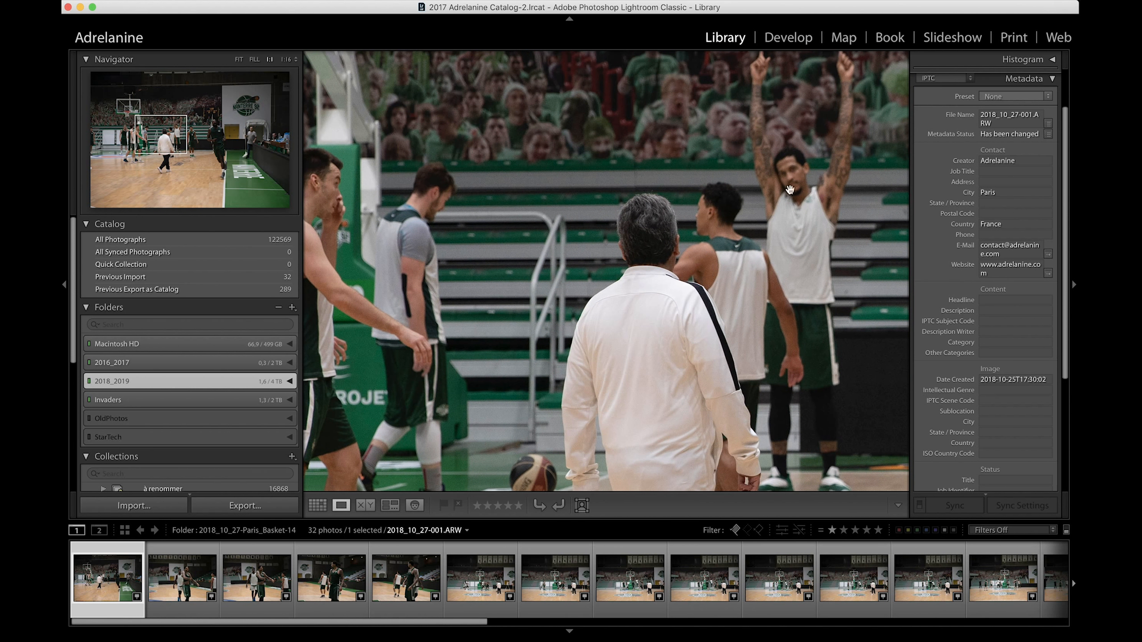
pyautogui.click(713, 256)
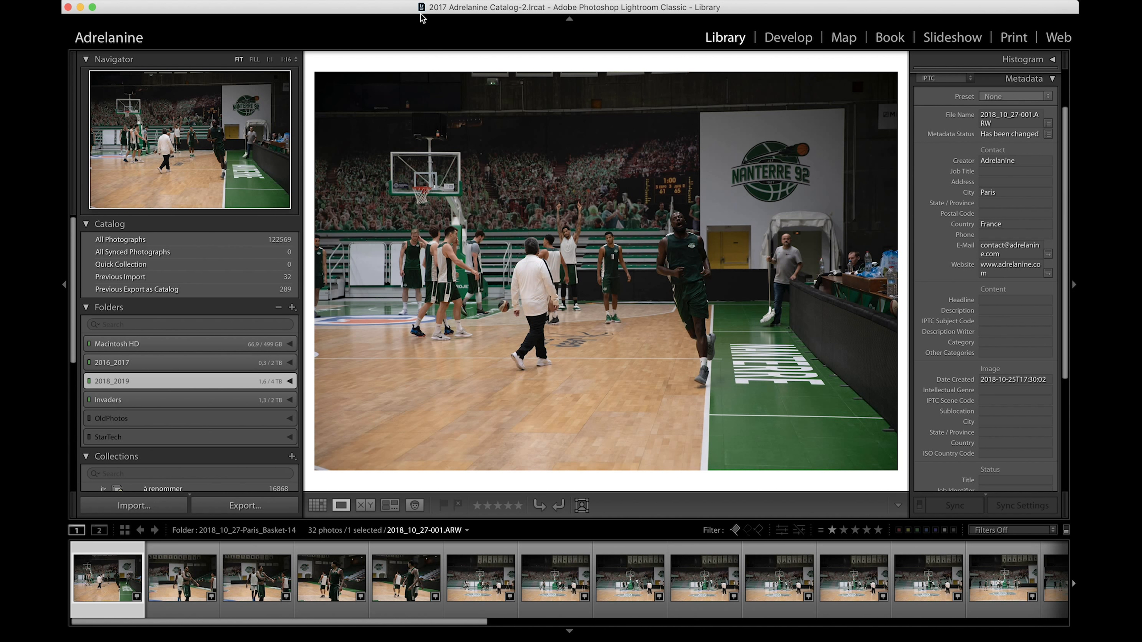
# Show the secondary display in Loupe - Live mode and shrink its window over the lower corner of the main window
pyautogui.click(365, 1)
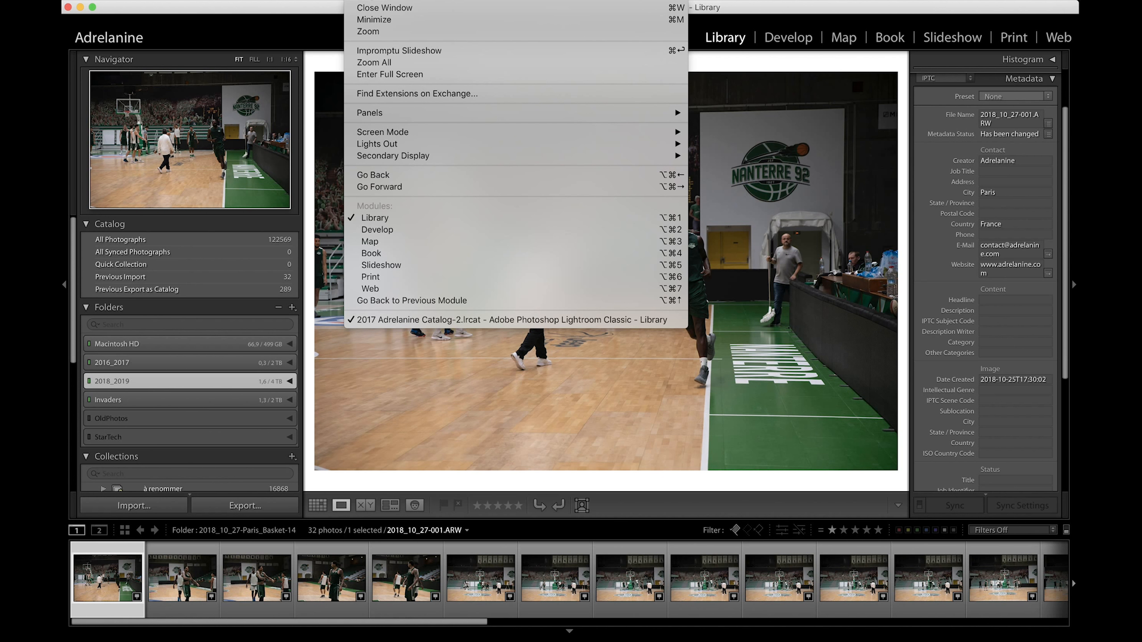
pyautogui.moveTo(635, 158)
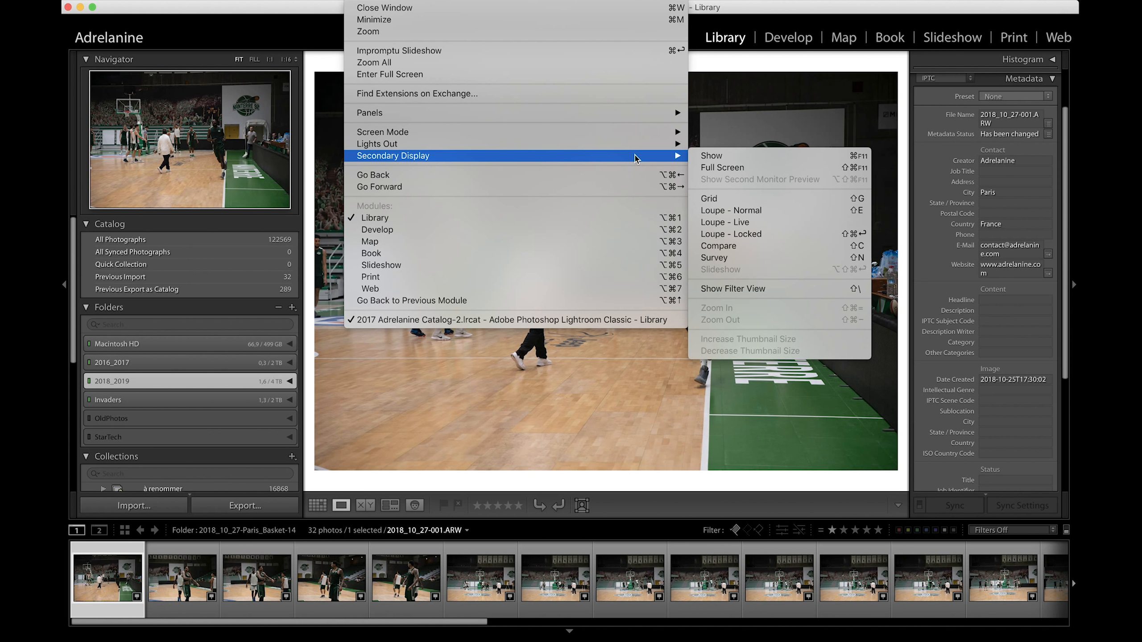
pyautogui.click(769, 225)
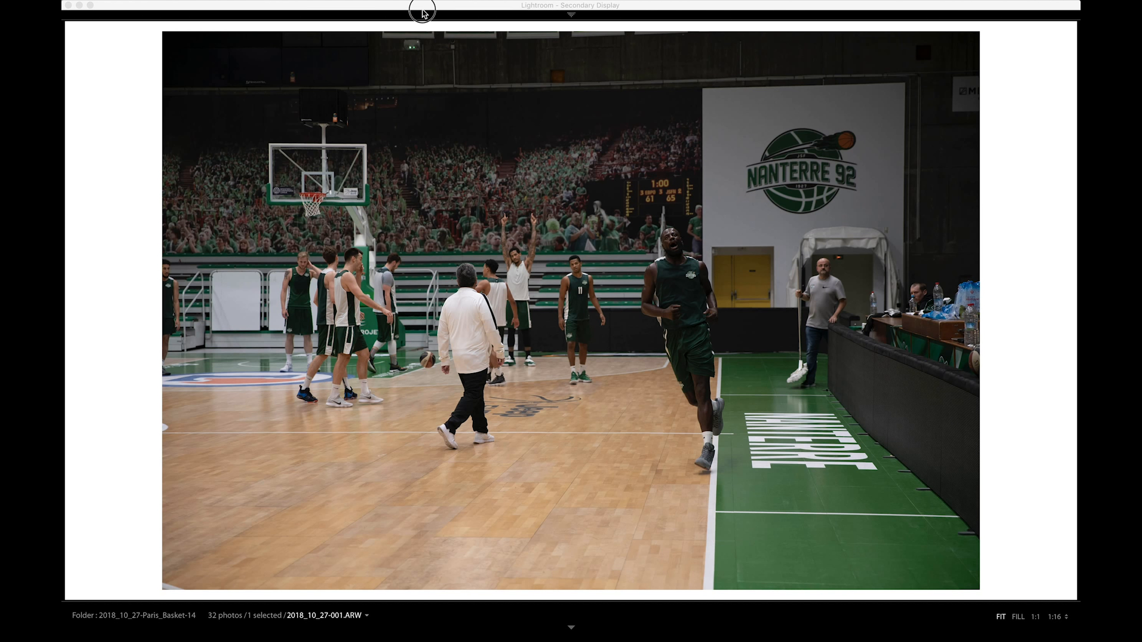
pyautogui.moveTo(421, 9); pyautogui.dragTo(821, 84)
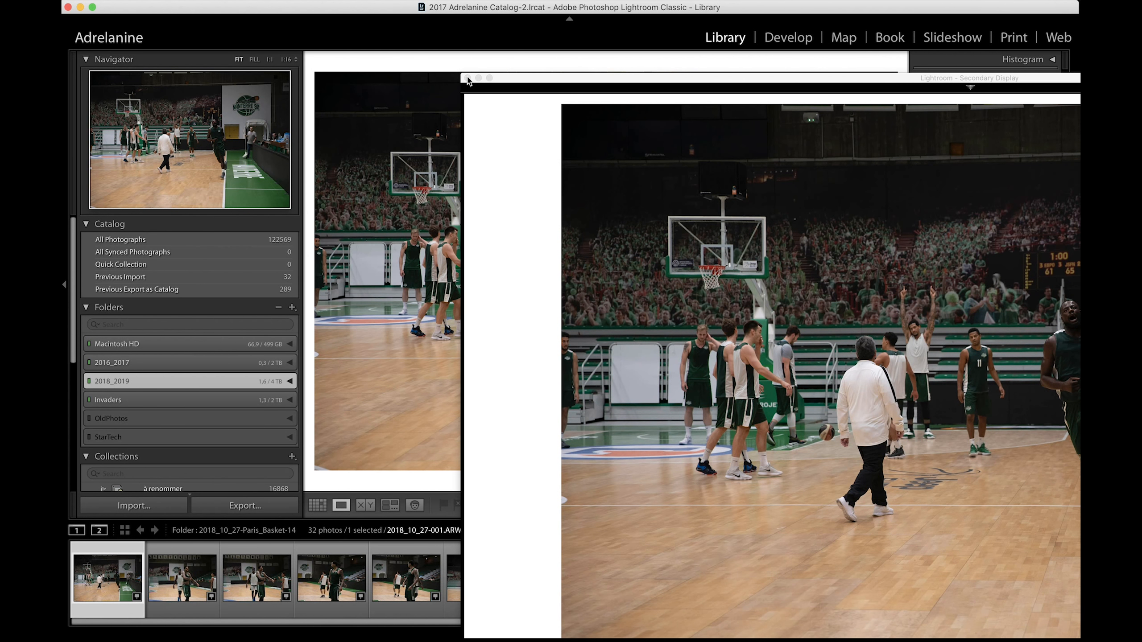
pyautogui.moveTo(463, 76); pyautogui.dragTo(877, 629)
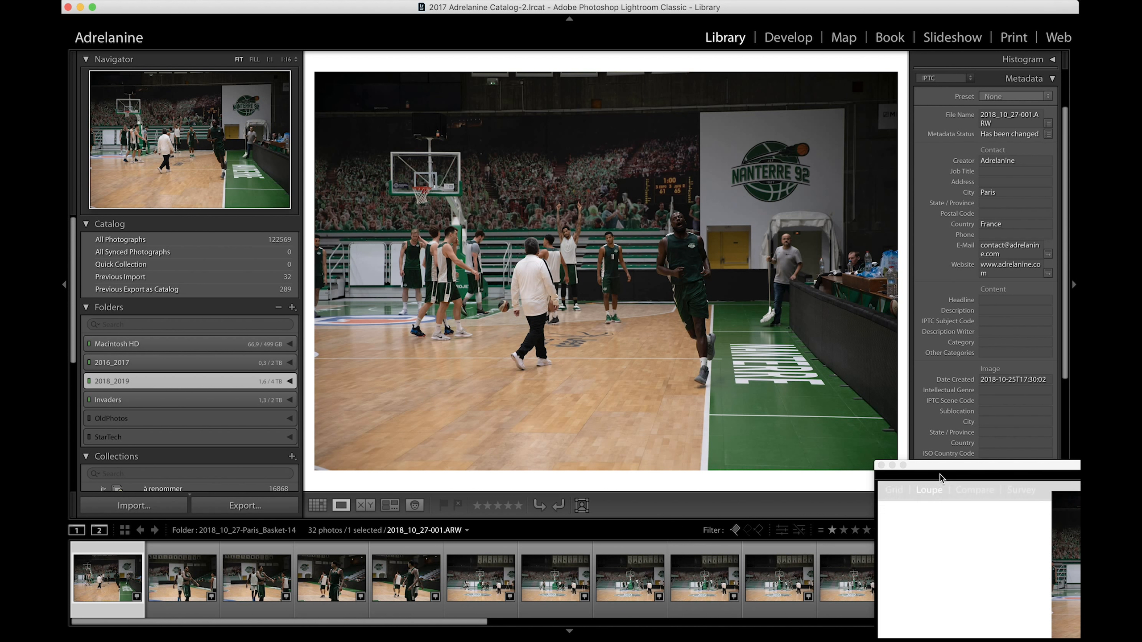
pyautogui.moveTo(939, 477); pyautogui.dragTo(597, 306)
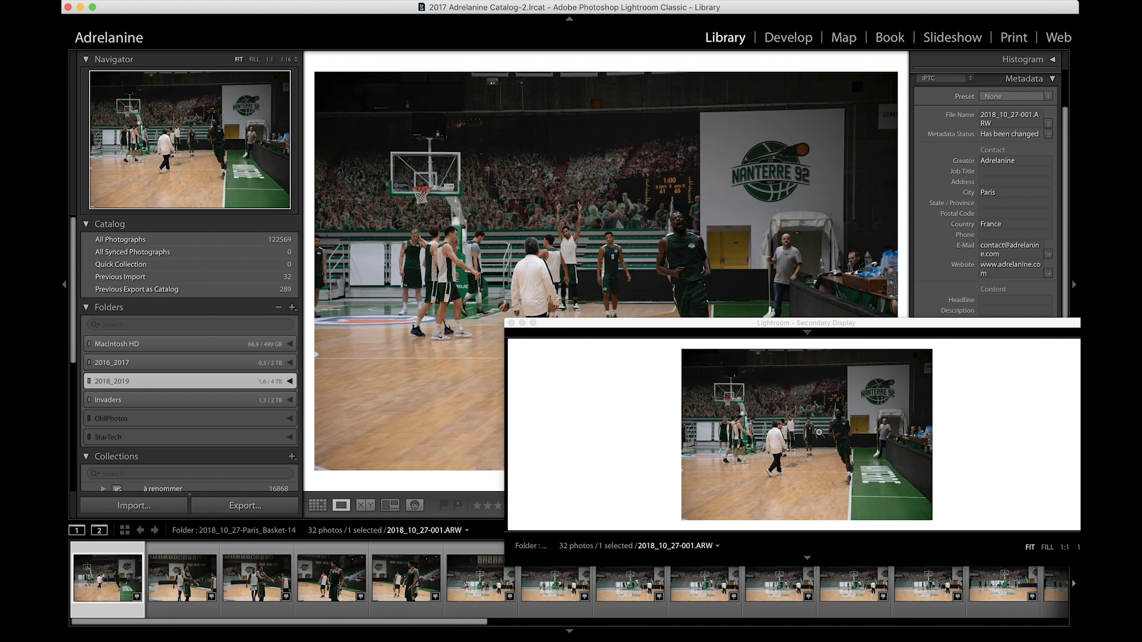
# Zoom the live loupe to 1:1, check sharpness from 2018_10_27-001.ARW through 2018_10_27-006.ARW, and close the secondary window
pyautogui.click(819, 432)
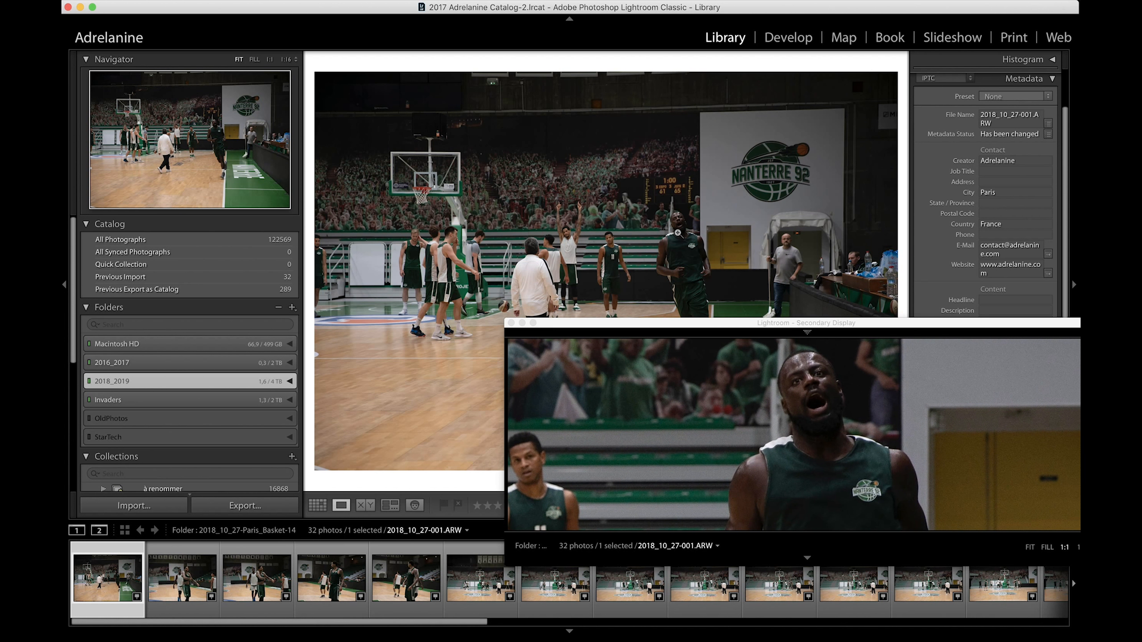
pyautogui.press('Right')
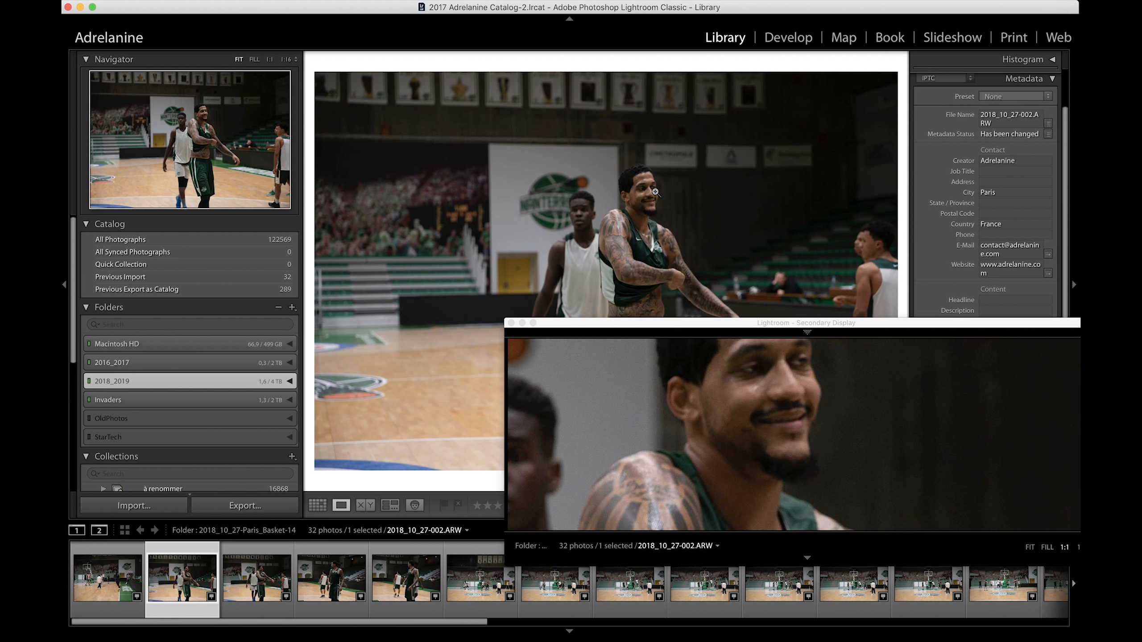
pyautogui.press('Right')
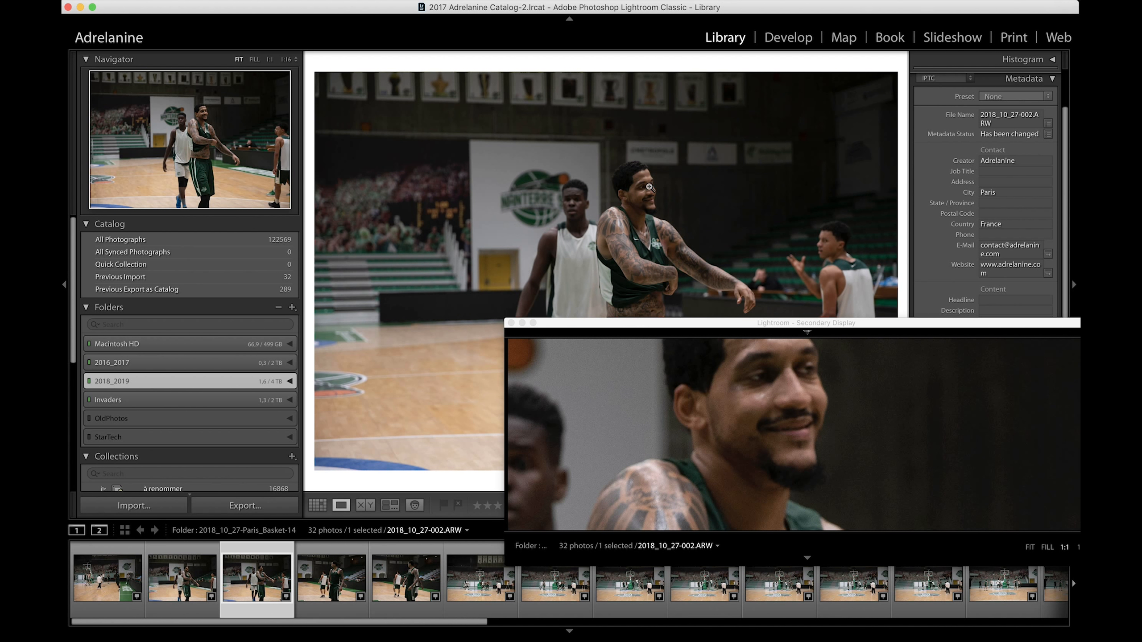
pyautogui.press('Right')
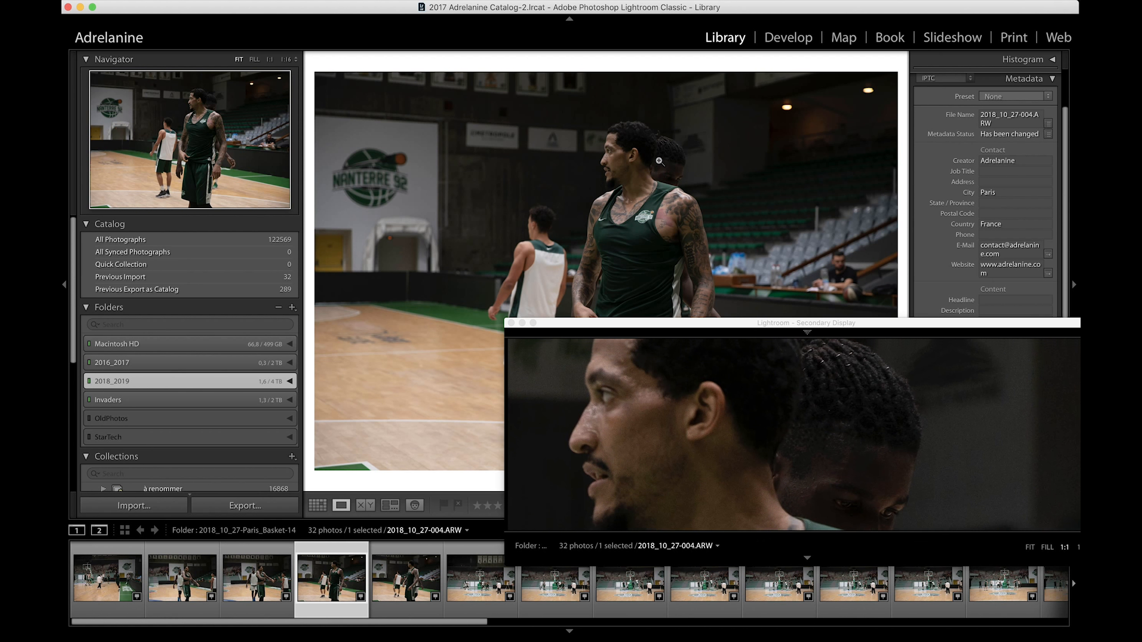
pyautogui.press('Right')
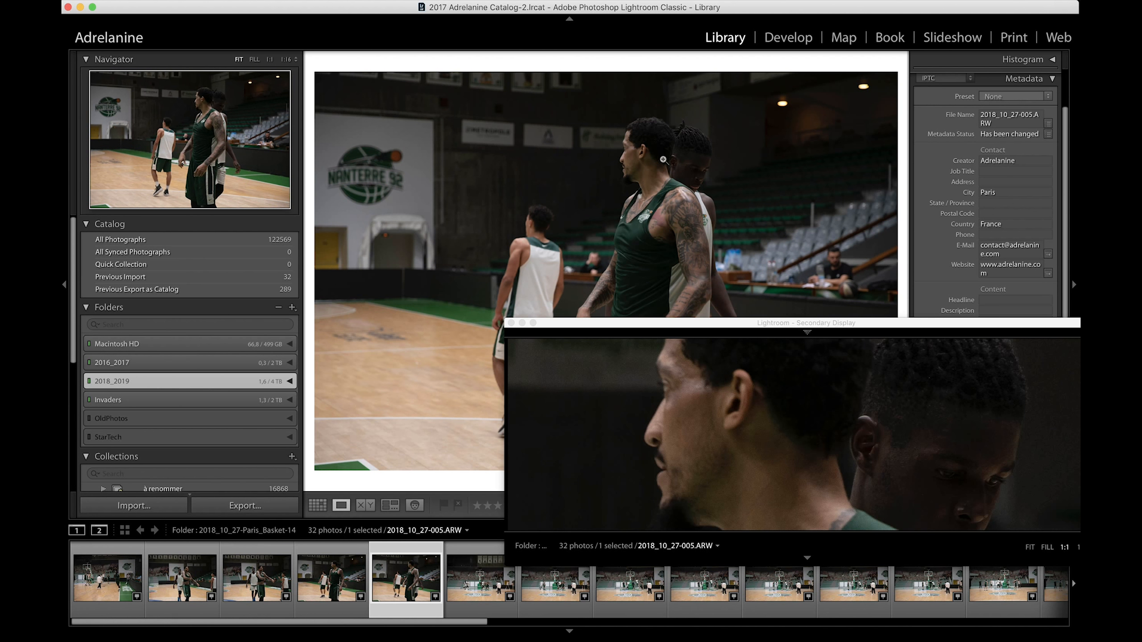
pyautogui.press('Right')
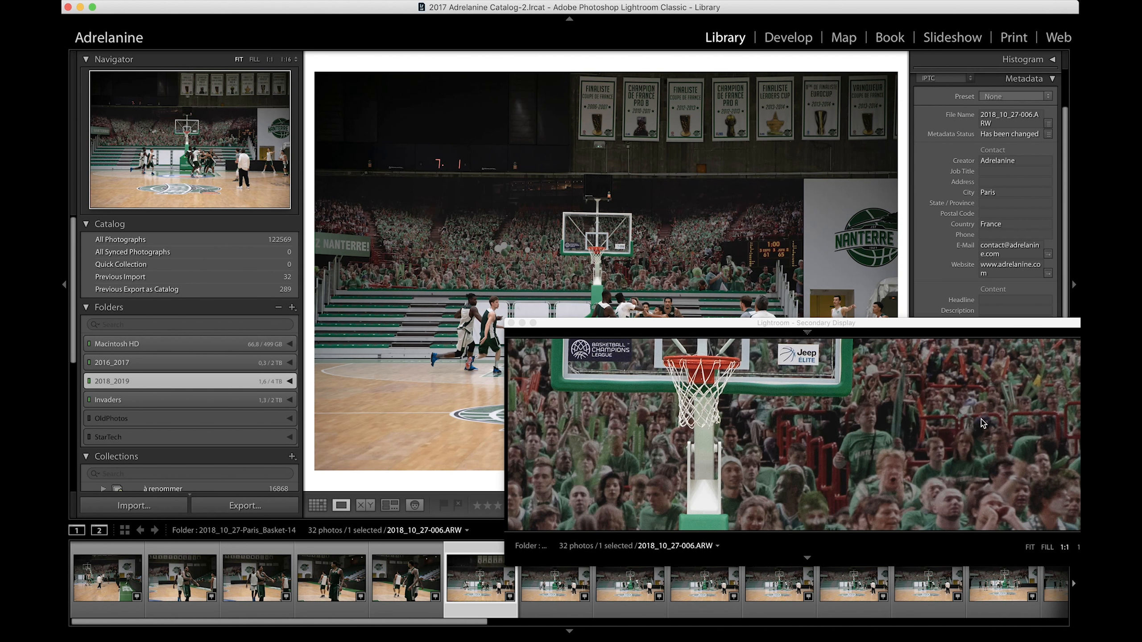
pyautogui.click(512, 323)
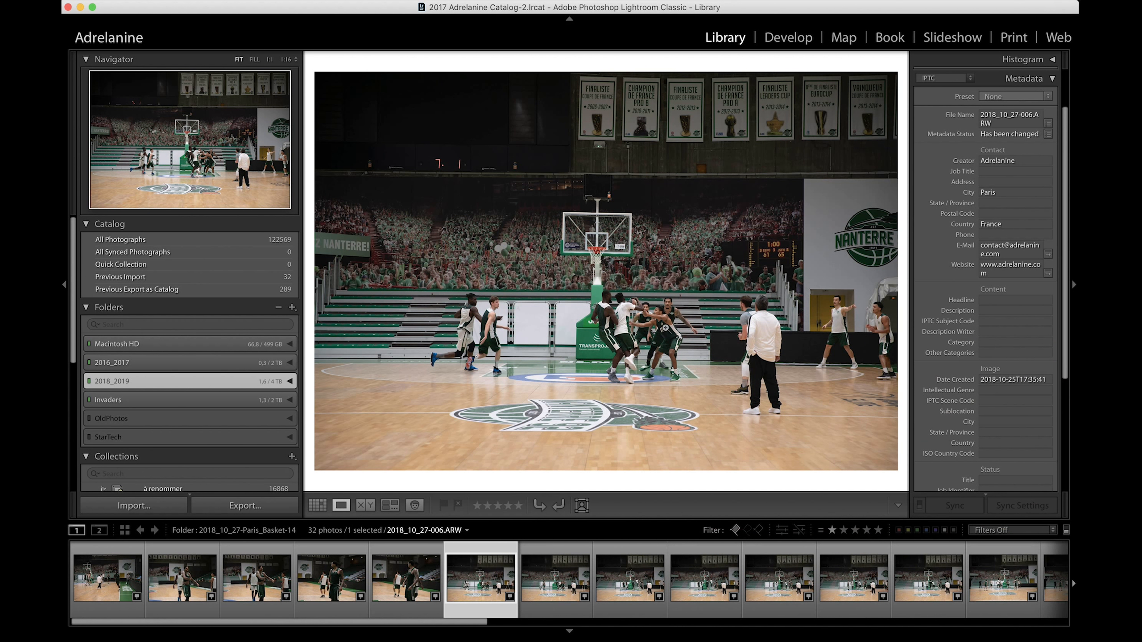
# Inspect the players under the basket in 2018_10_27-006.ARW and 2018_10_27-007.ARW, zooming in and back out on each
pyautogui.click(630, 316)
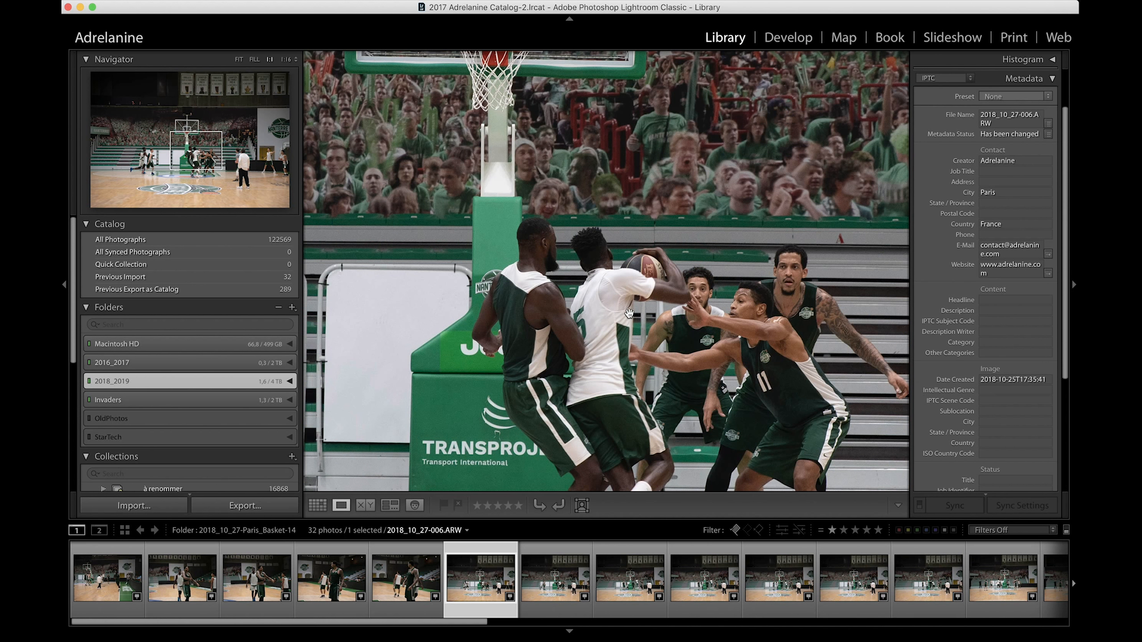
pyautogui.click(630, 315)
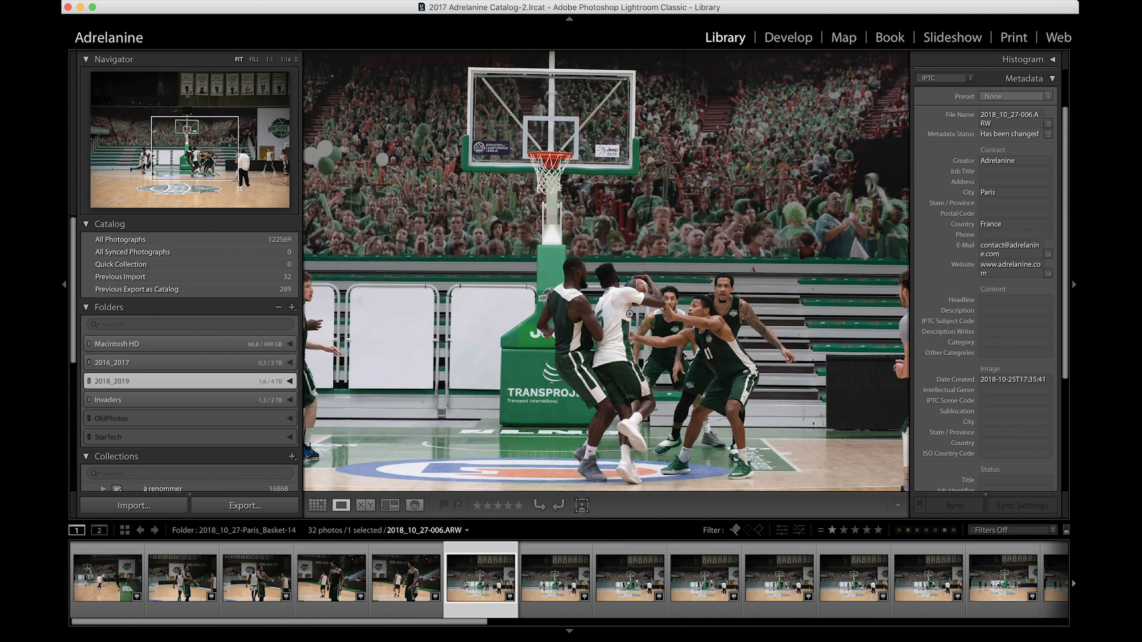
pyautogui.press('Right')
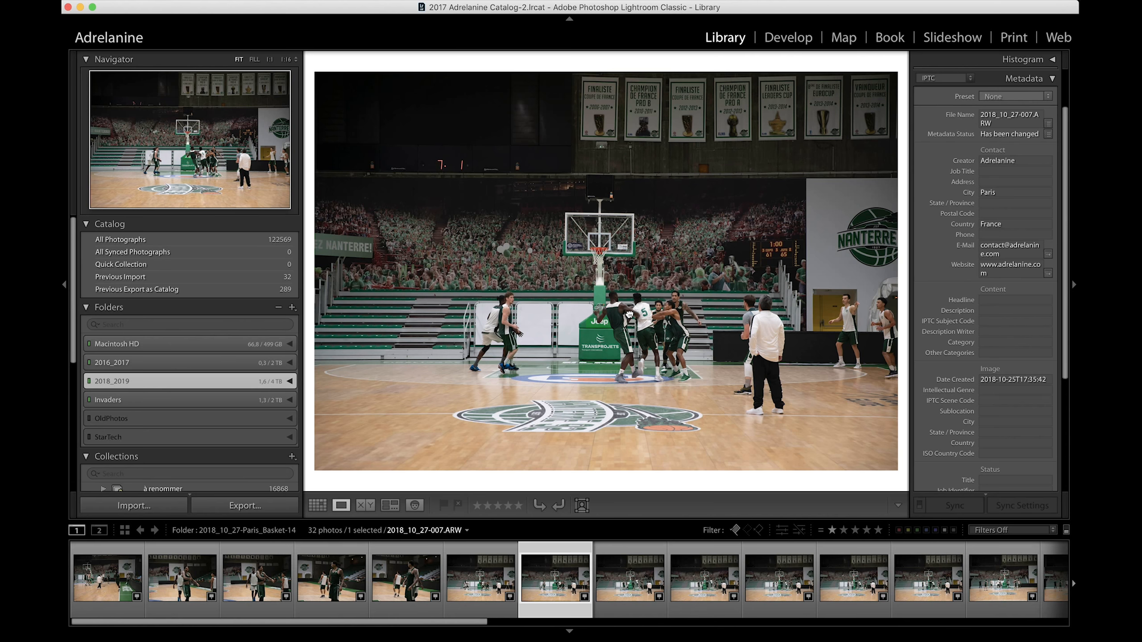
pyautogui.click(630, 315)
pyautogui.click(630, 313)
# Review the photos from 2018_10_27-001.ARW onward and rate 2018_10_27-003.ARW one star
pyautogui.press('Left')
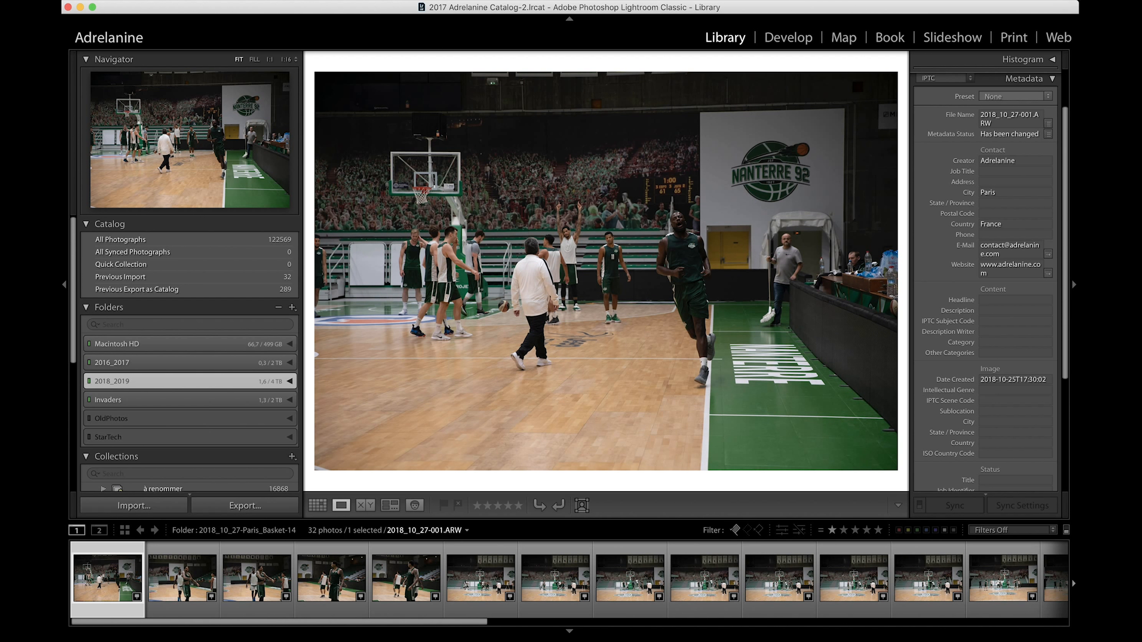
pyautogui.press('Right')
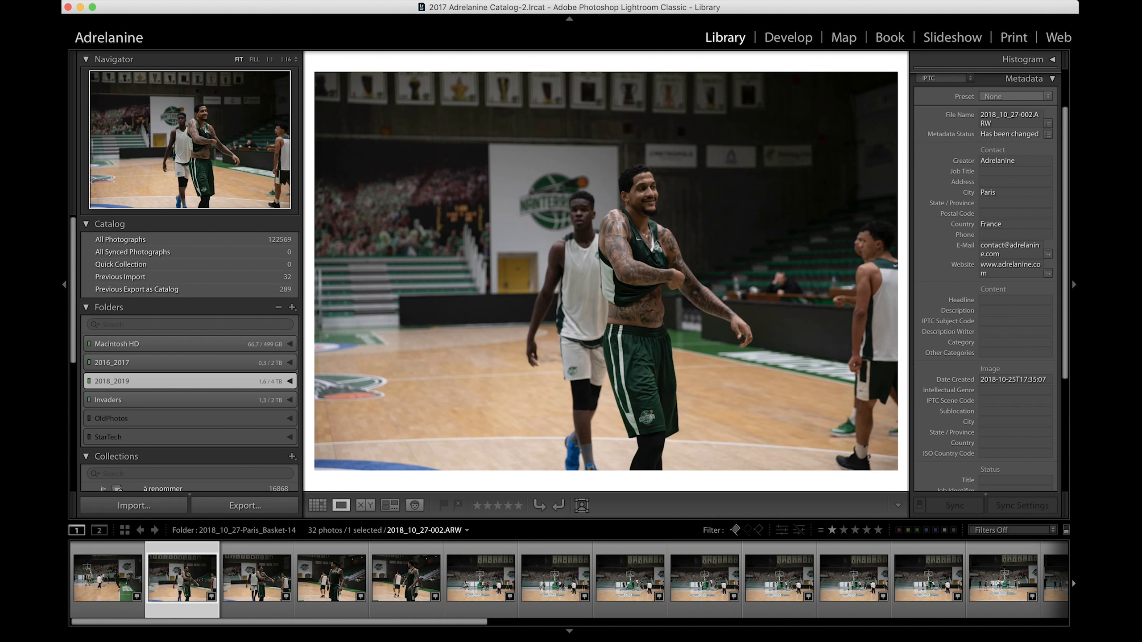
pyautogui.press('Left')
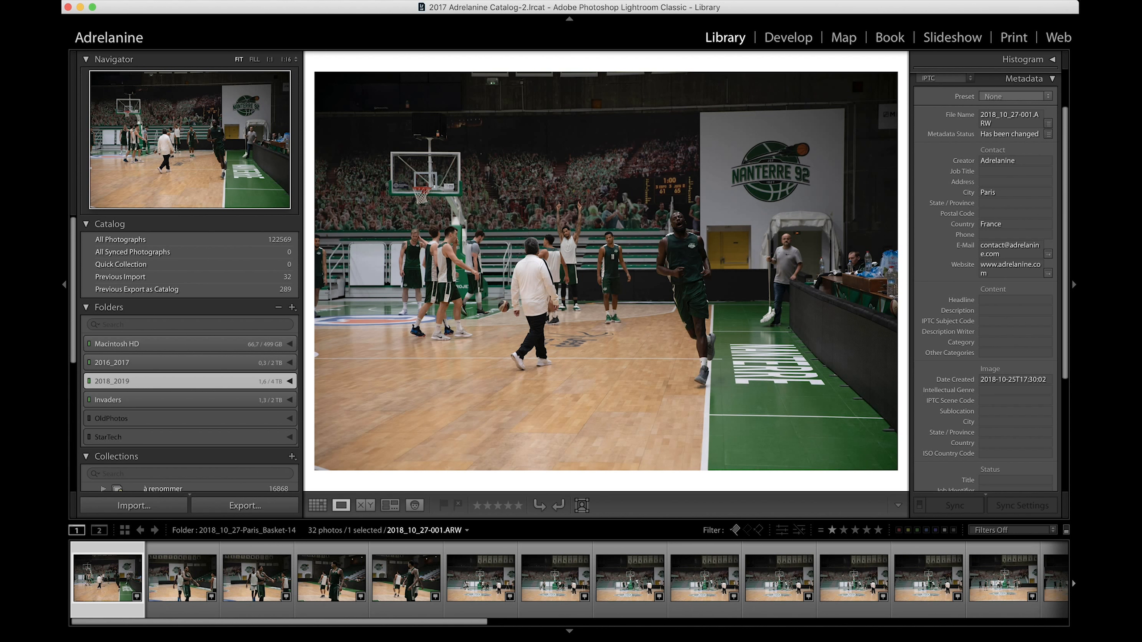
pyautogui.press('Right')
pyautogui.press('Right')
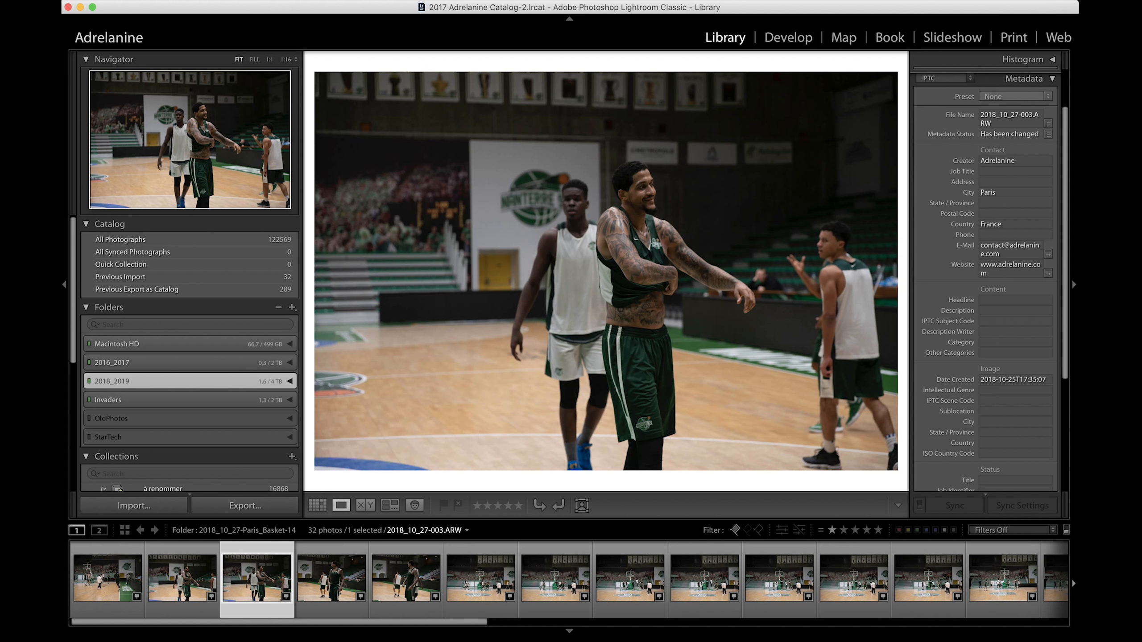
pyautogui.press('1')
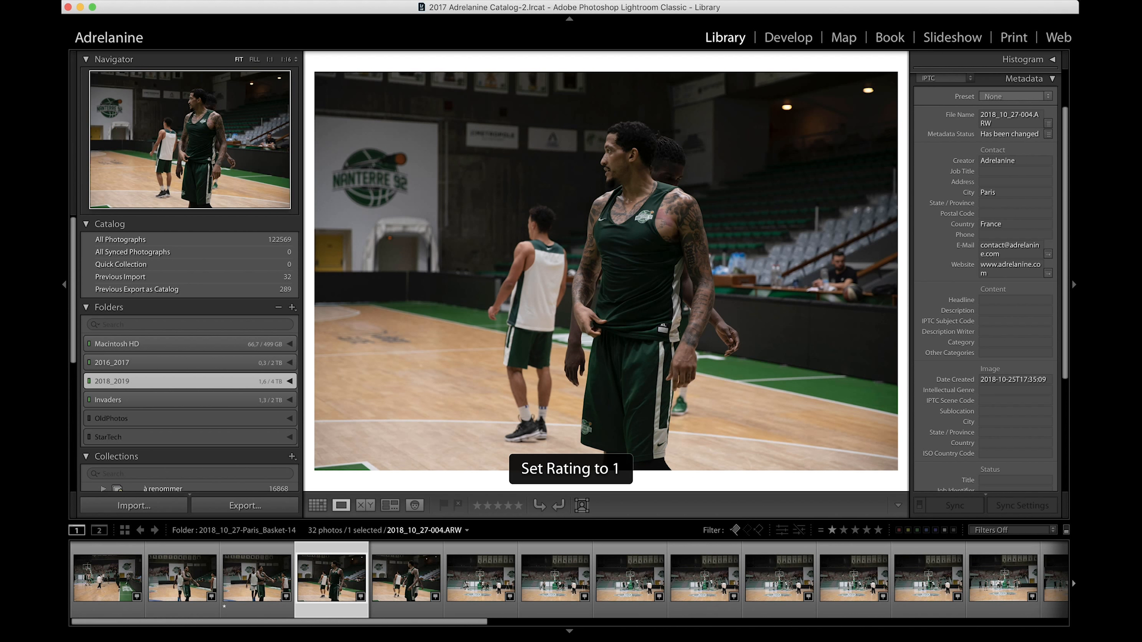
# Recheck the star on 2018_10_27-003.ARW and rate 2018_10_27-004.ARW one star
pyautogui.press('Left')
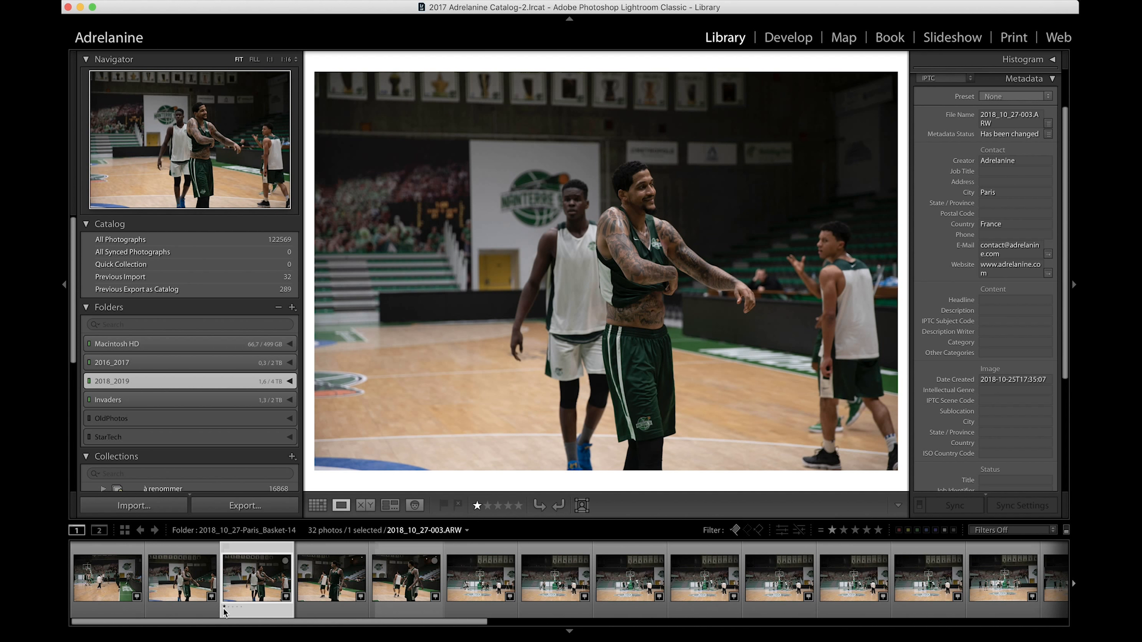
pyautogui.press('Right')
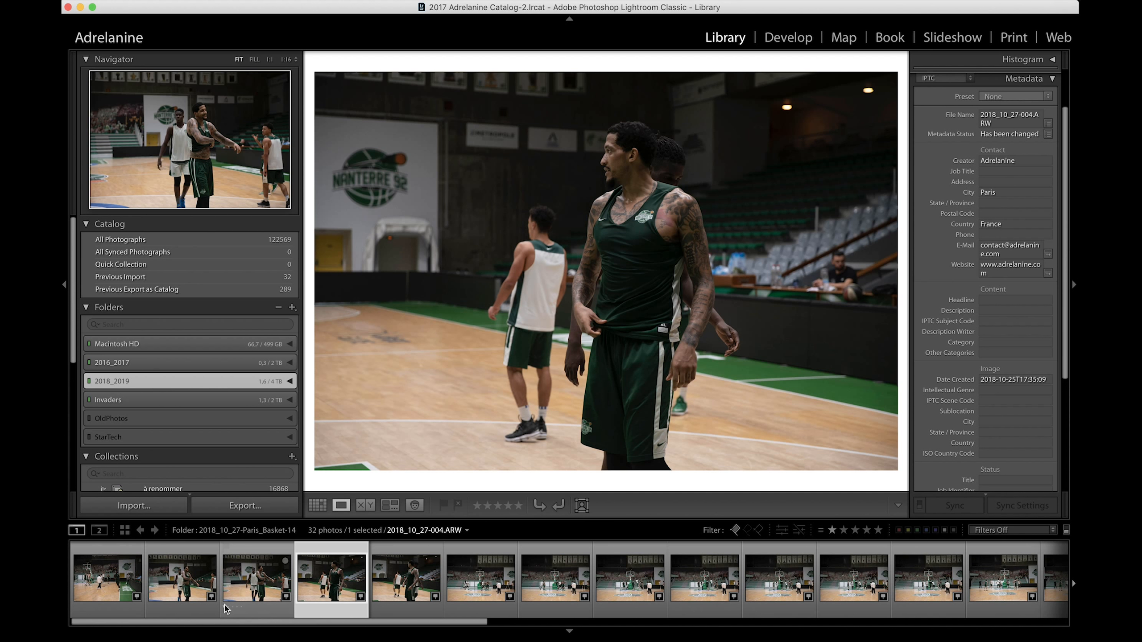
pyautogui.press('1')
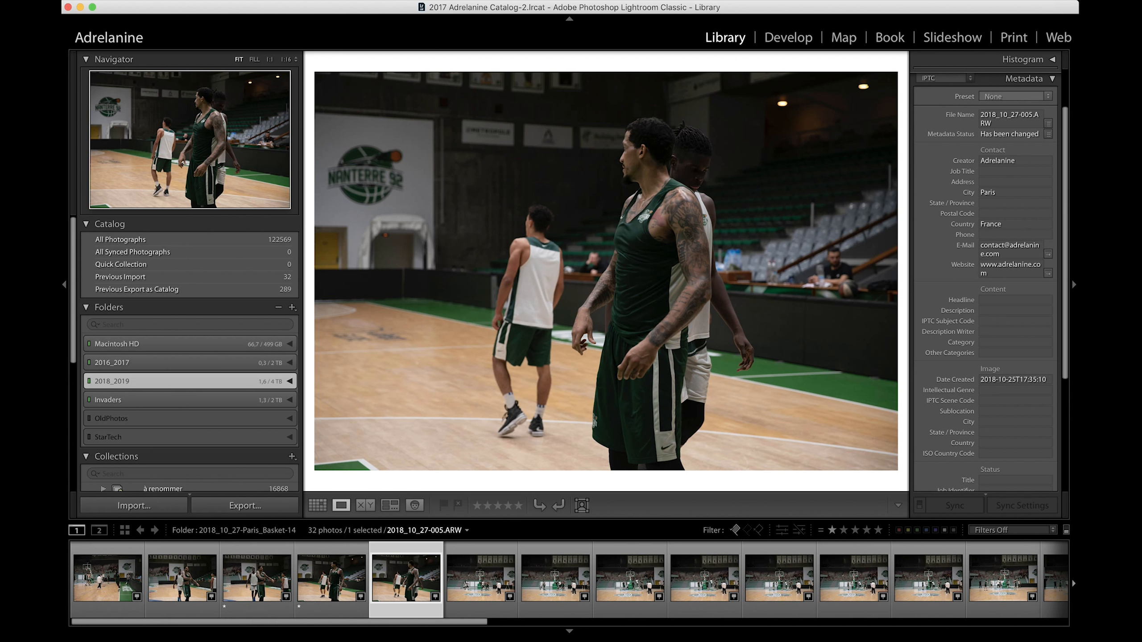
# Turn on Auto Advance and rate 2018_10_27-005.ARW one star
pyautogui.click(247, 1)
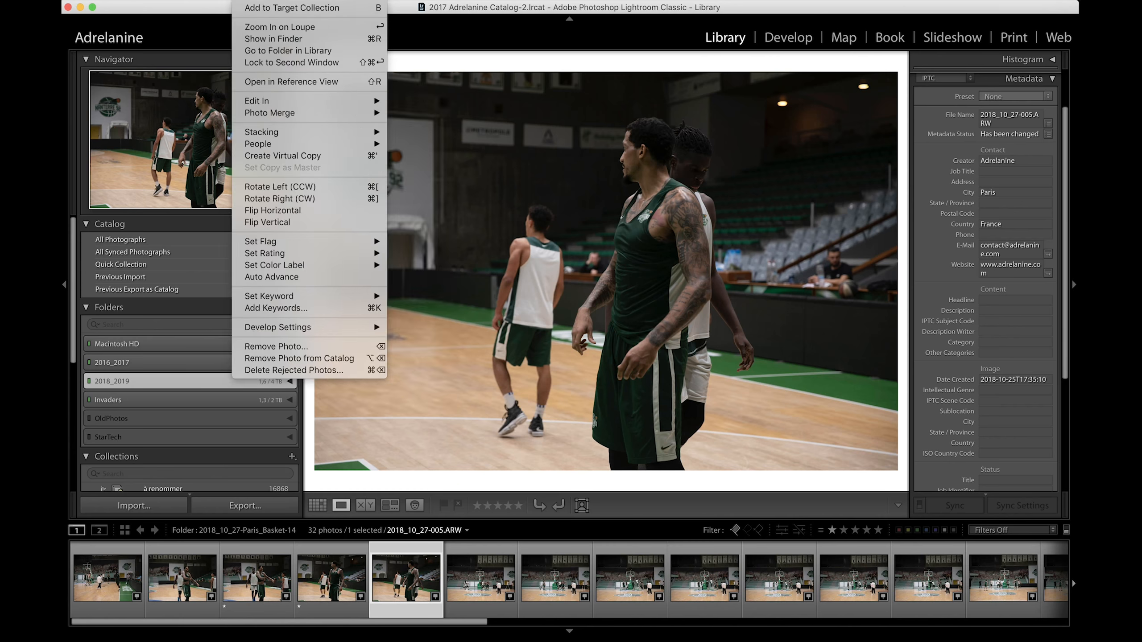
pyautogui.click(316, 277)
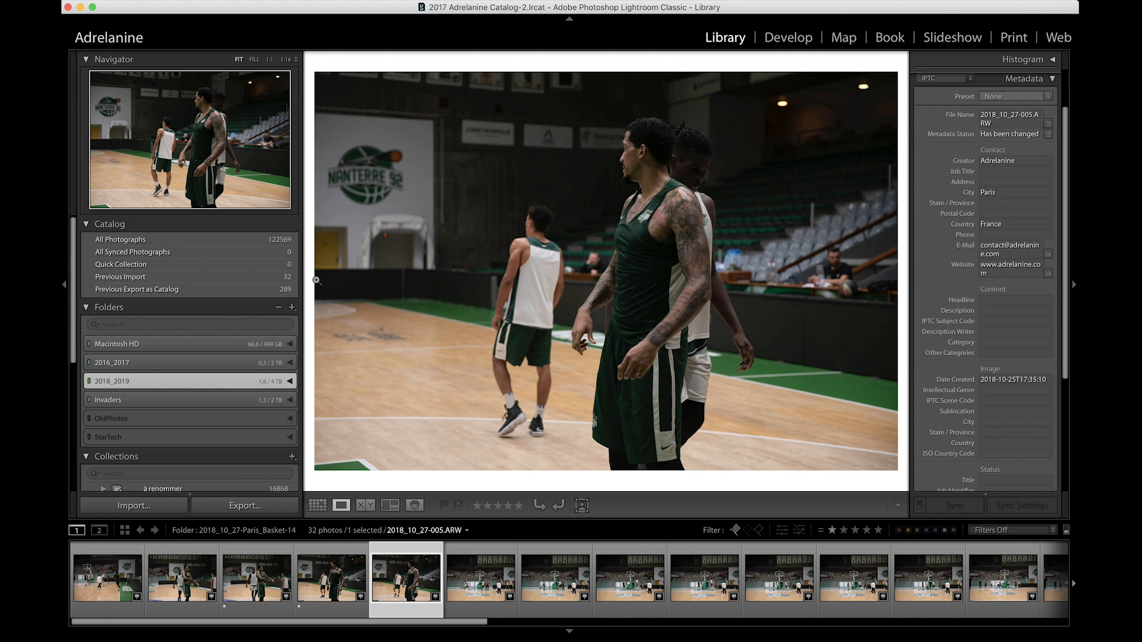
pyautogui.press('1')
# Turn off Auto Advance and rate 2018_10_27-006.ARW one star
pyautogui.click(259, 1)
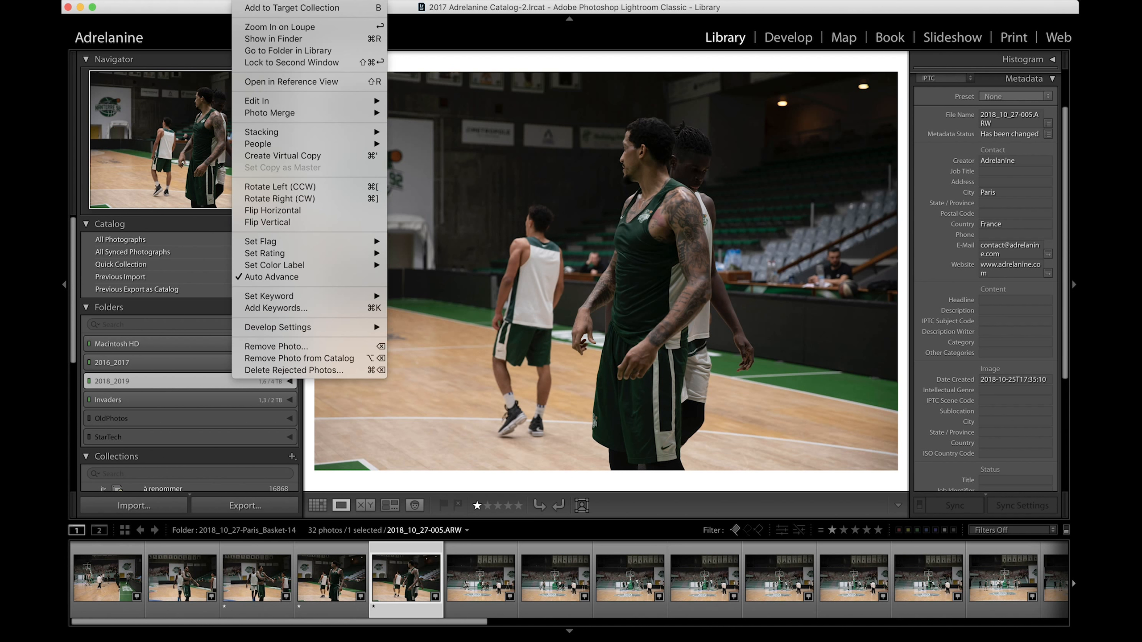
pyautogui.click(302, 277)
pyautogui.press('Right')
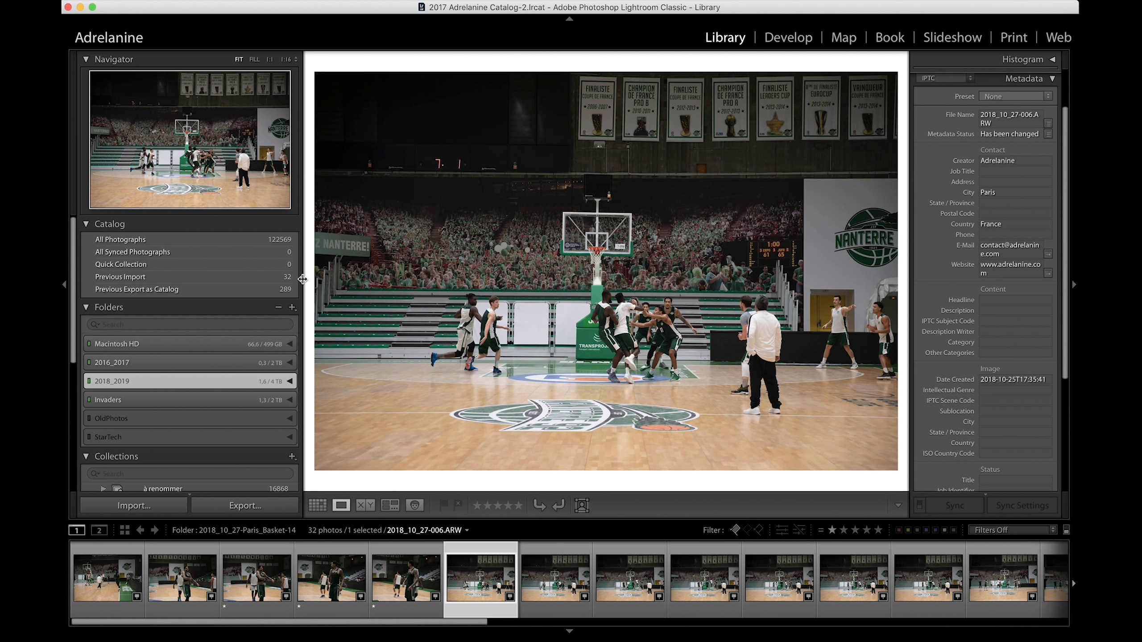
pyautogui.press('1')
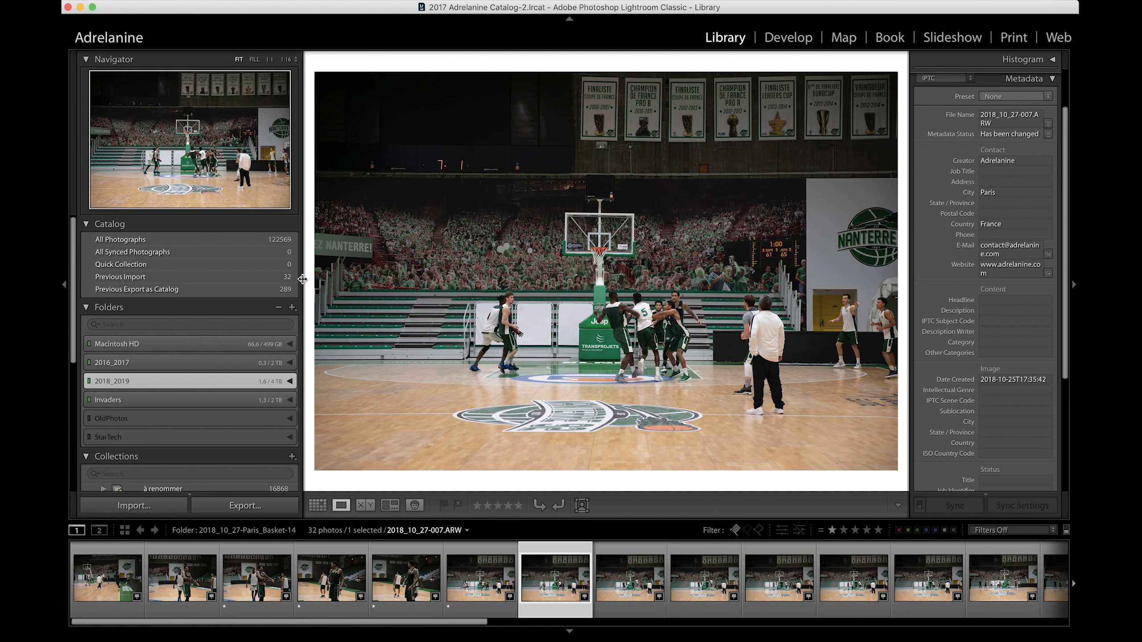
# Continue through the wide court shots after 2018_10_27-007.ARW, rating 2018_10_27-011.ARW one star and skipping the similar frames
pyautogui.press('Right')
pyautogui.press('Right')
pyautogui.press('Right')
pyautogui.press('Right')
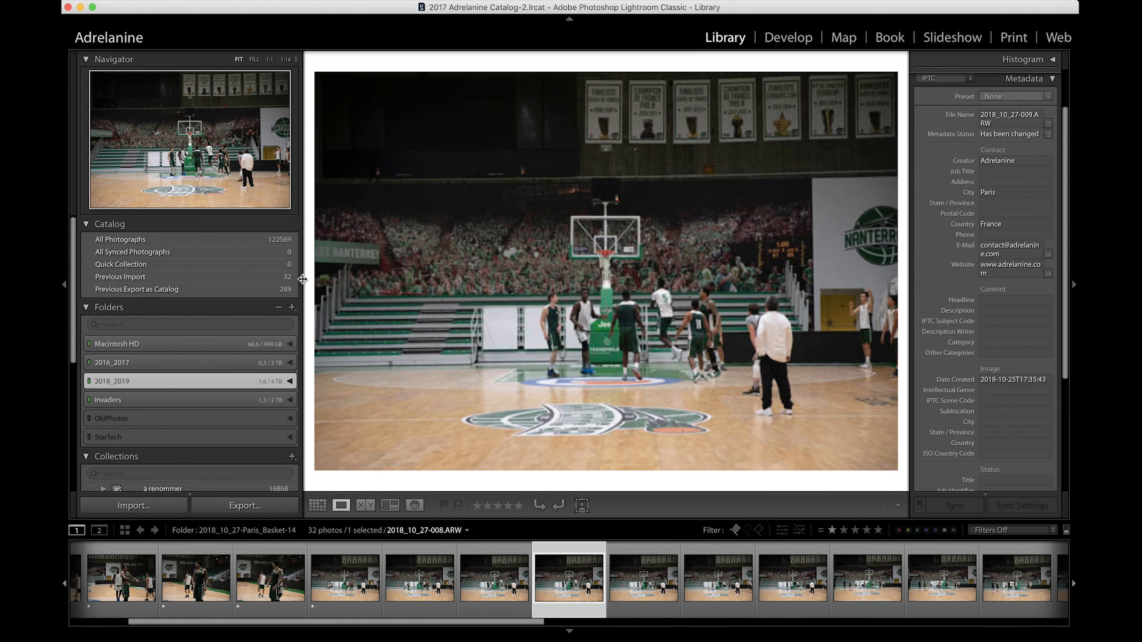
pyautogui.press('1')
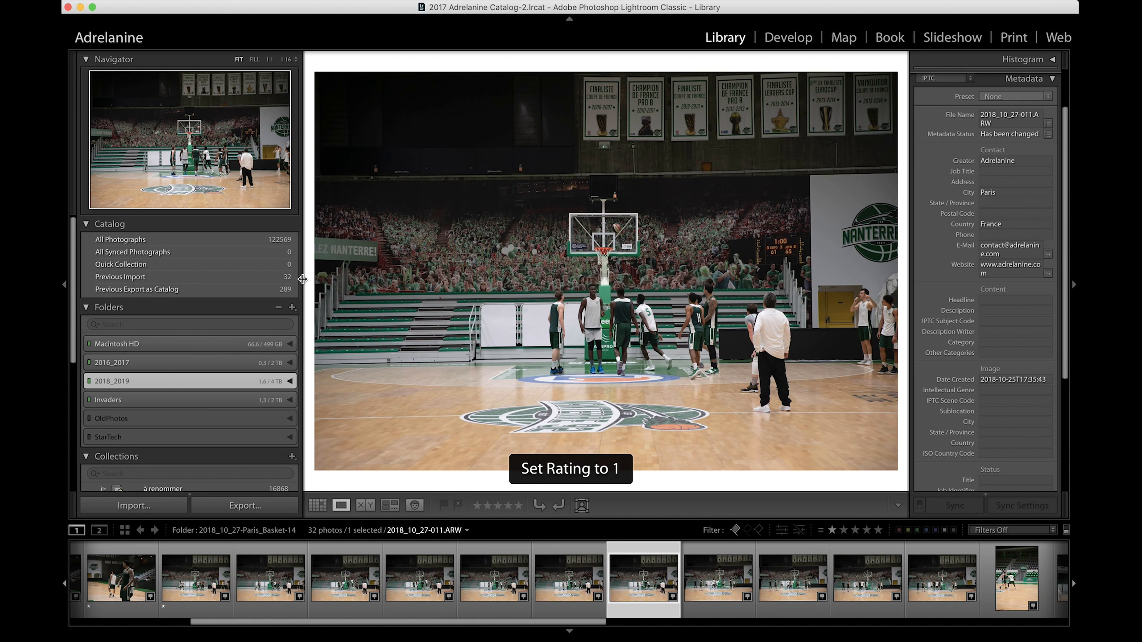
pyautogui.press('Right')
pyautogui.press('1')
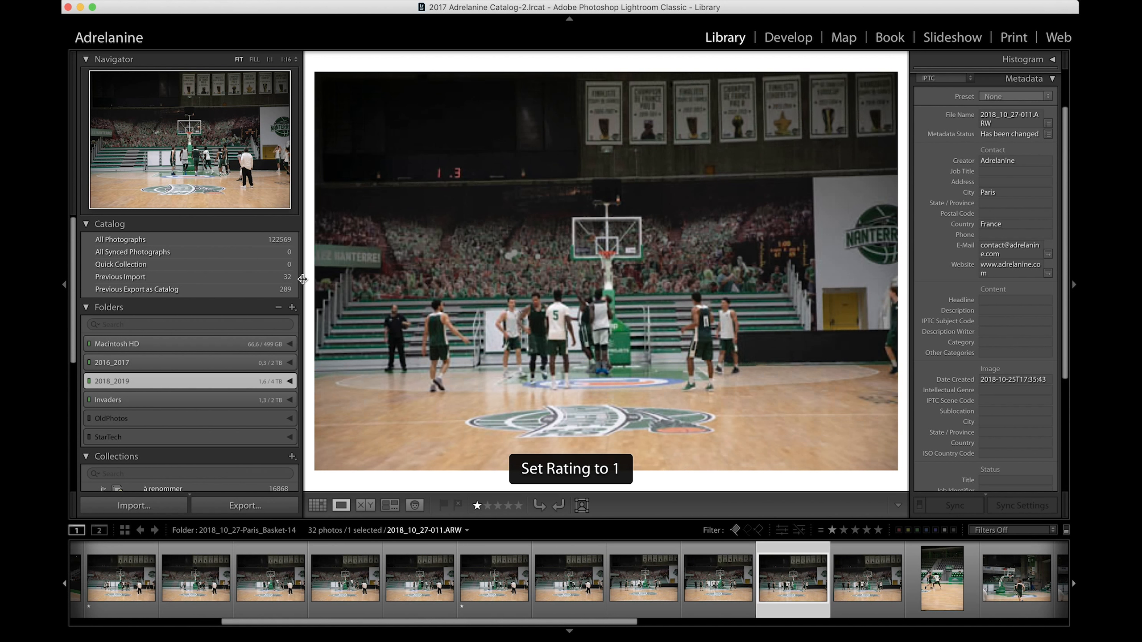
pyautogui.press('Right')
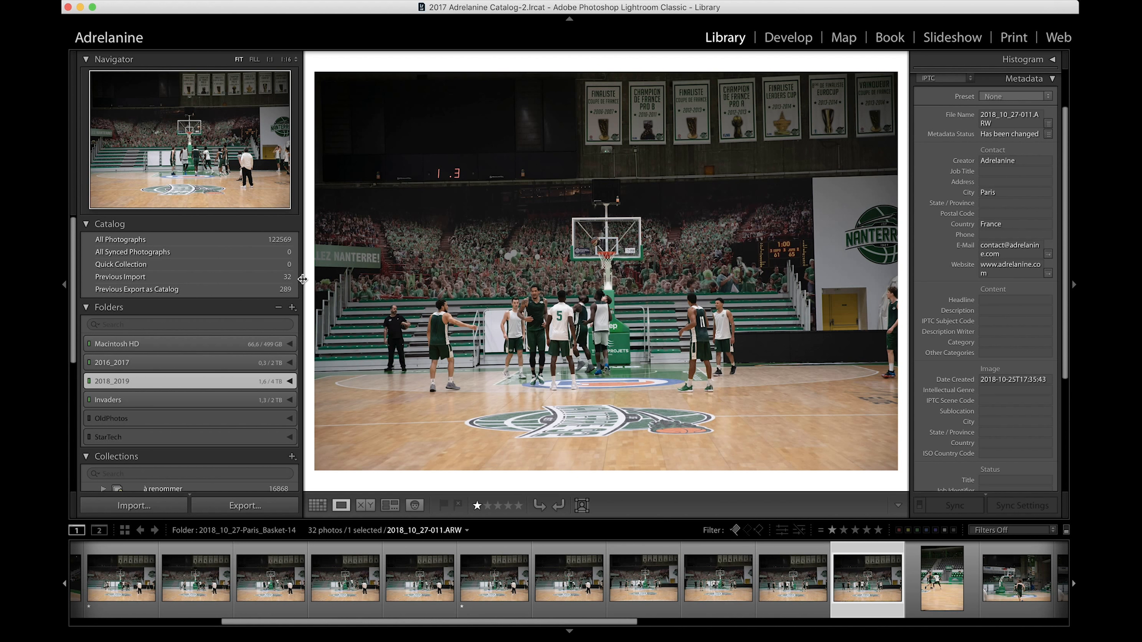
# Rate 2018_10_27-014.ARW and 2018_10_27-019.ARW one star, skipping the similar frames between them
pyautogui.press('Right')
pyautogui.press('Right')
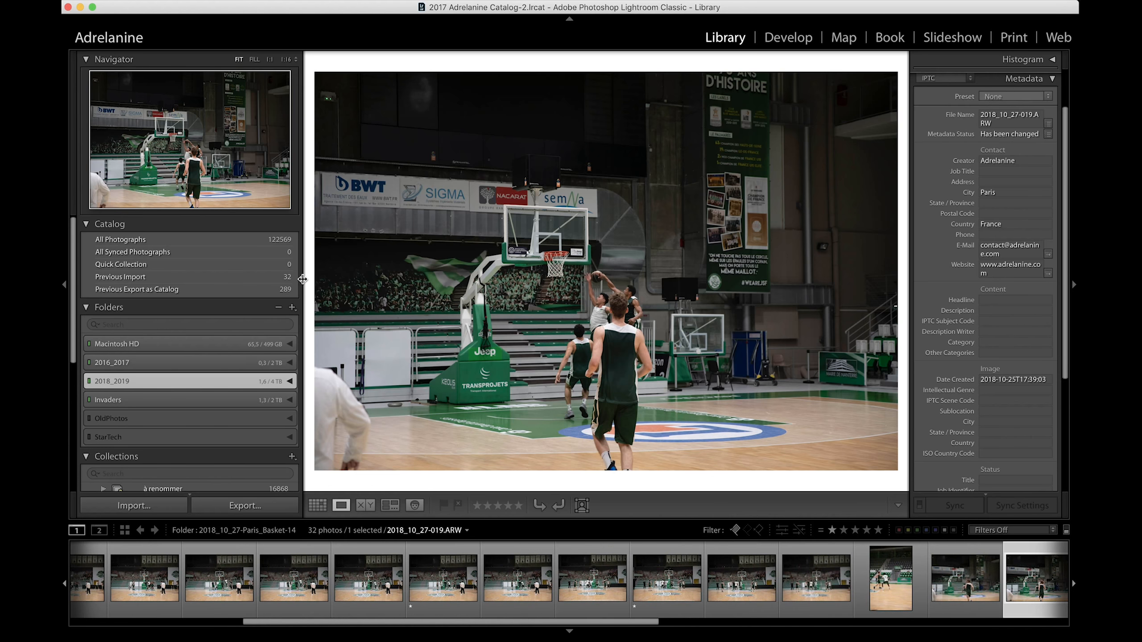
pyautogui.press('1')
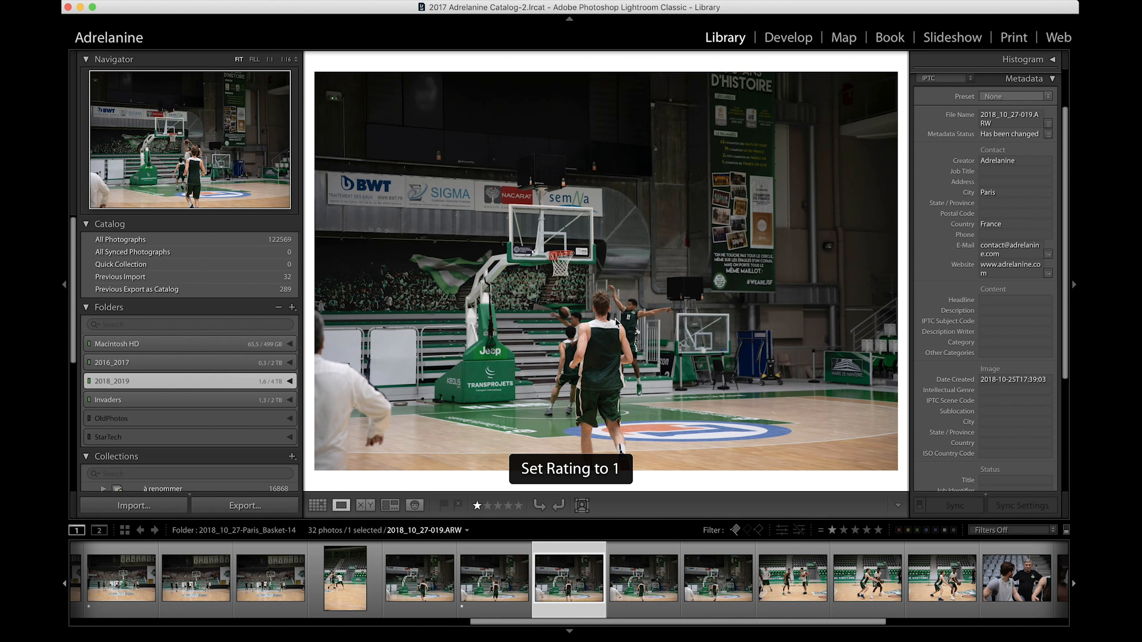
# Return to the photo grid and filter it by rating to show only the photos with 0 stars
pyautogui.press('g')
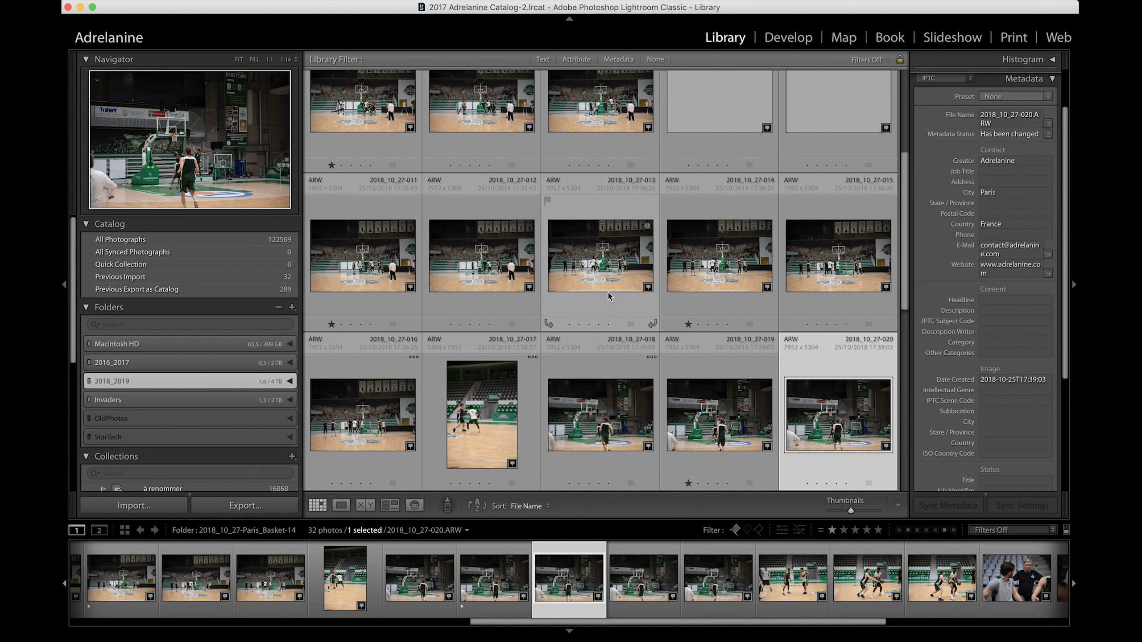
pyautogui.click(574, 60)
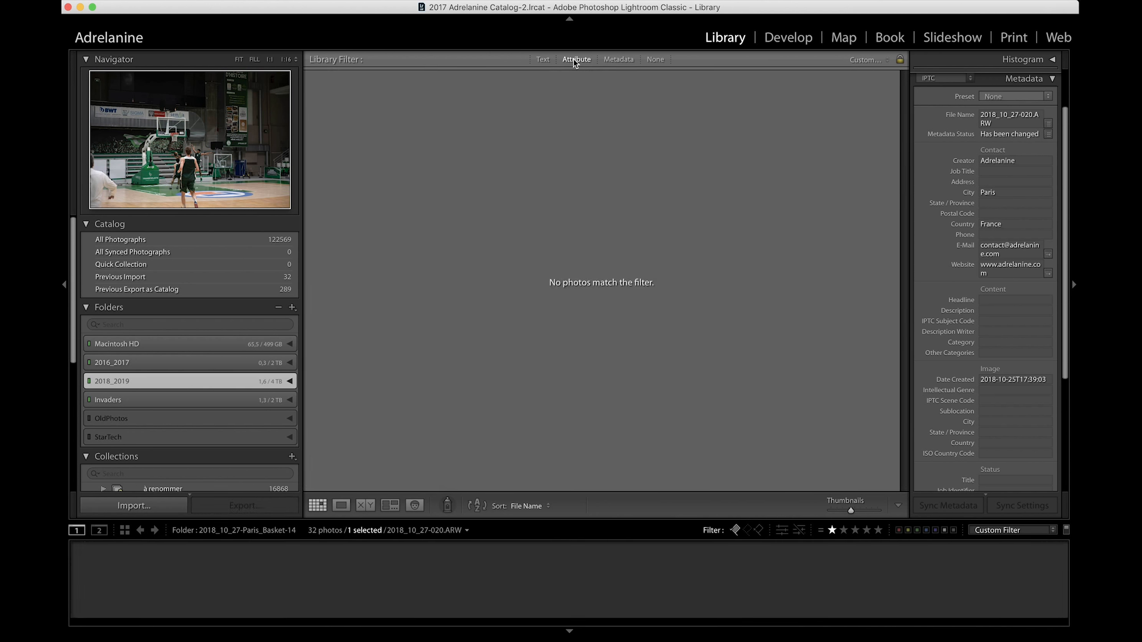
pyautogui.click(518, 76)
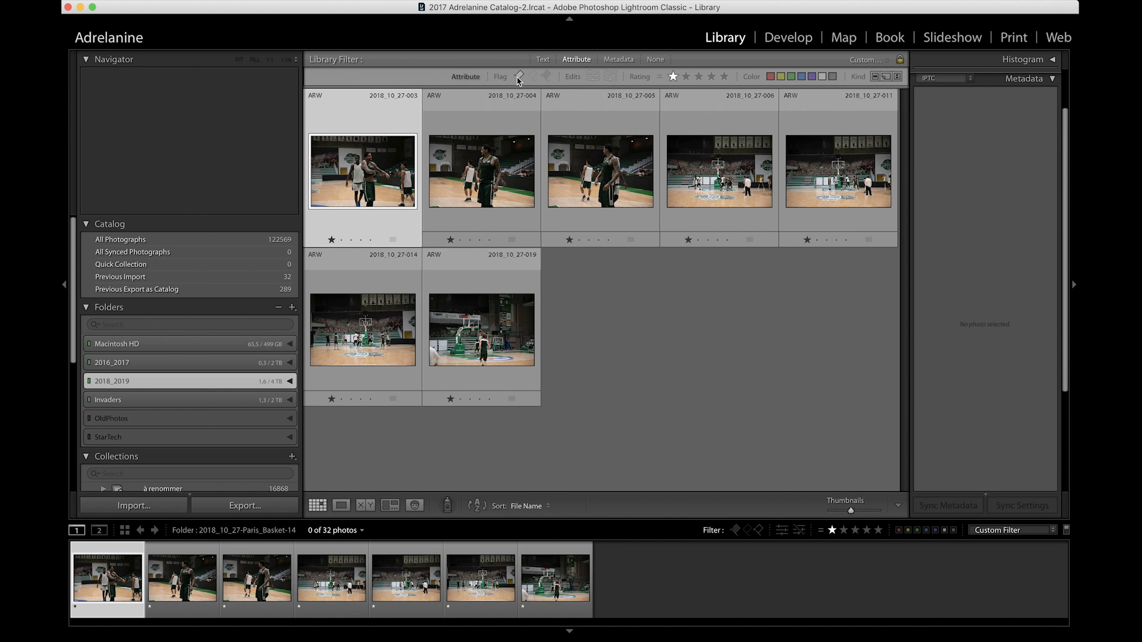
pyautogui.click(659, 76)
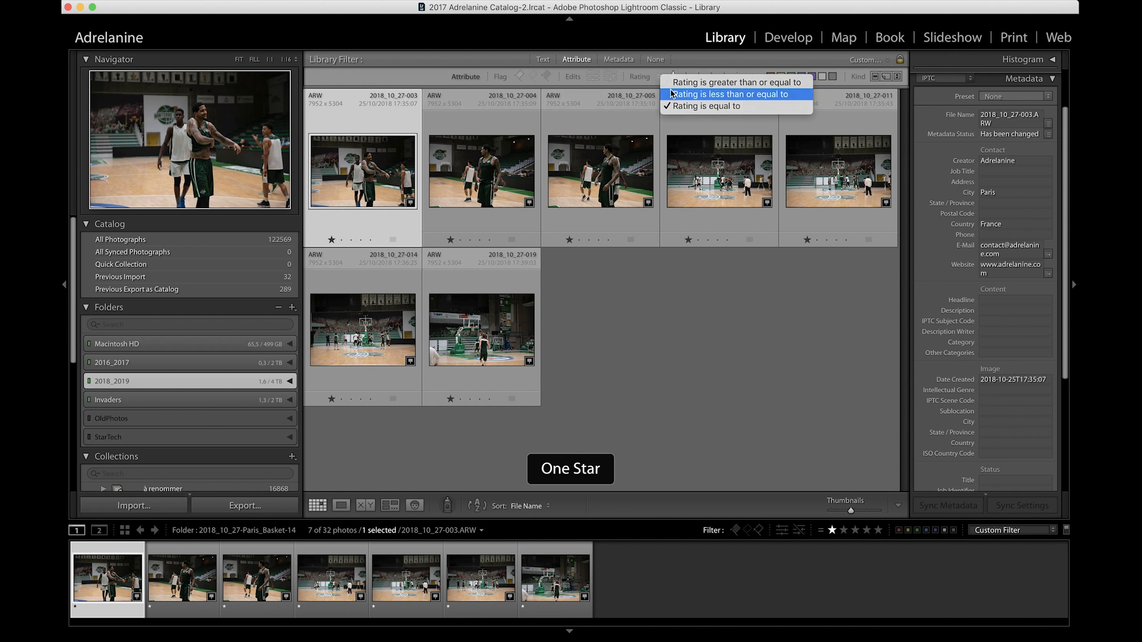
pyautogui.click(672, 94)
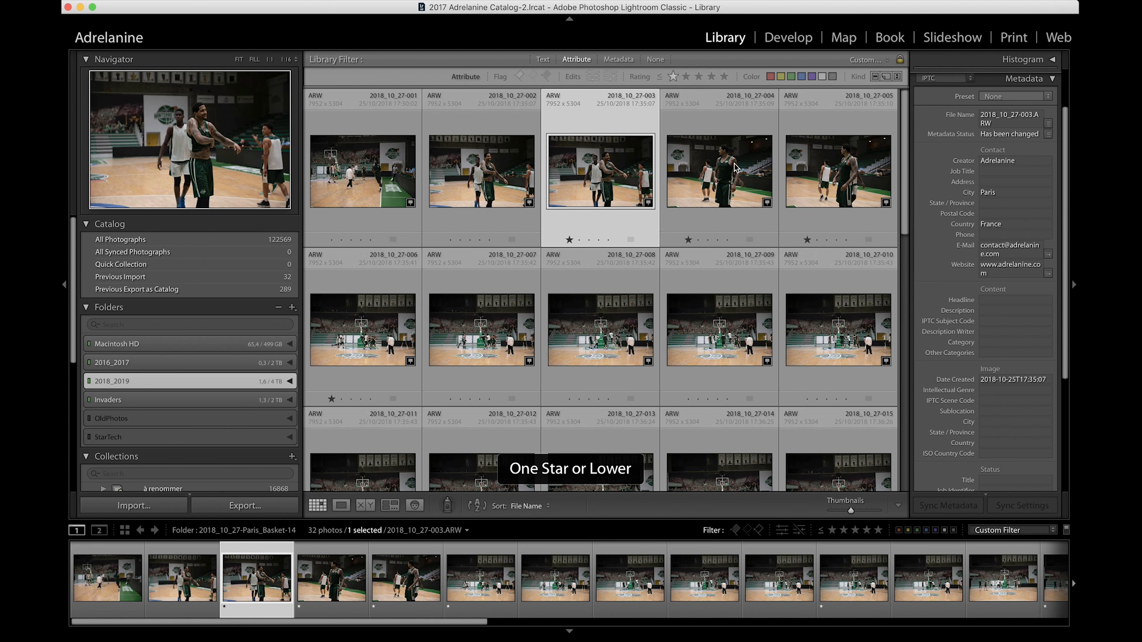
pyautogui.scroll(-10, 630, 173)
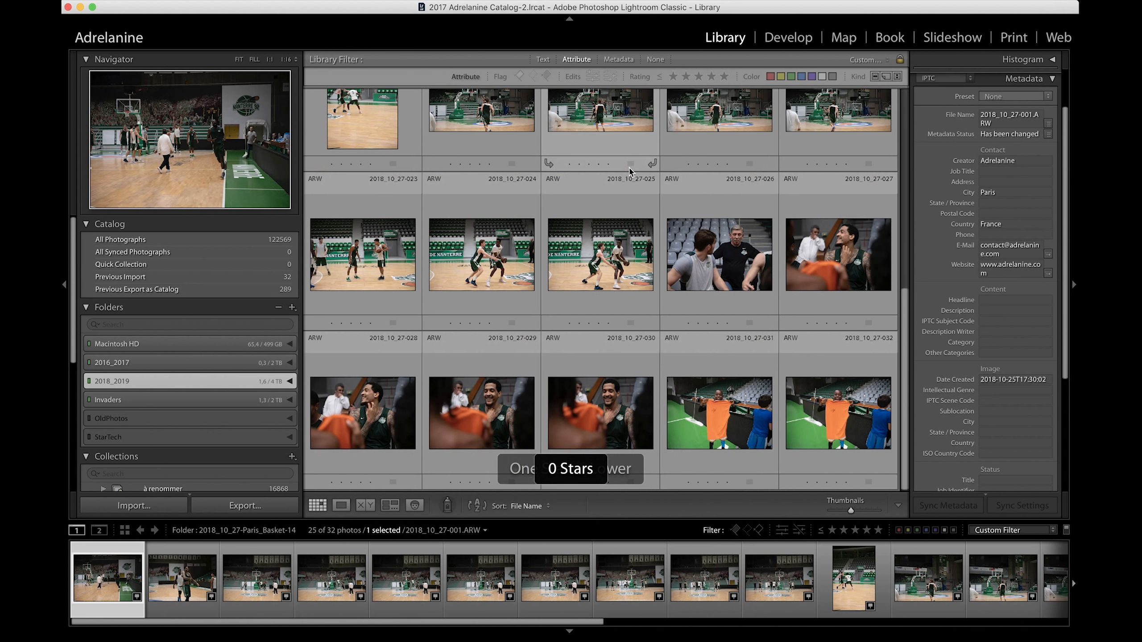
pyautogui.scroll(10, 643, 216)
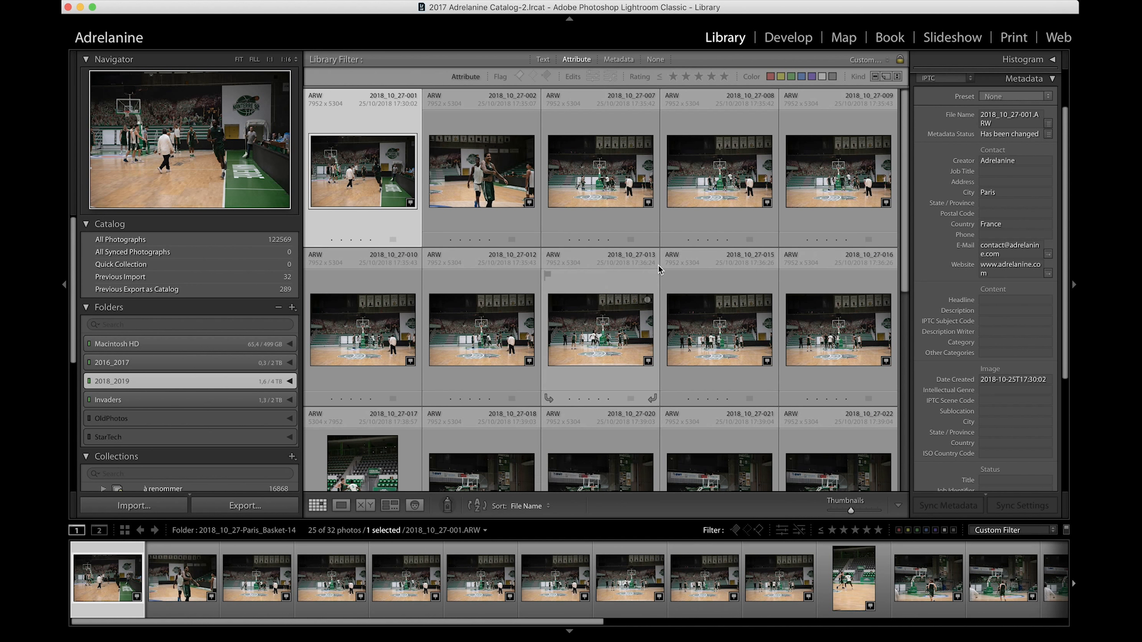
# Delete all the filtered unrated photos from disk and turn off the library filter
pyautogui.press('super+a')
pyautogui.press('BackSpace')
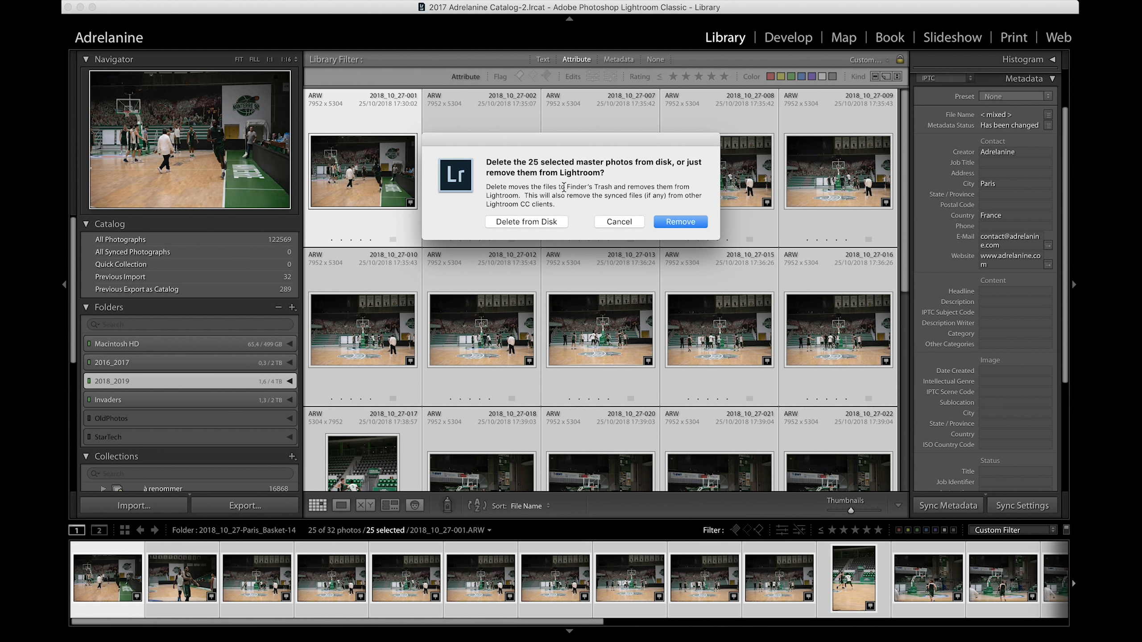
pyautogui.click(559, 221)
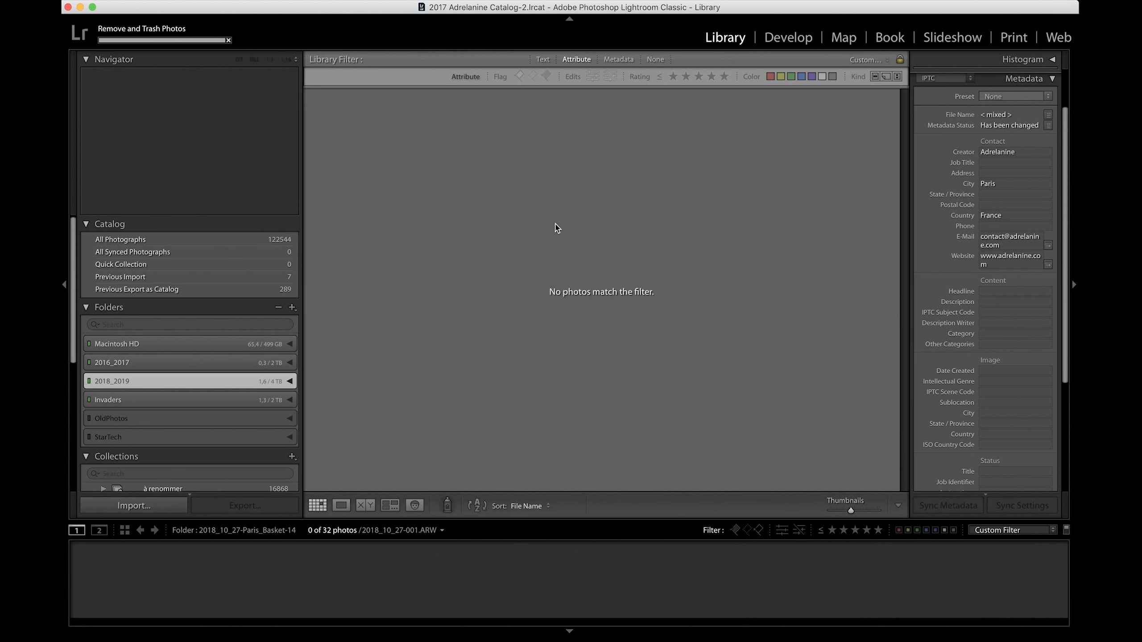
pyautogui.click(654, 61)
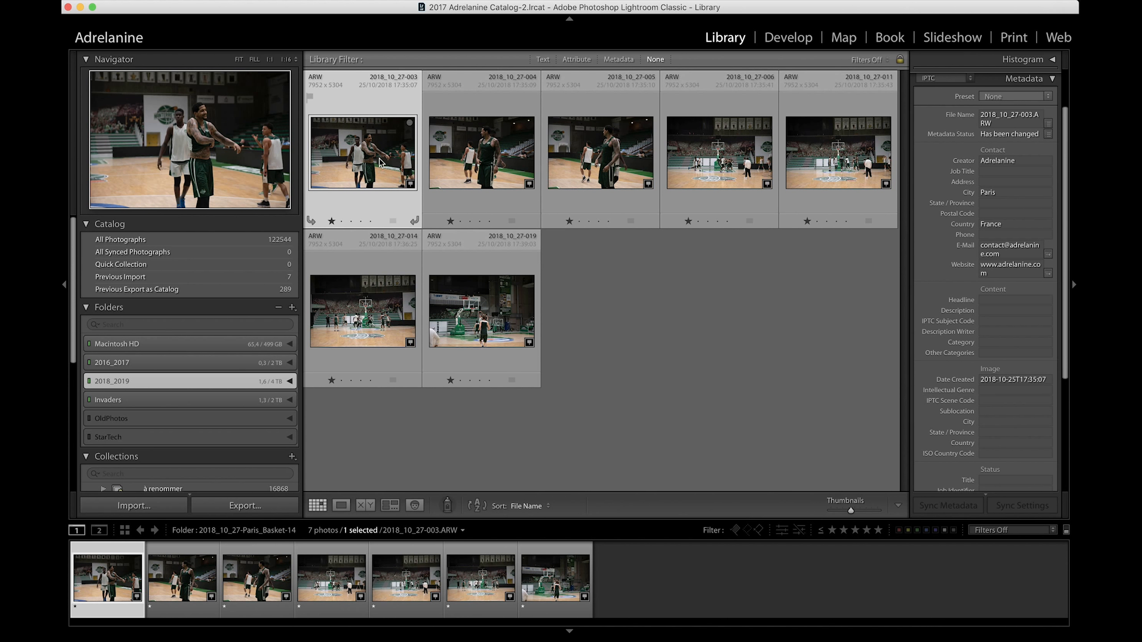
# Open 2018_10_27-003.ARW in the Develop module and apply the "____killer" preset
pyautogui.doubleClick(382, 162)
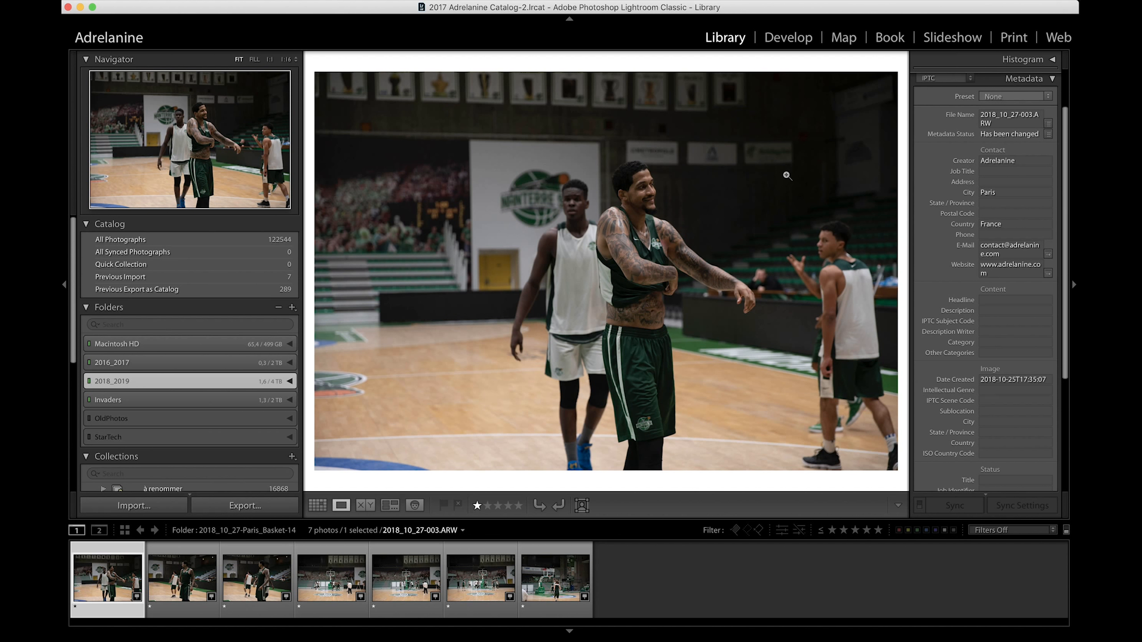
pyautogui.click(790, 37)
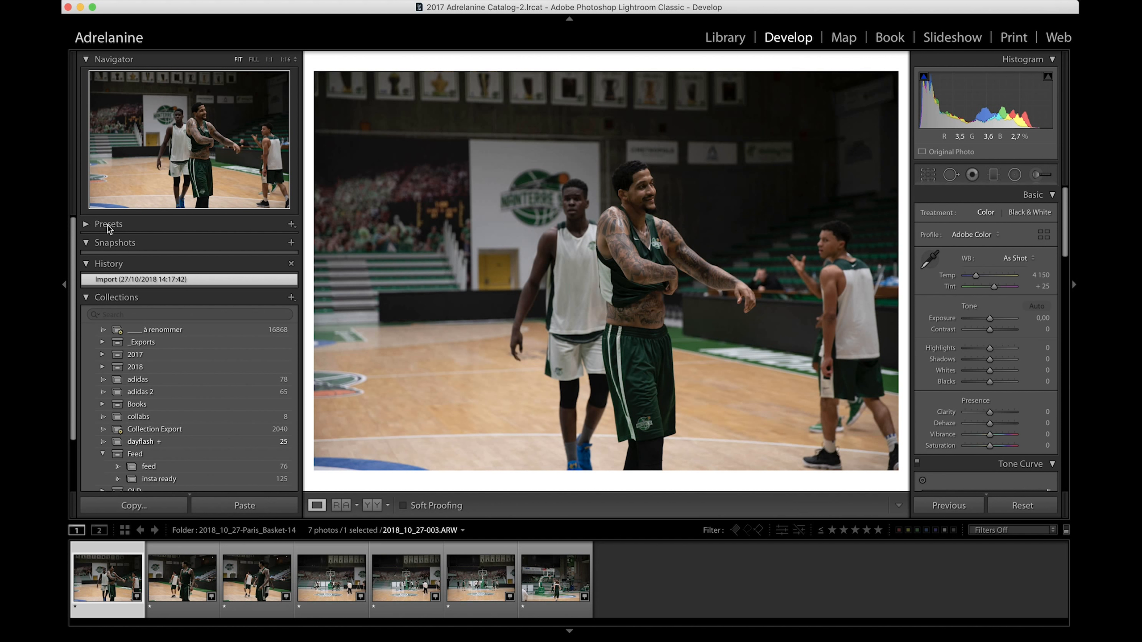
pyautogui.click(101, 224)
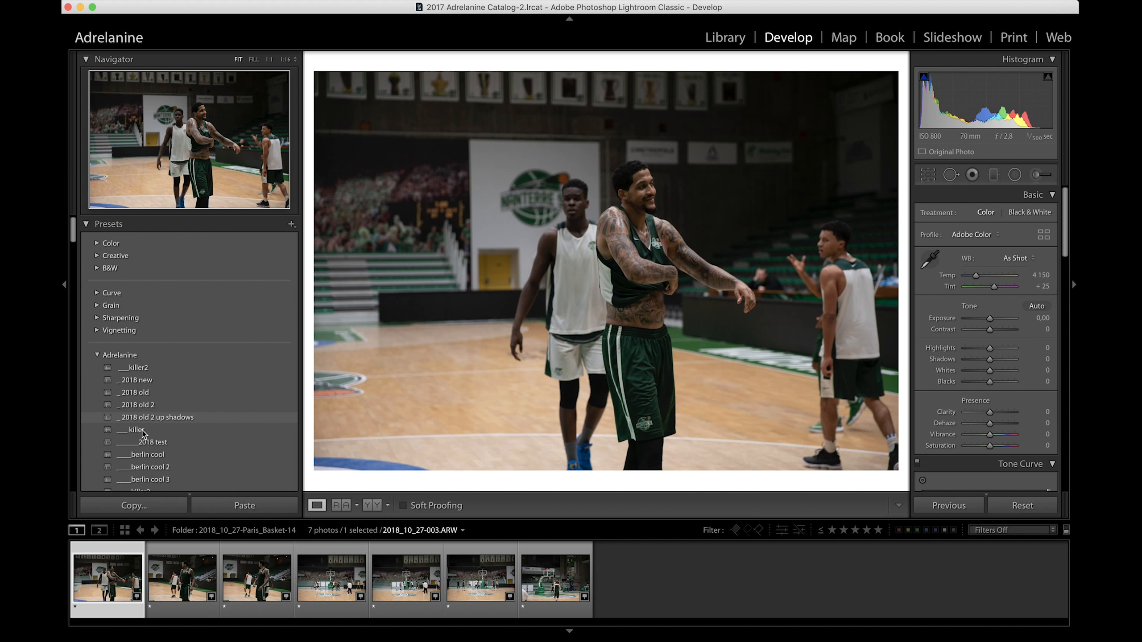
pyautogui.click(142, 431)
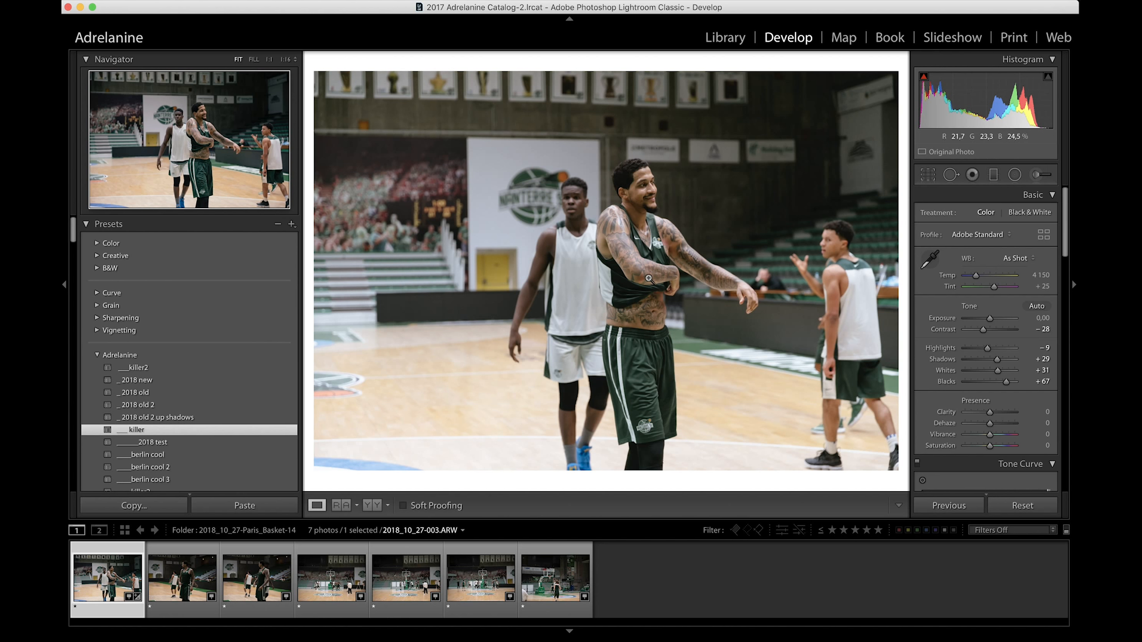
# Open the export settings for 2018_10_27-003.ARW, browse the export presets and load the Twitter "Basic export" preset
pyautogui.press('alt')
pyautogui.press('super+shift+e')
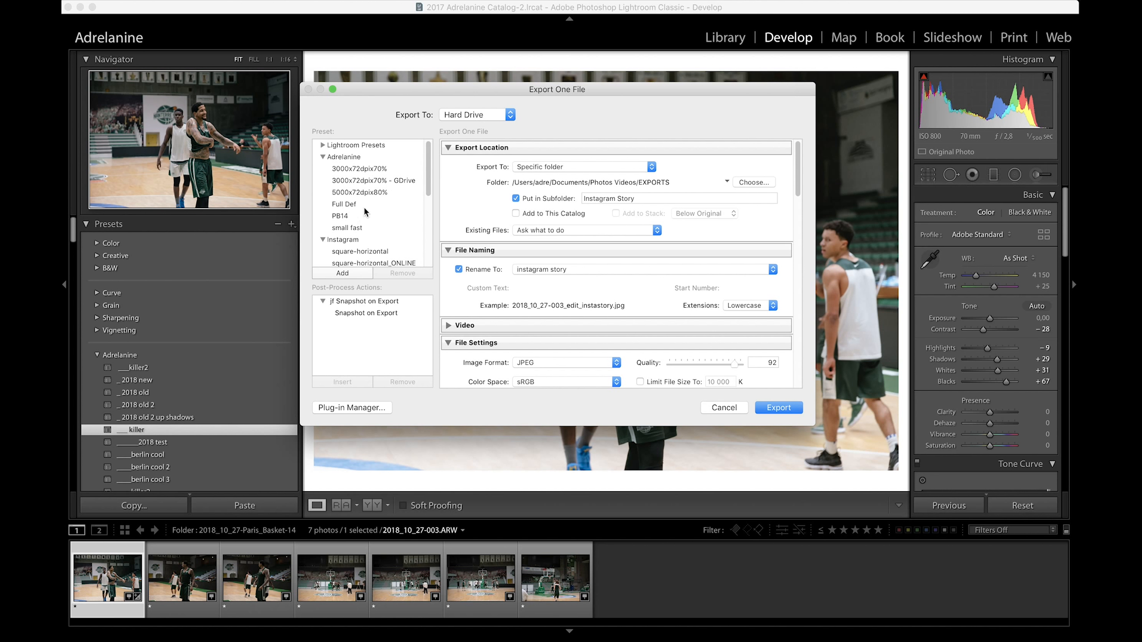
pyautogui.scroll(-5, 352, 175)
pyautogui.scroll(-2, 352, 180)
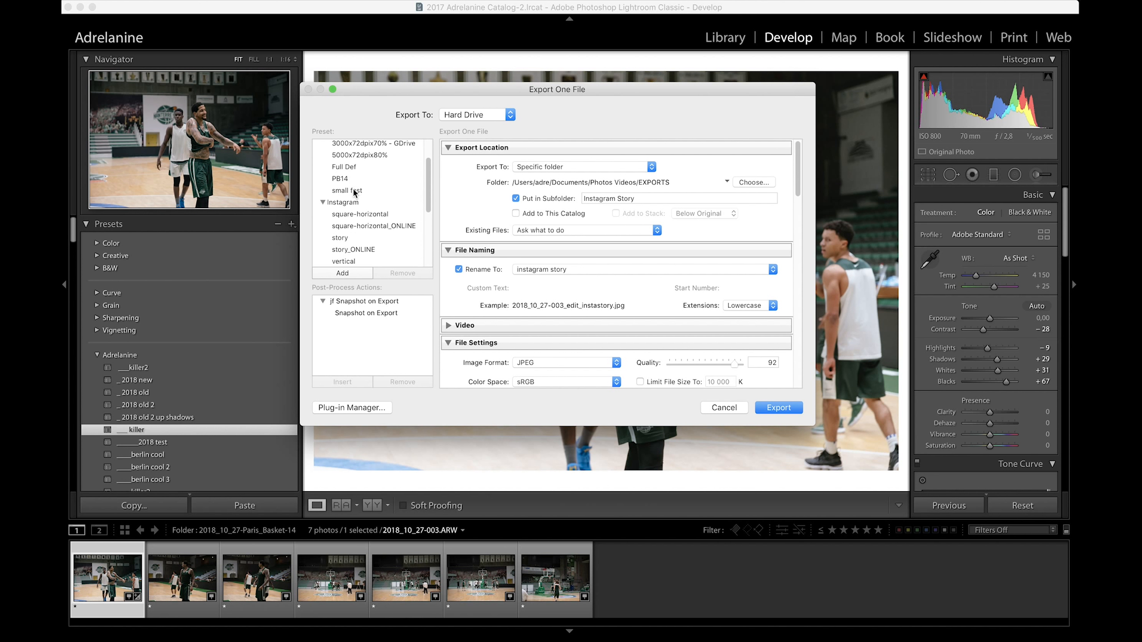
pyautogui.scroll(5, 359, 222)
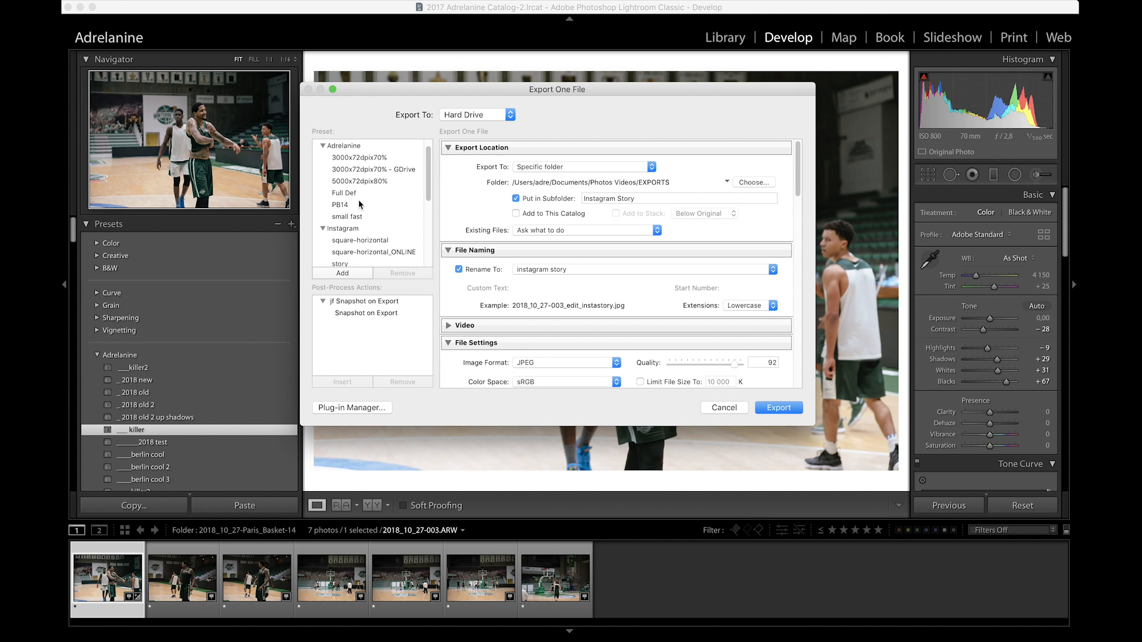
pyautogui.scroll(-6, 359, 203)
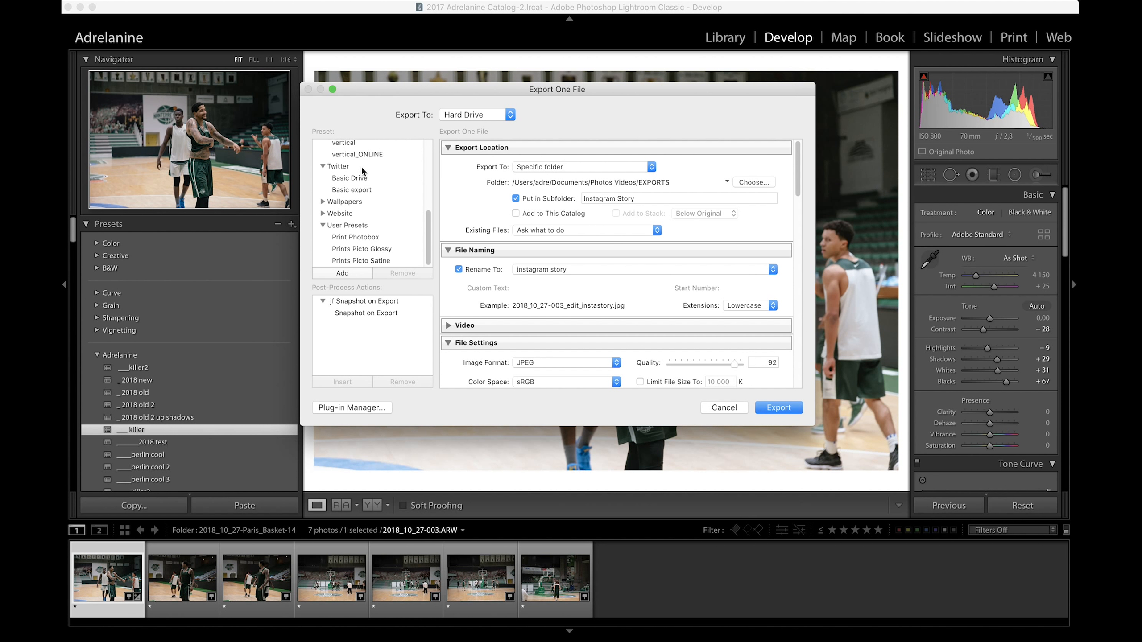
pyautogui.scroll(1, 362, 171)
pyautogui.click(363, 216)
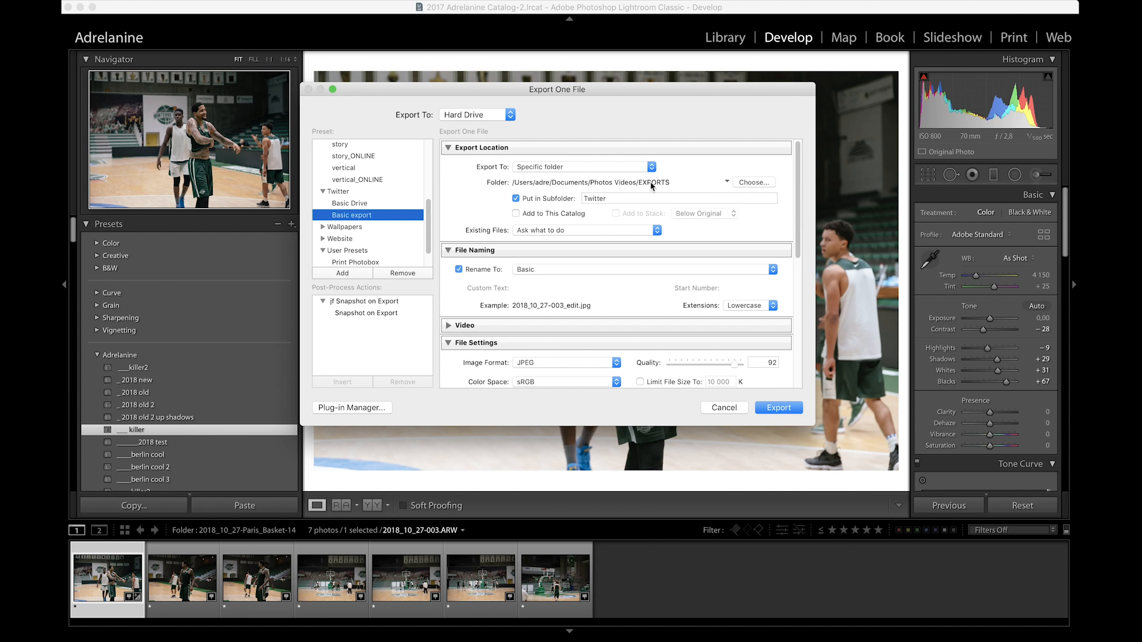
# Inspect how the Basic filename template is built in the Filename Template Editor, leaving it unmodified
pyautogui.scroll(-3, 597, 198)
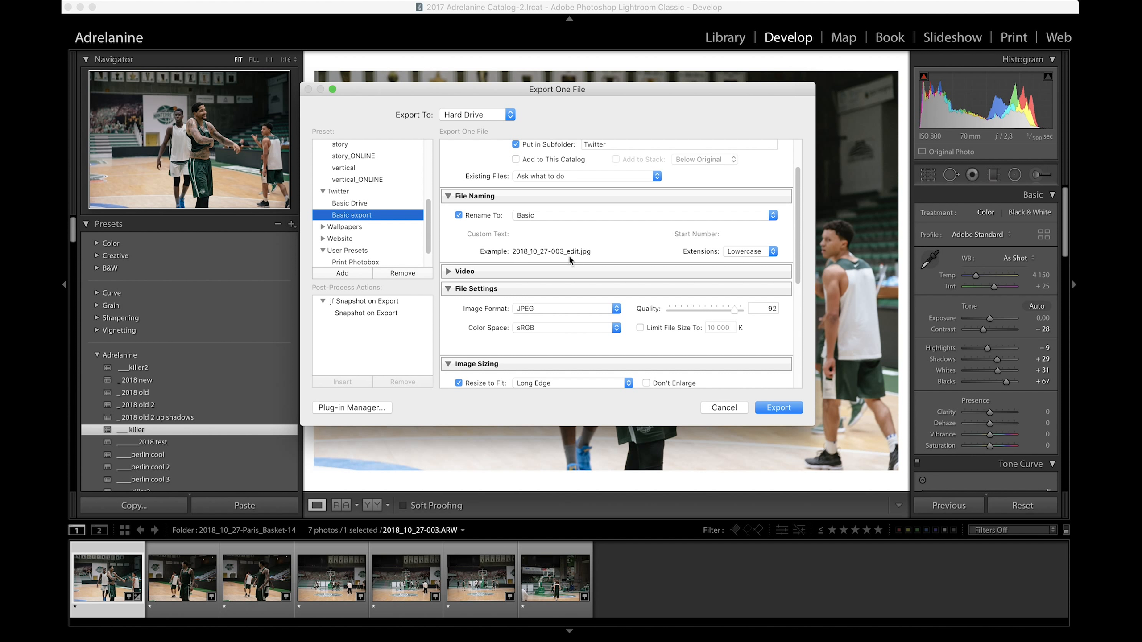
pyautogui.click(543, 216)
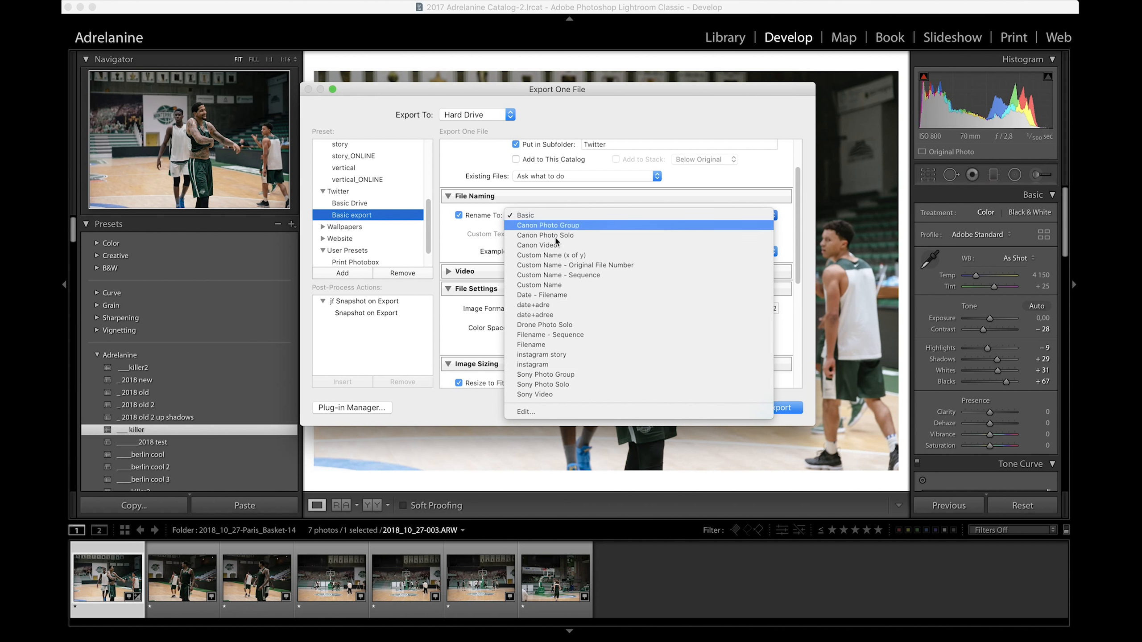
pyautogui.click(539, 411)
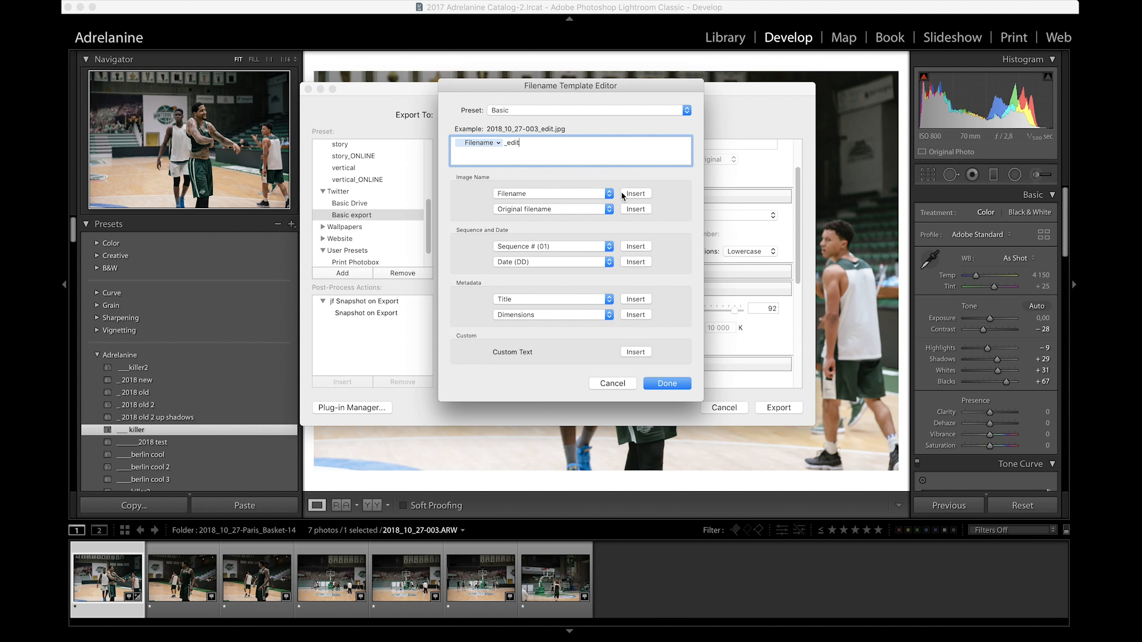
pyautogui.click(612, 383)
pyautogui.scroll(1, 368, 200)
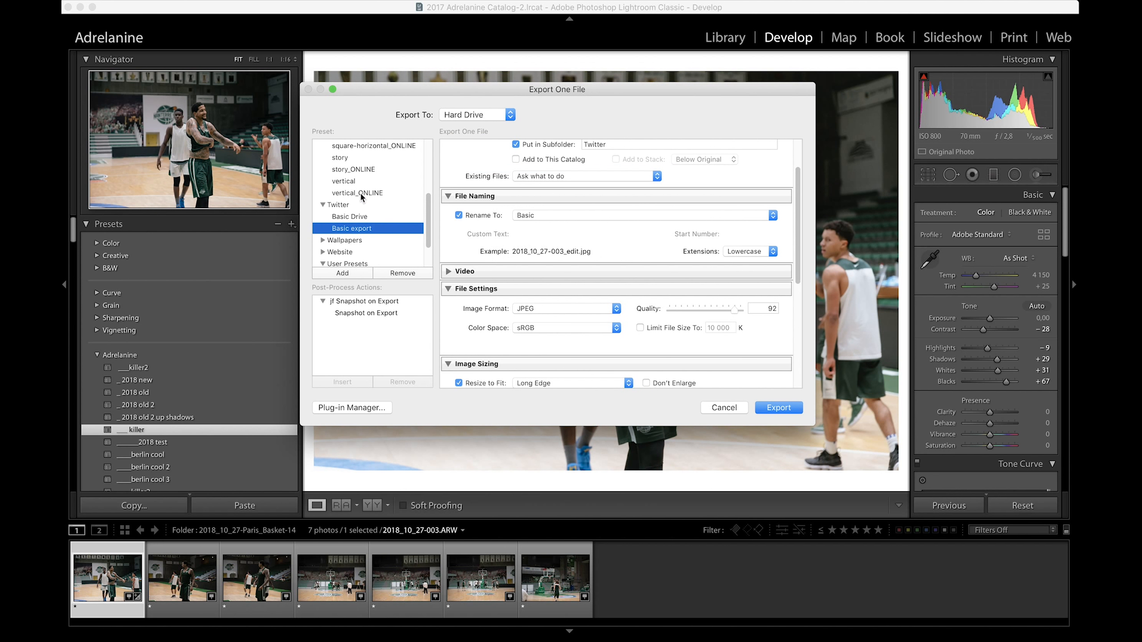
# Check the Instagram "story" export preset, load the Instagram "vertical" preset instead and review its settings
pyautogui.click(347, 164)
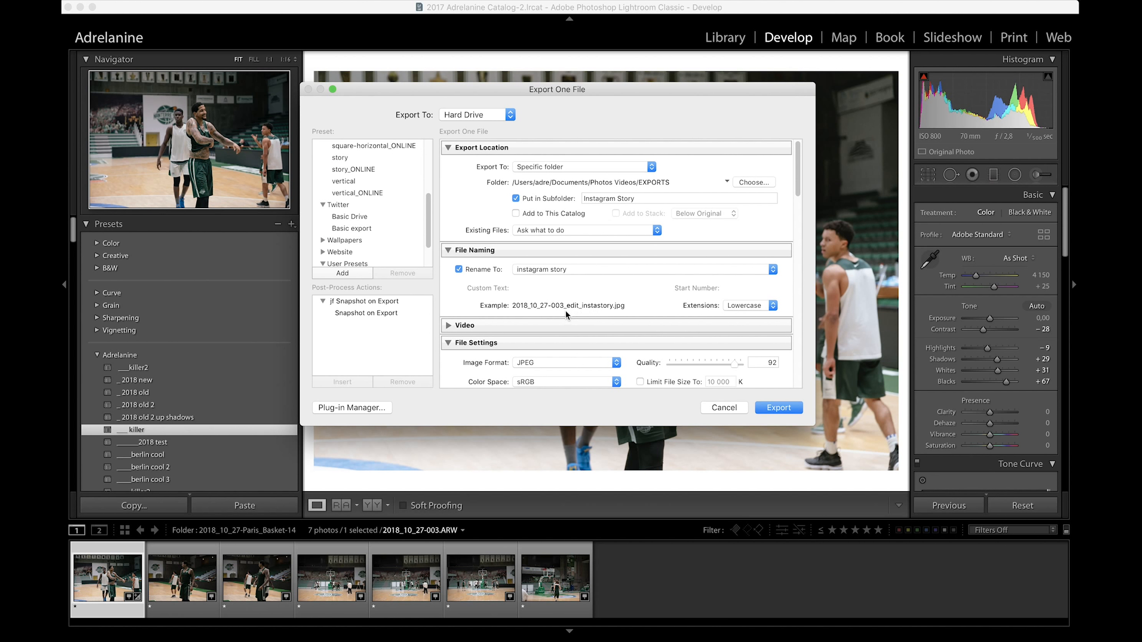
pyautogui.click(359, 181)
pyautogui.scroll(-15, 626, 276)
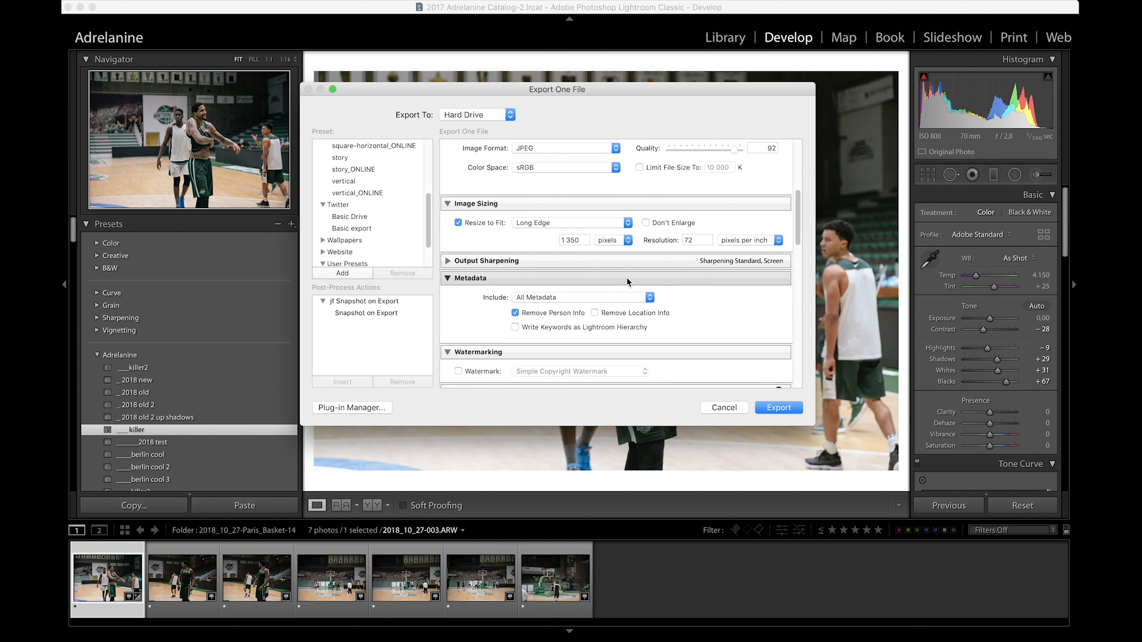
pyautogui.scroll(-15, 627, 281)
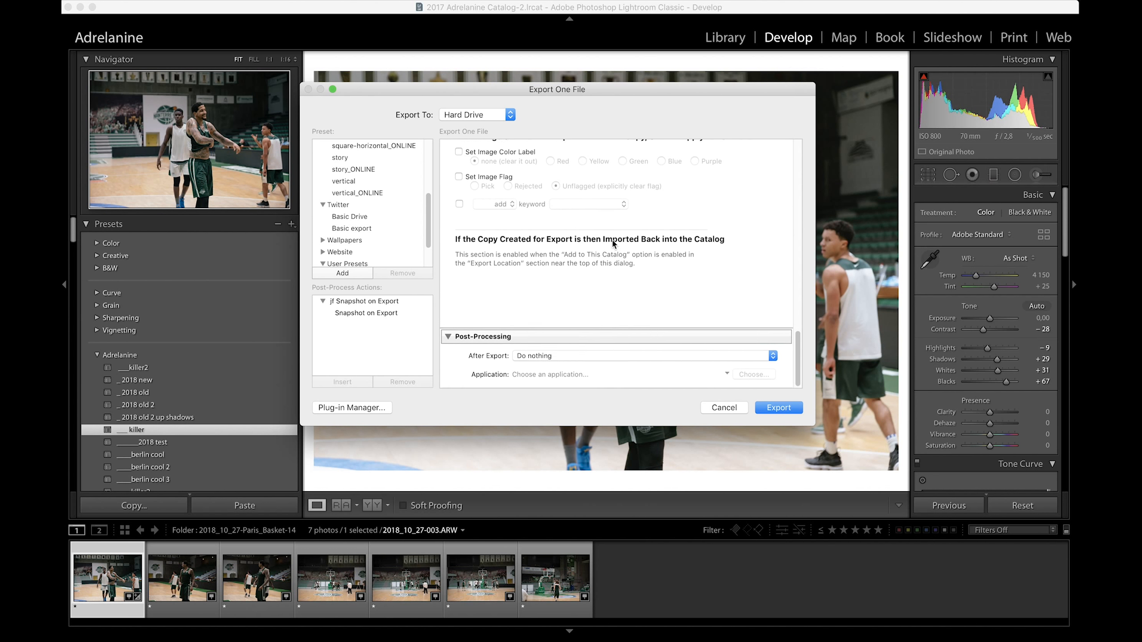
pyautogui.scroll(20, 573, 293)
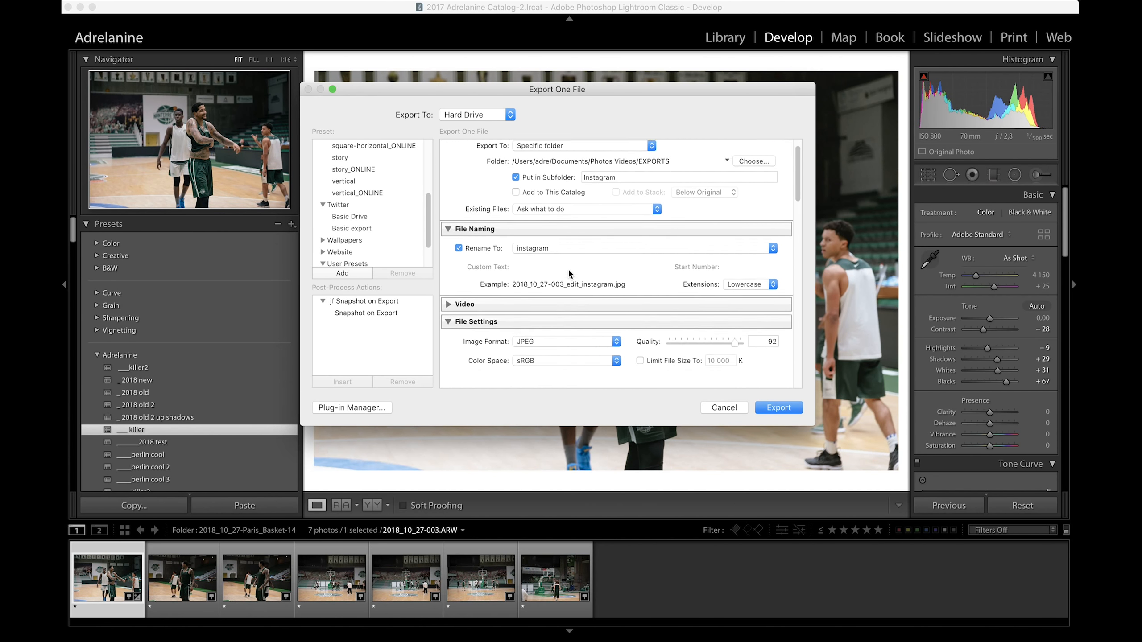
pyautogui.scroll(-20, 569, 274)
pyautogui.scroll(20, 568, 273)
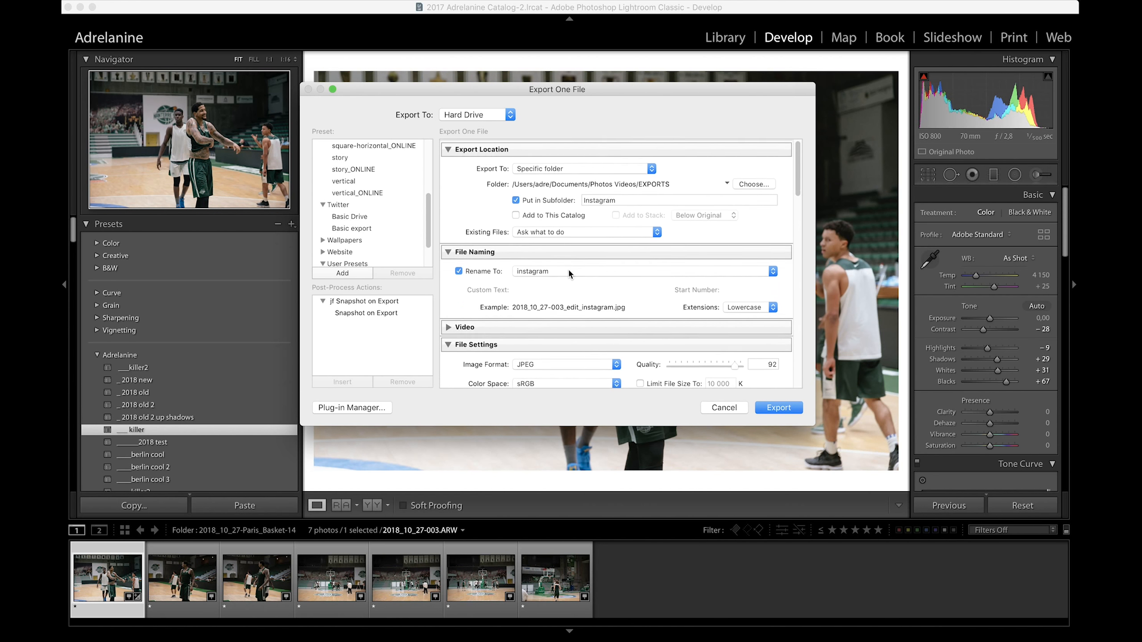
# Look over the file naming templates, keep "instagram" and export the photo to the Instagram subfolder
pyautogui.click(534, 269)
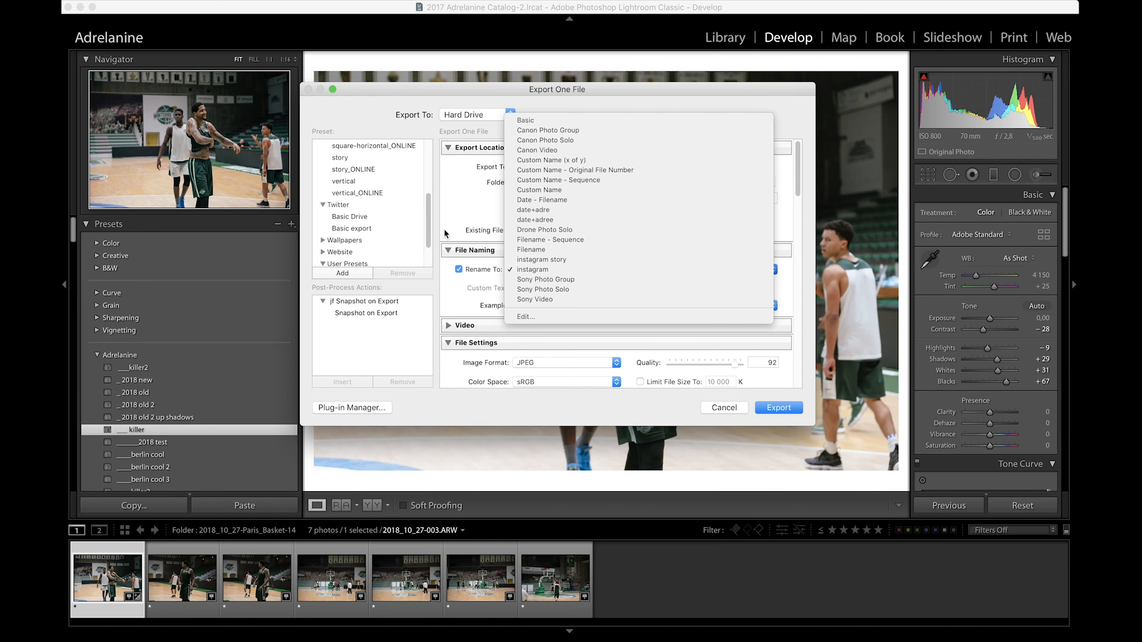
pyautogui.click(483, 293)
pyautogui.scroll(-20, 657, 286)
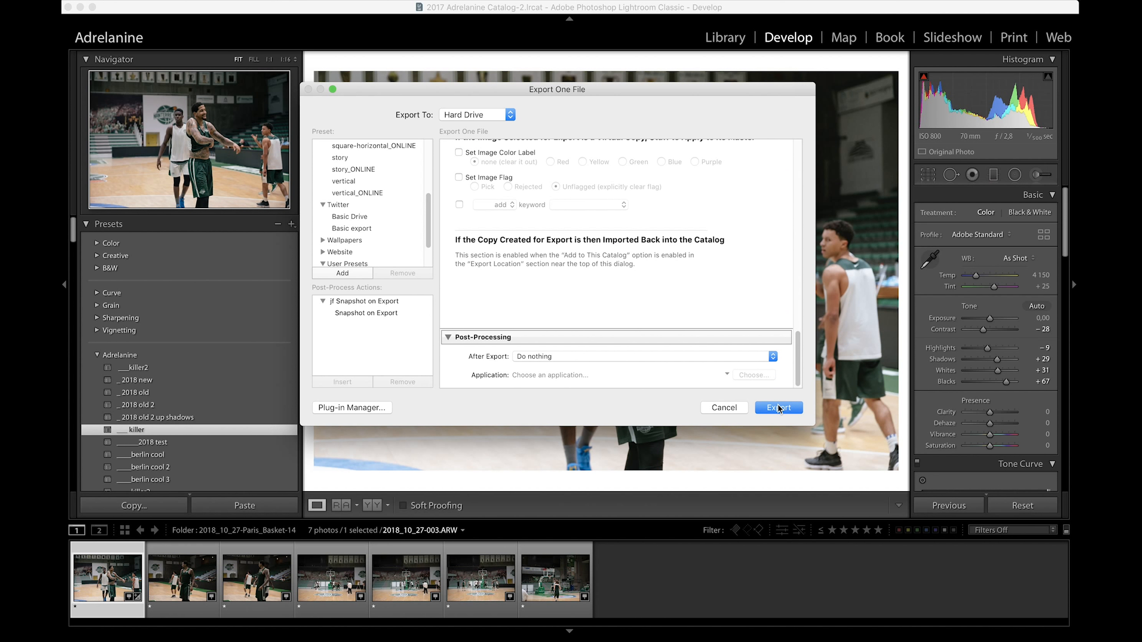
pyautogui.click(779, 408)
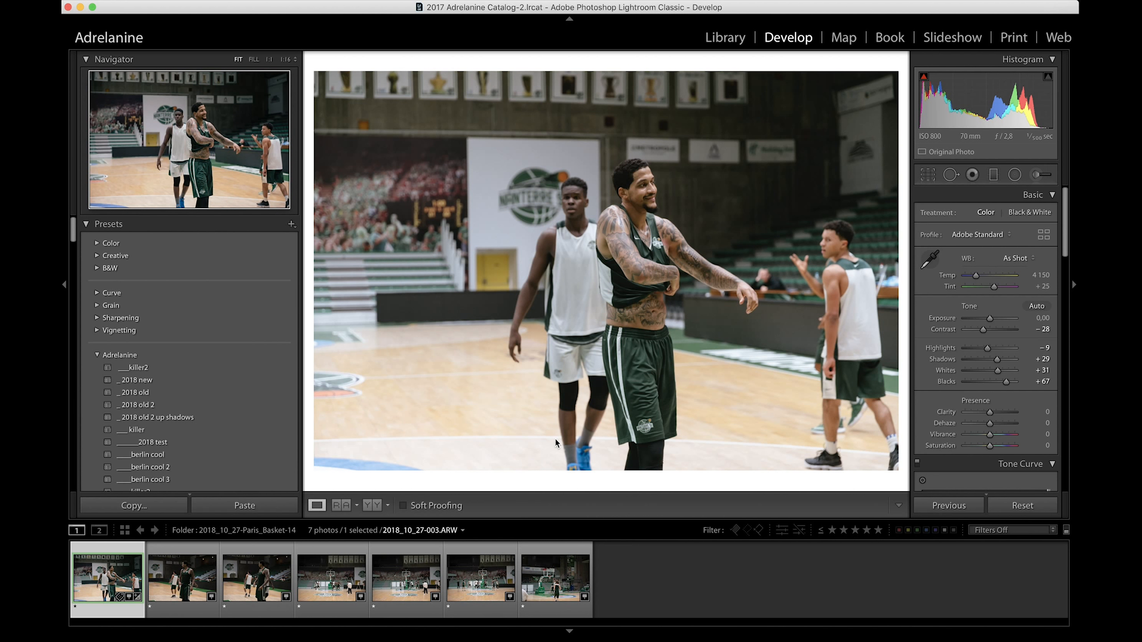
# Switch to Finder and open the Instagram subfolder in the EXPORTS folder to check the exported photo
pyautogui.moveTo(533, 636)
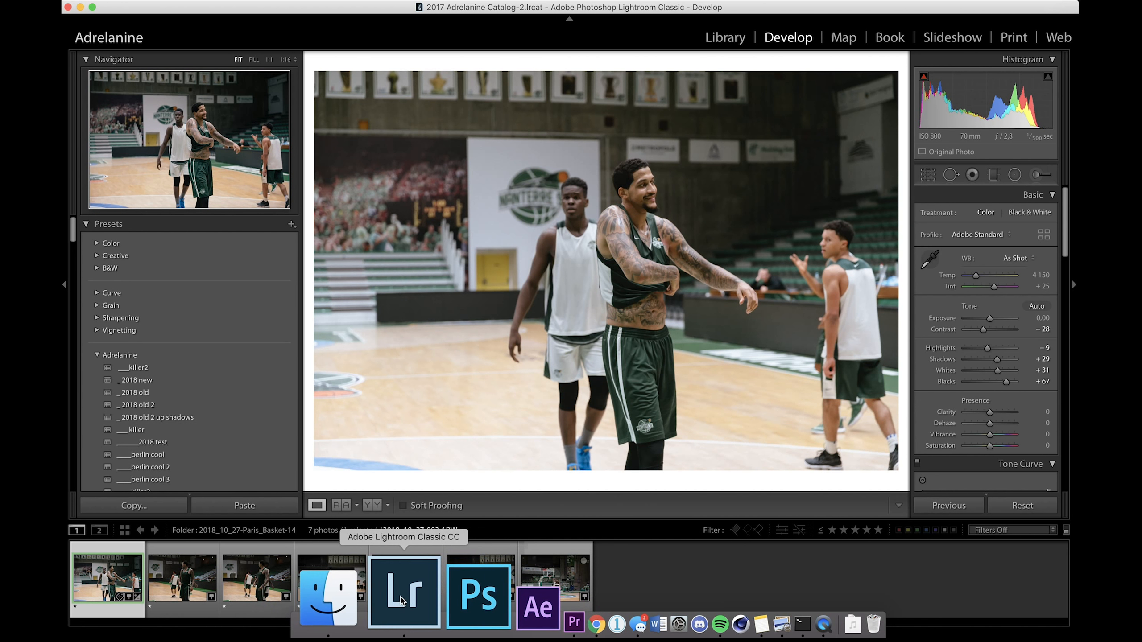
pyautogui.click(395, 601)
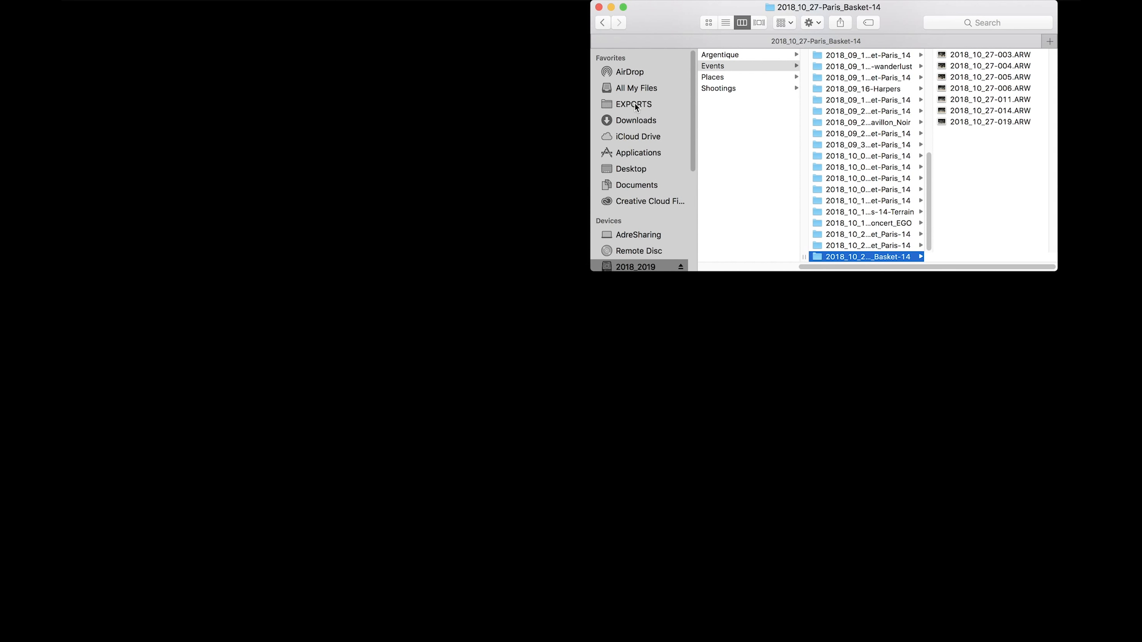
pyautogui.click(635, 105)
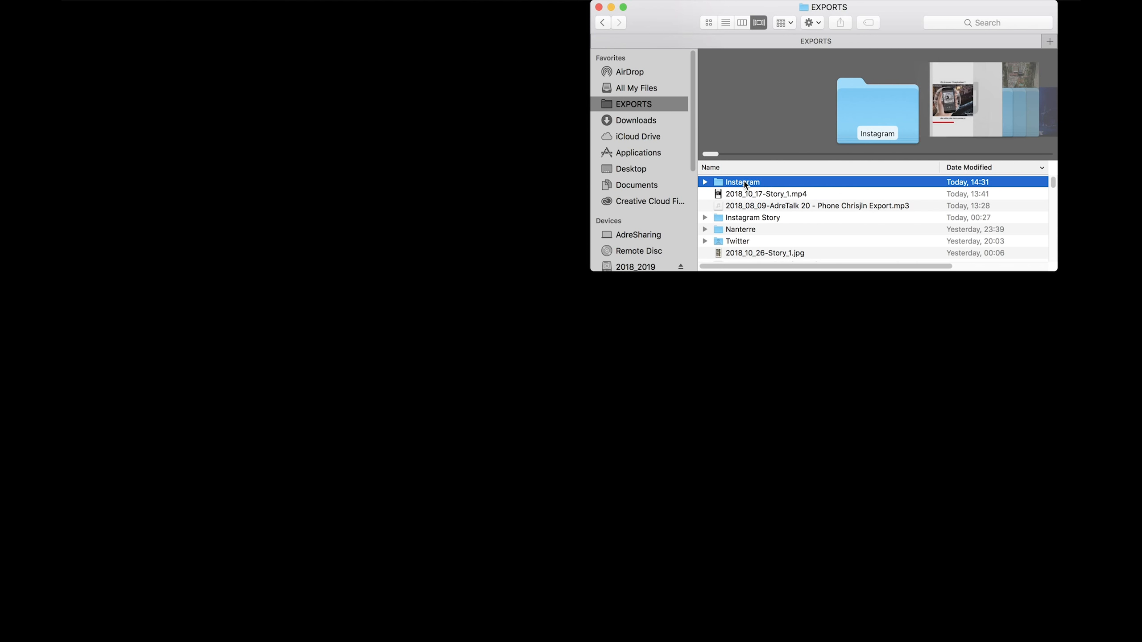
pyautogui.doubleClick(743, 180)
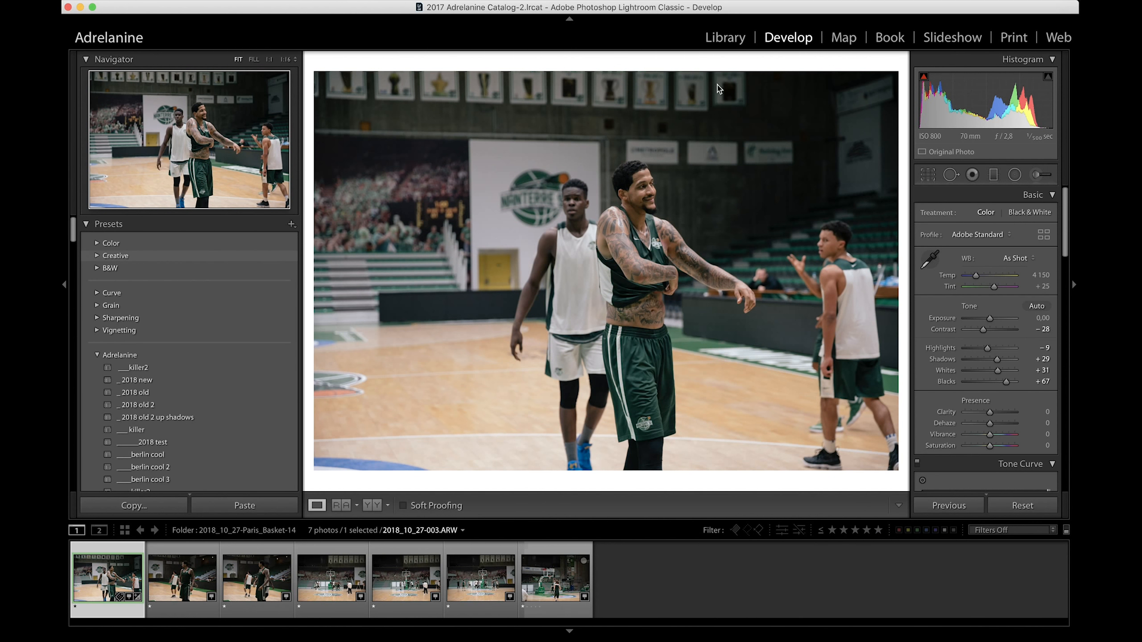
# Return to Lightroom's Library, display All Photographs and go back to the 2018_10_27-Paris_Basket-14 folder
pyautogui.click(726, 42)
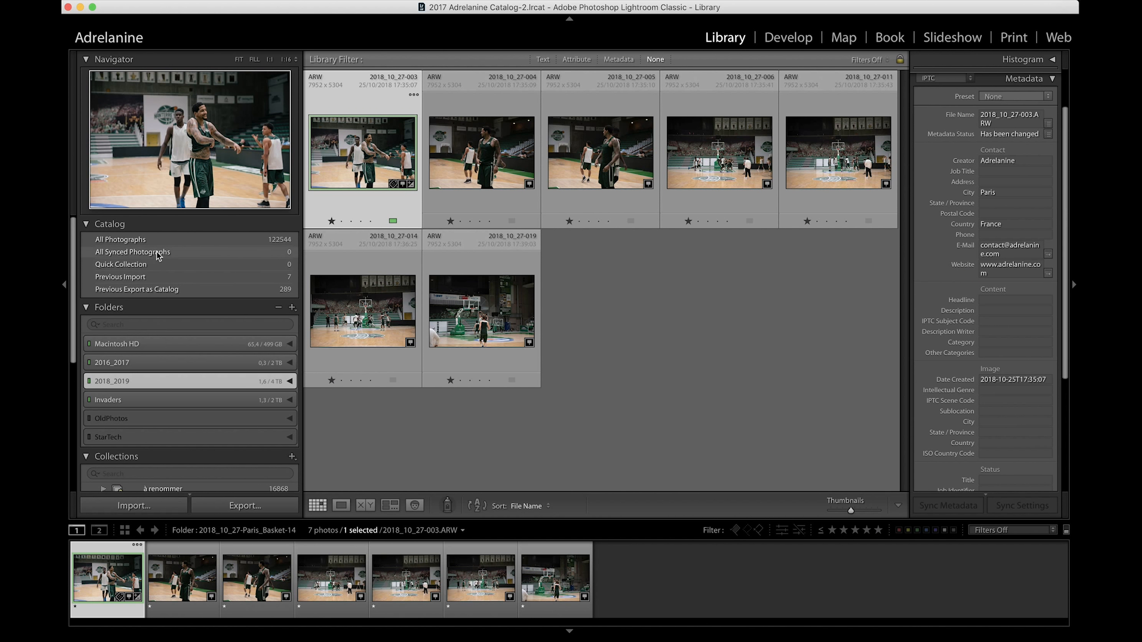
pyautogui.click(125, 240)
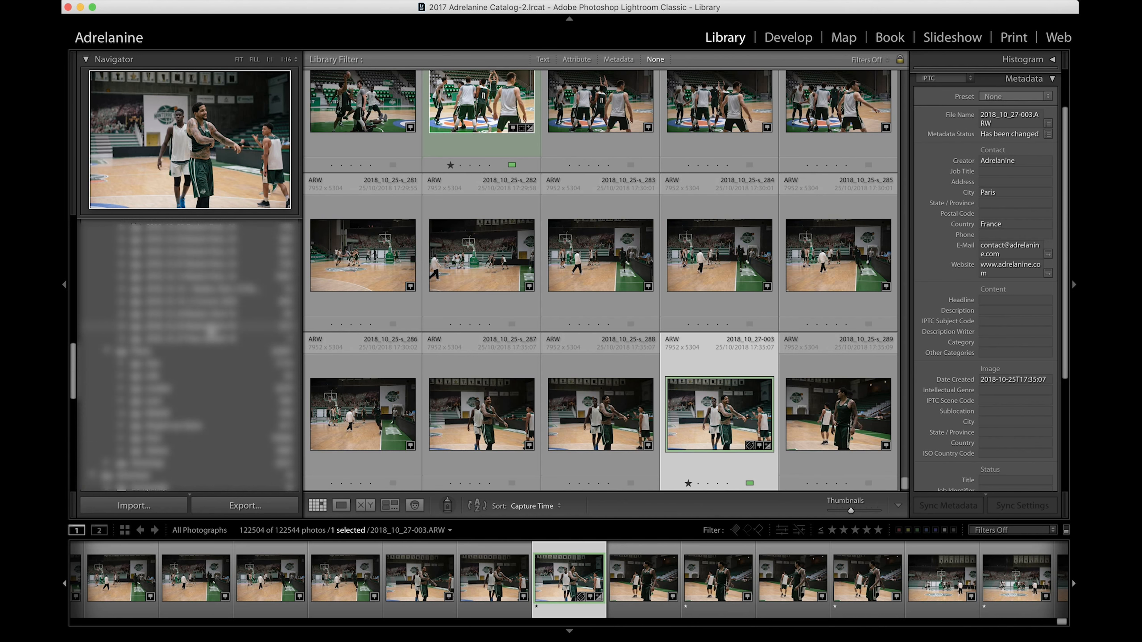
pyautogui.click(209, 335)
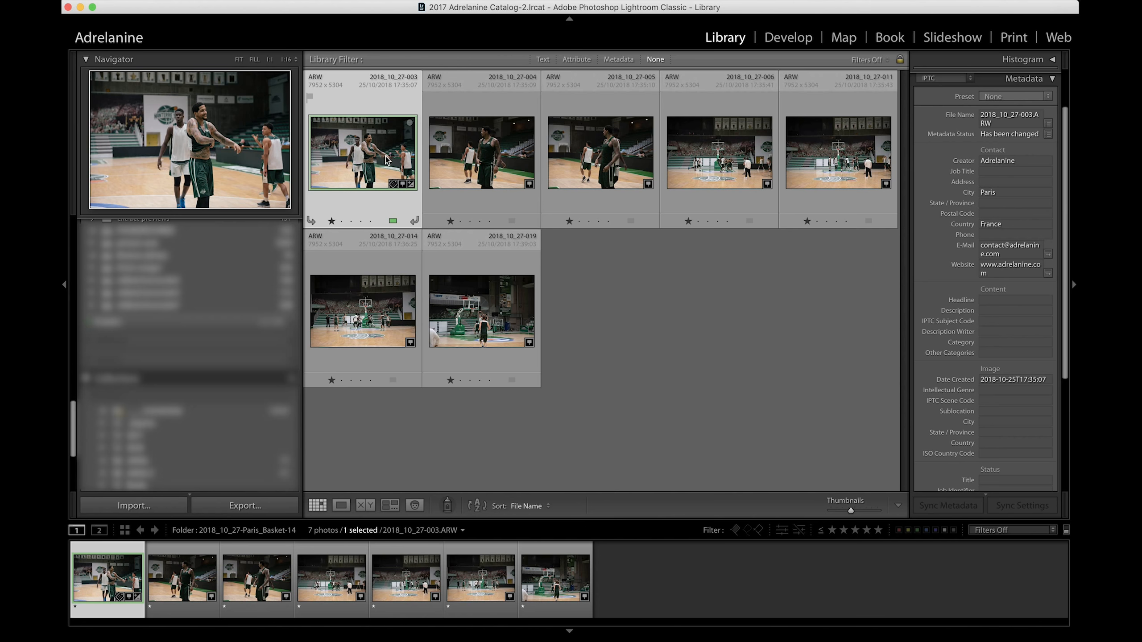
# Open the _Exports collection set and browse through its photos in the grid
pyautogui.click(144, 426)
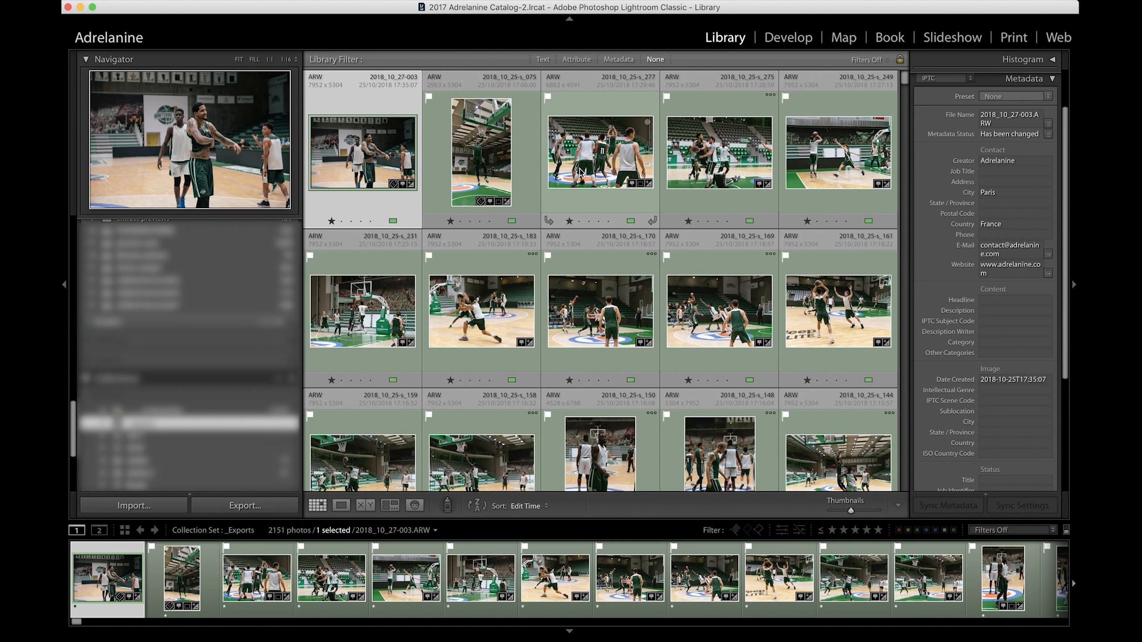
pyautogui.scroll(-5, 580, 172)
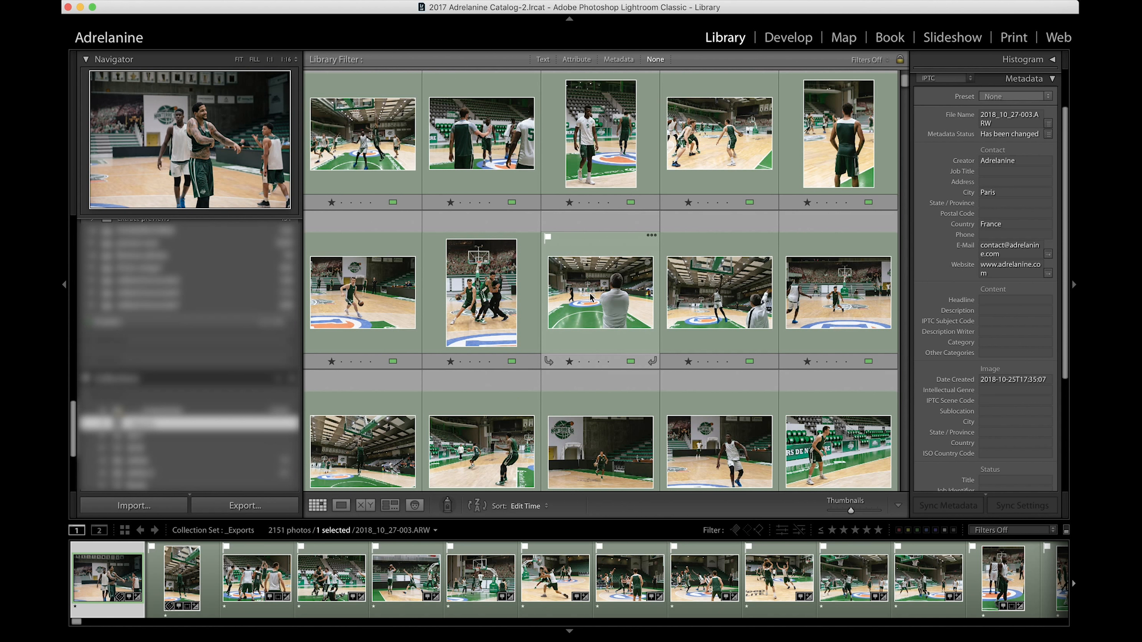